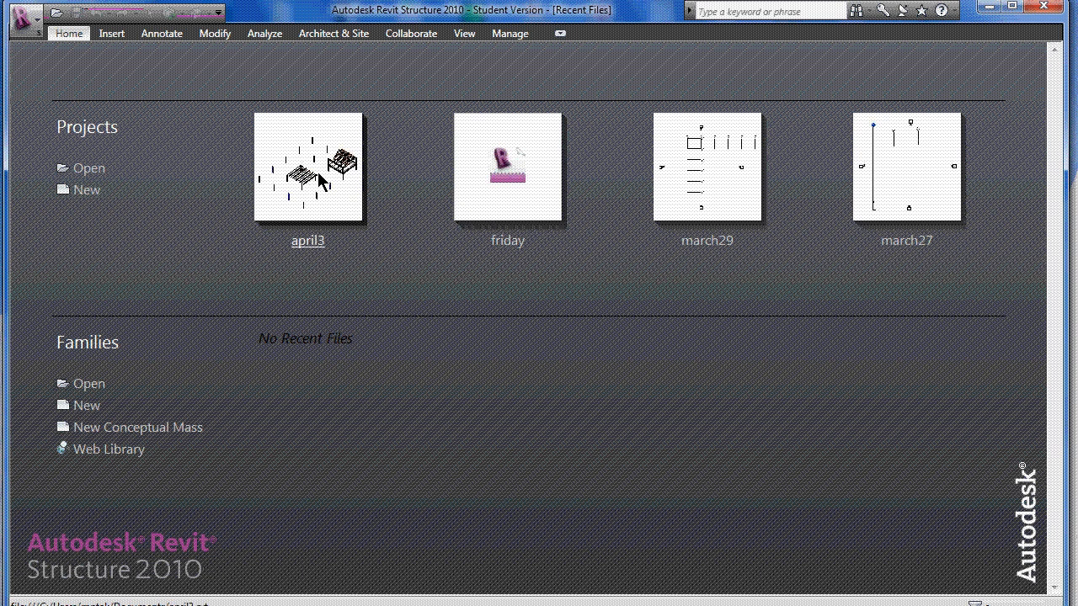
- Start a new project and open its East elevation and its Level 1 structural plan
click(176, 220)
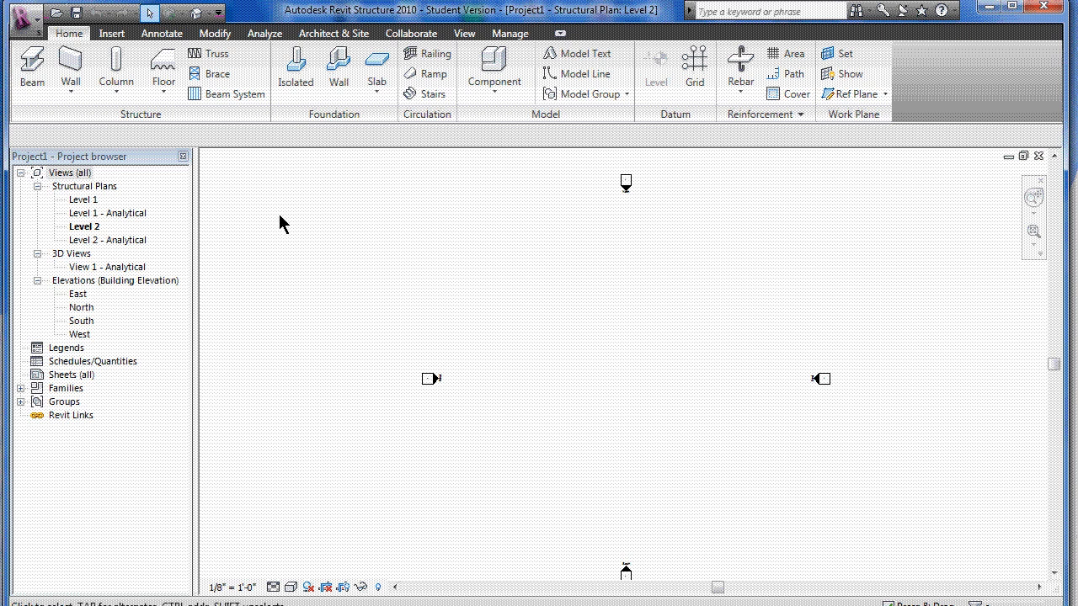
click(84, 199)
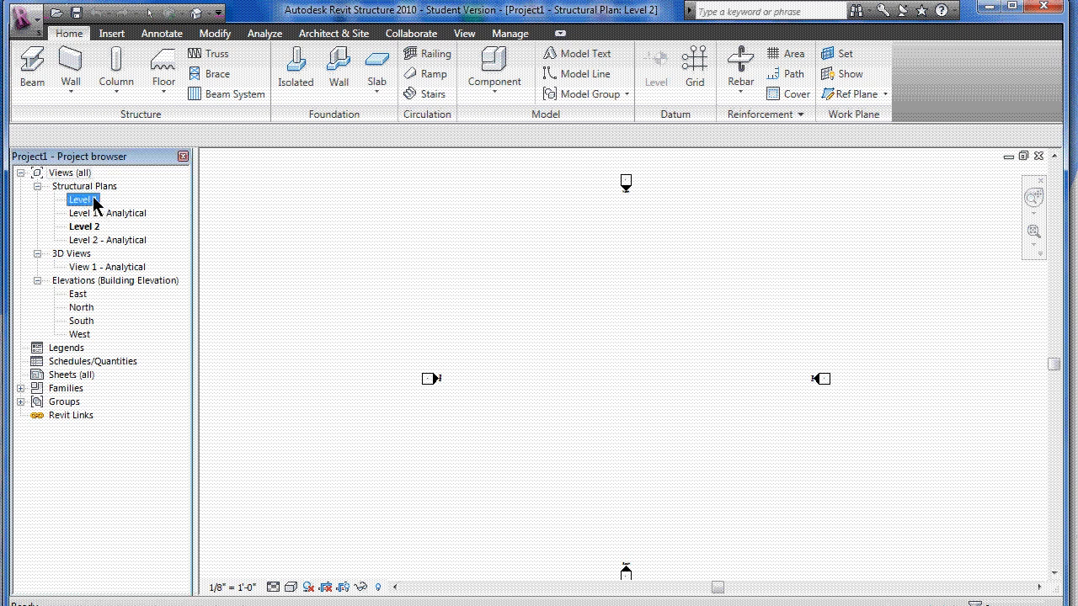
double_click(84, 295)
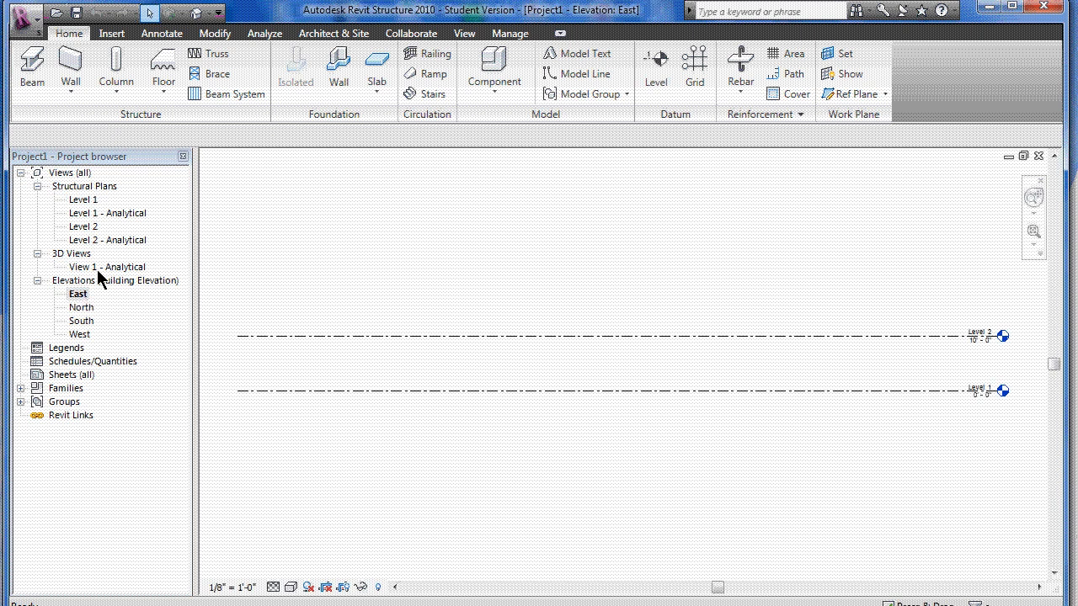
double_click(88, 200)
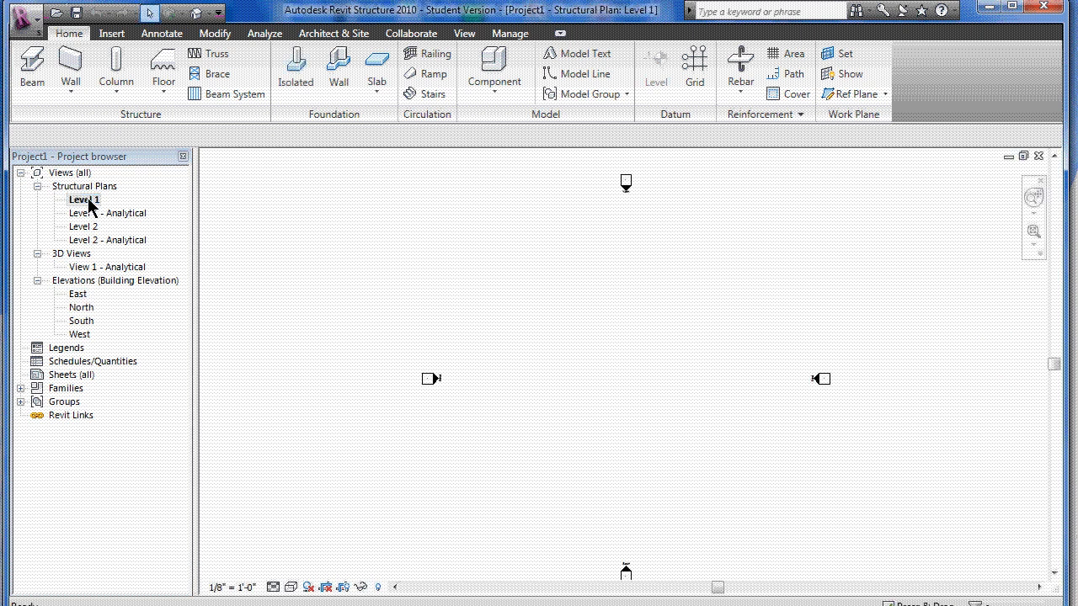
- Duplicate the Level 1 structural plan view without detailing, as an independent view
right_click(88, 202)
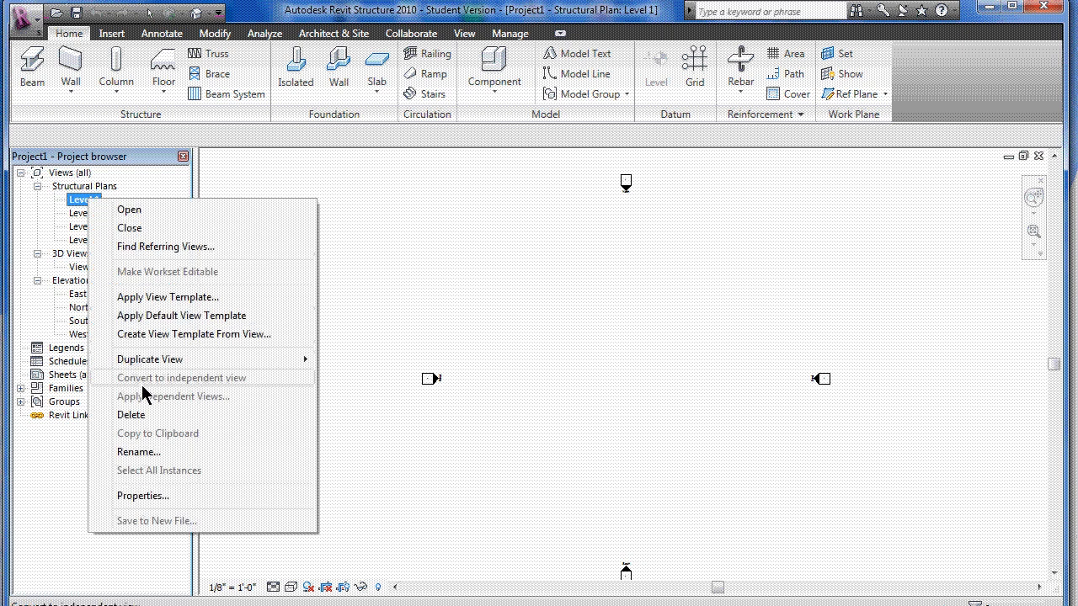
mouse_move(168, 359)
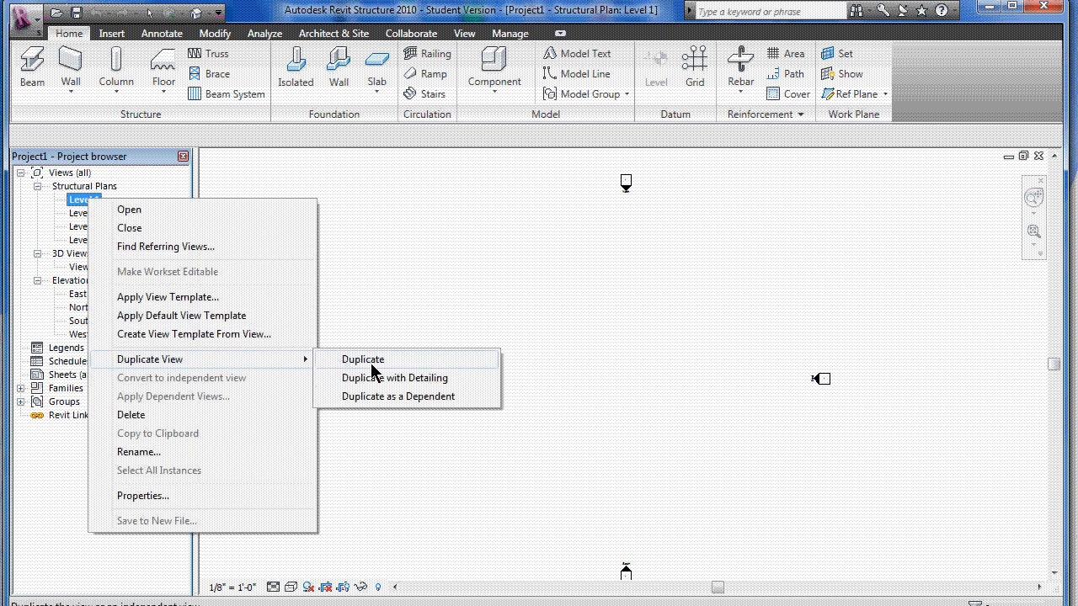
click(338, 362)
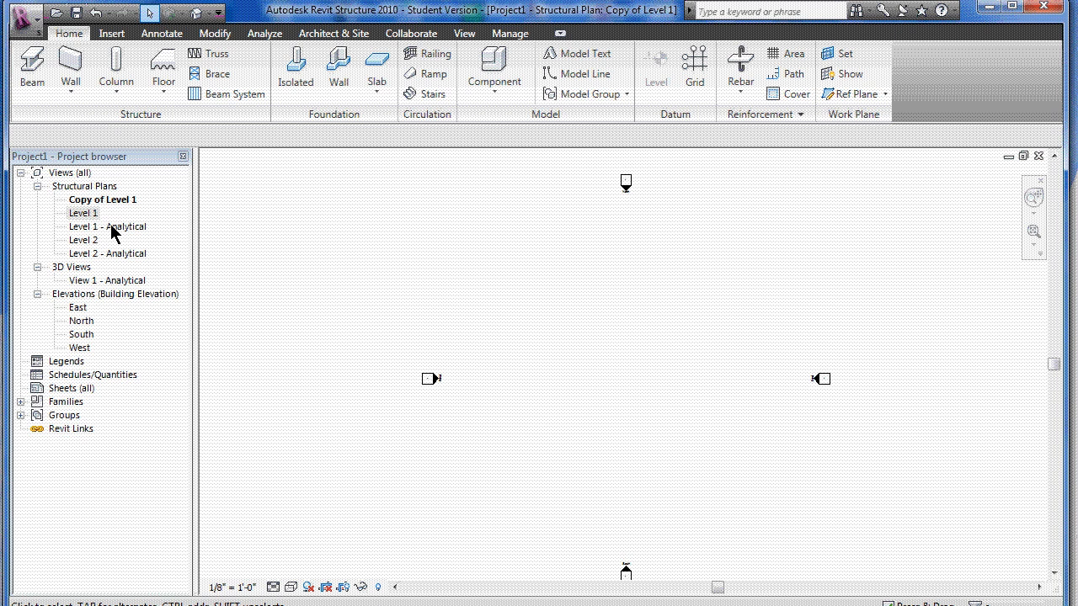
- Rename the copied Level 1 plan view as "Level 1 with cad link"
click(106, 203)
right_click(109, 208)
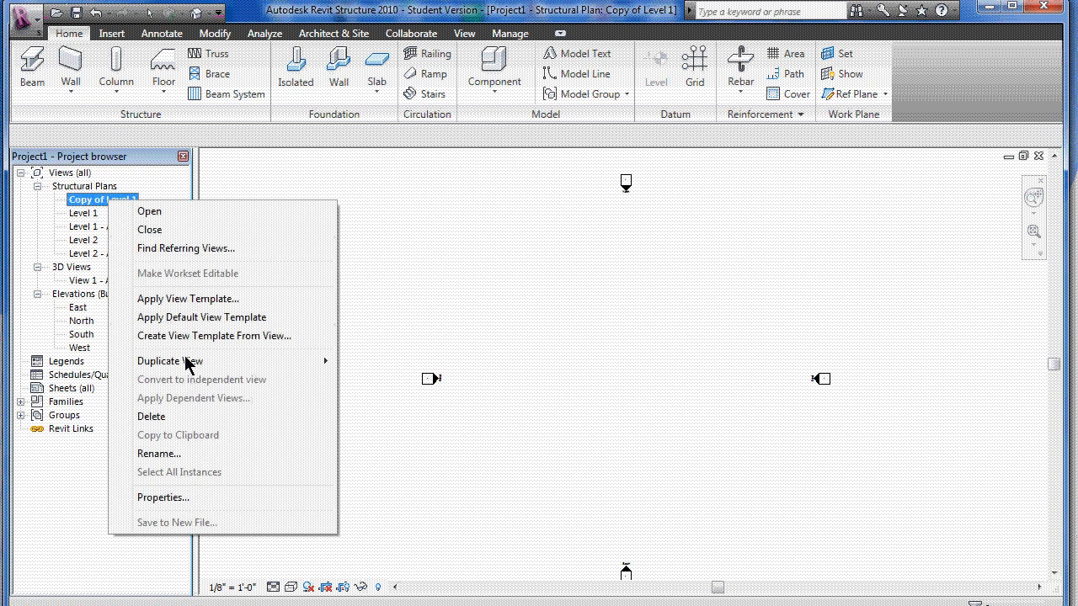
click(172, 454)
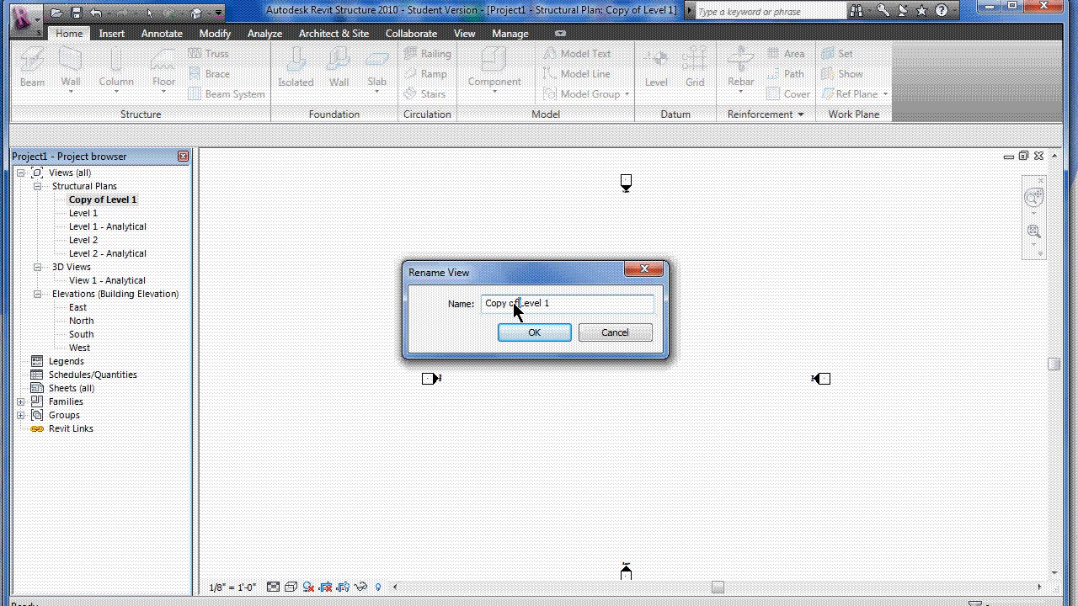
drag(485, 304, 536, 306)
key(Delete)
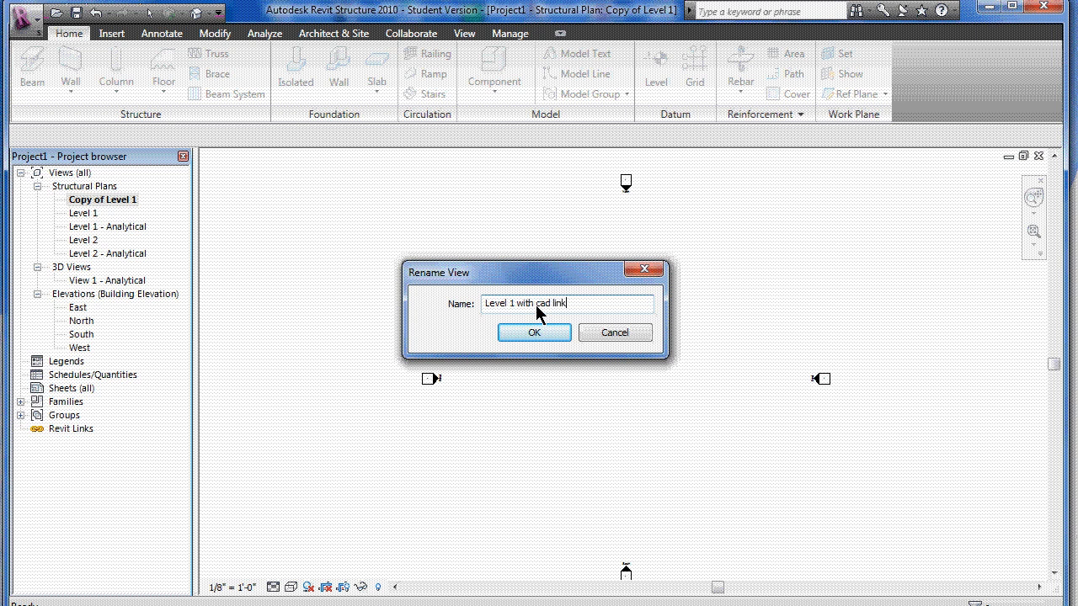
click(536, 334)
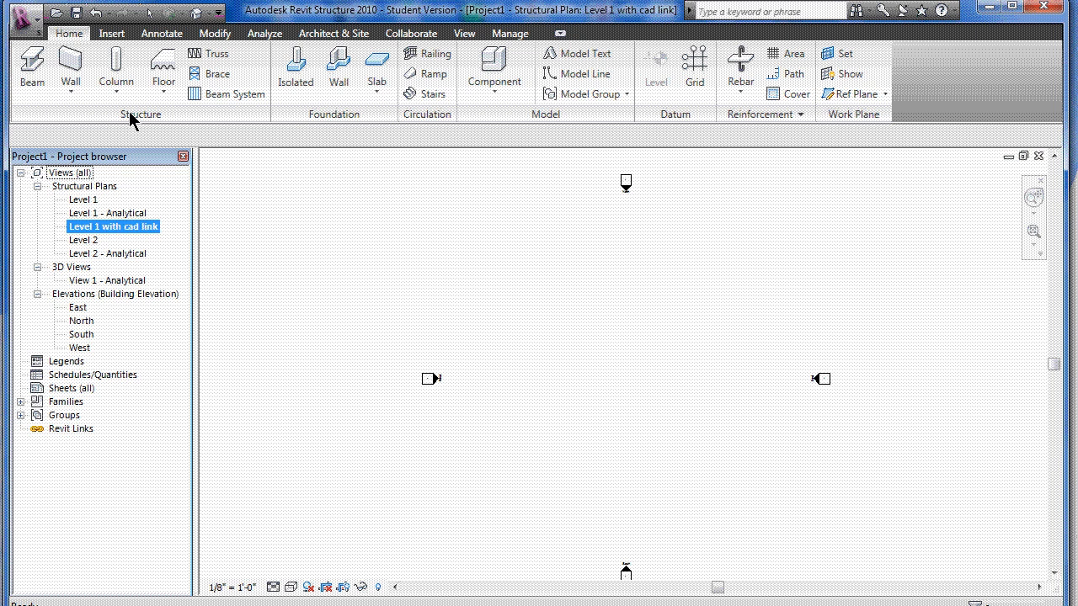
- Start a CAD link and select the drawing inclasscomp1 in the 5018CD folder, inside a06midstate-bldg-dwg on the Desktop
click(109, 37)
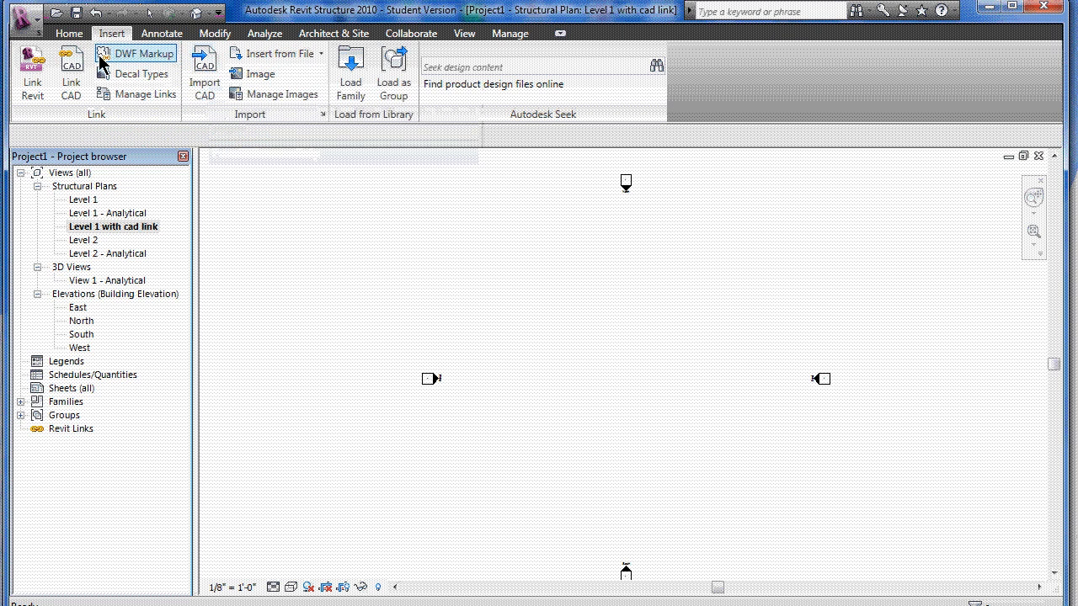
click(76, 64)
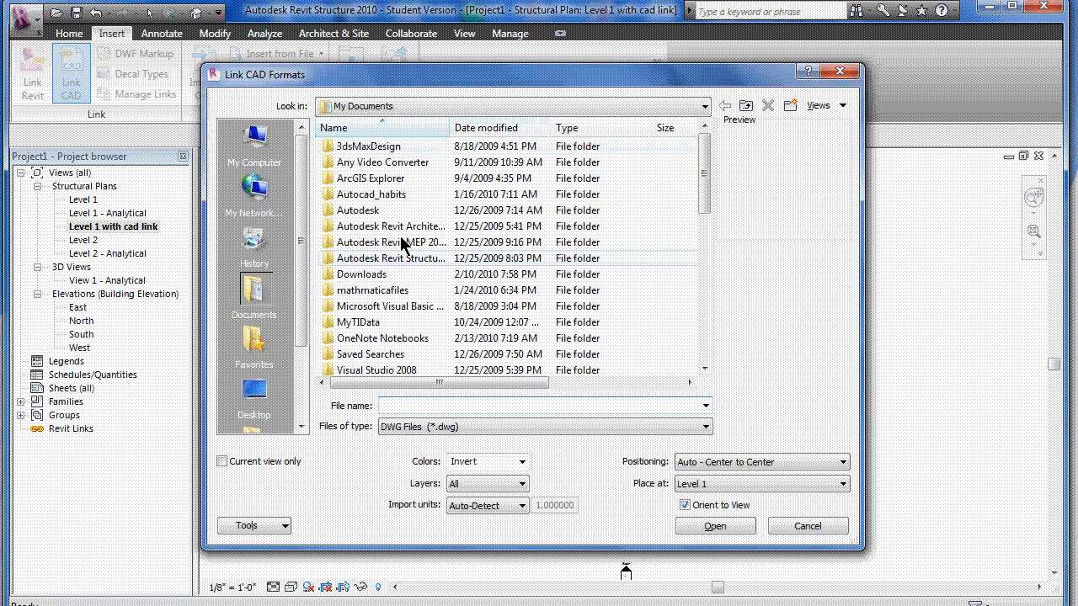
mouse_move(705, 173)
mouse_down()
mouse_move(706, 341)
mouse_move(707, 145)
mouse_up()
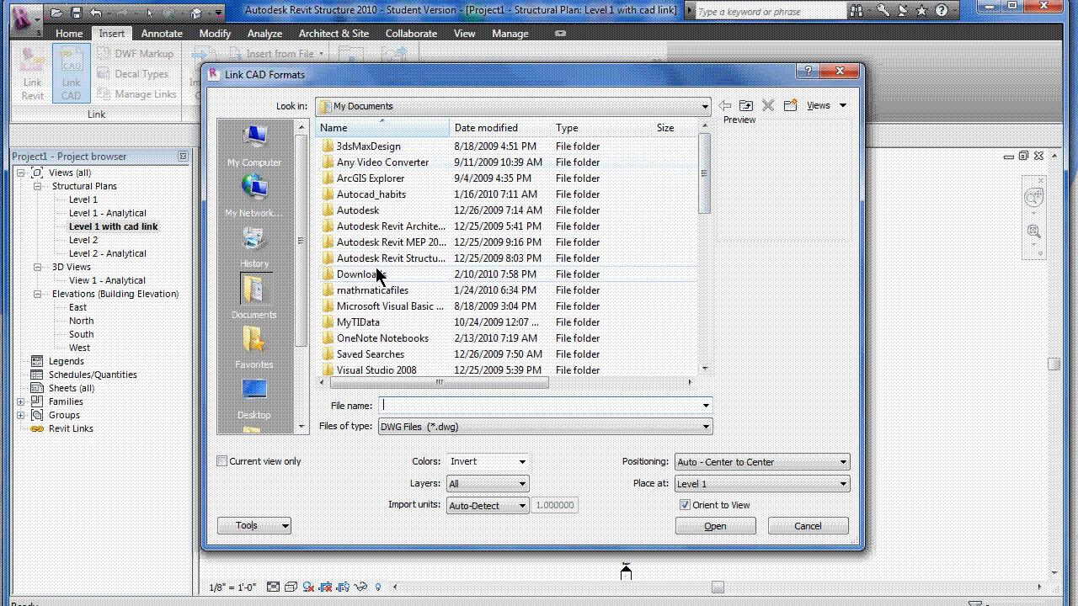
click(258, 150)
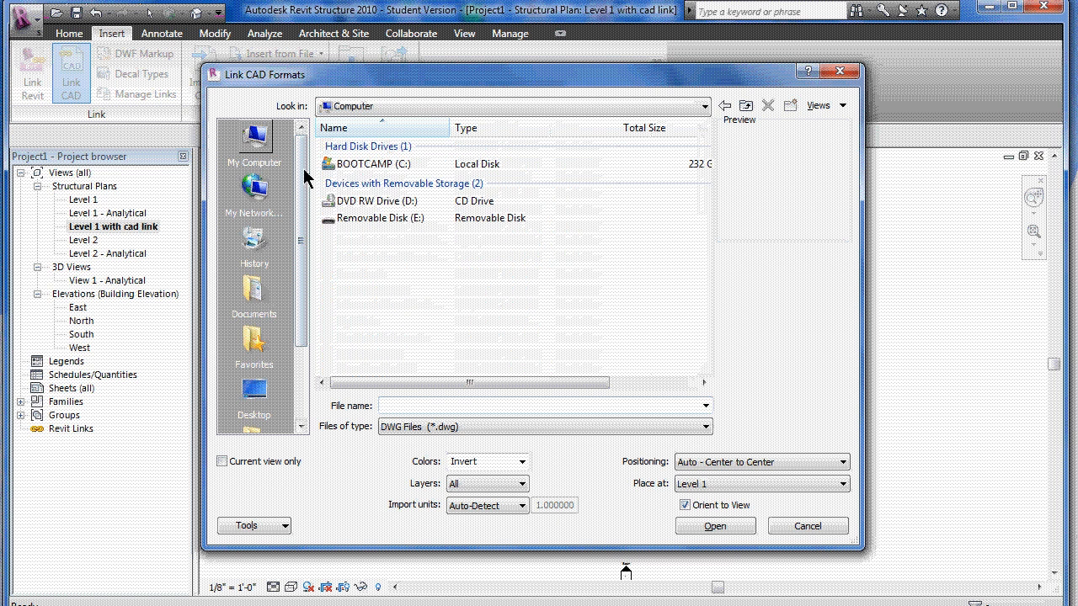
click(253, 393)
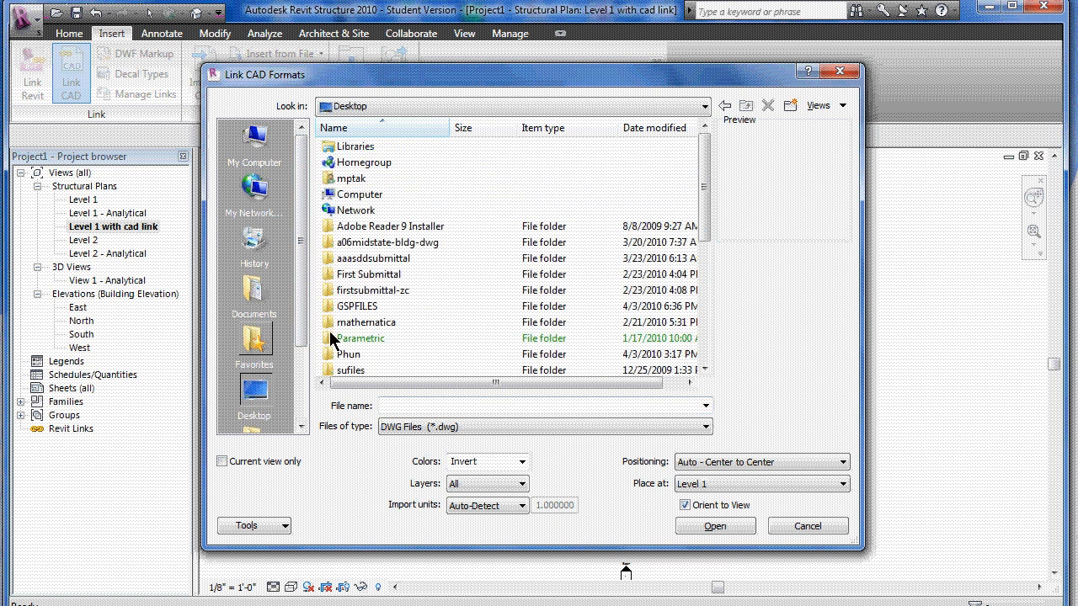
double_click(383, 244)
double_click(349, 162)
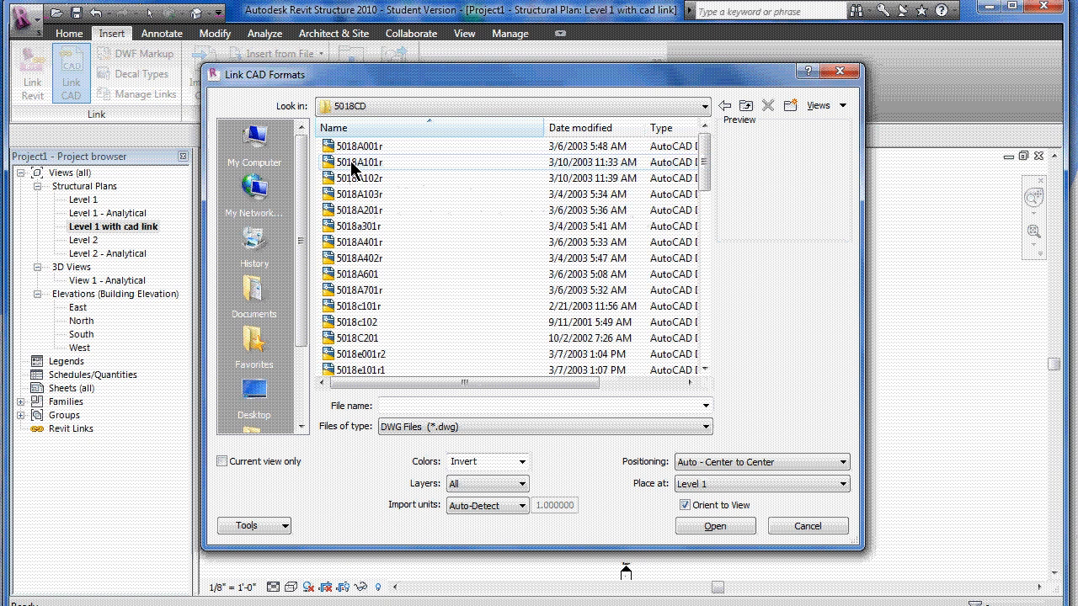
drag(714, 173, 707, 373)
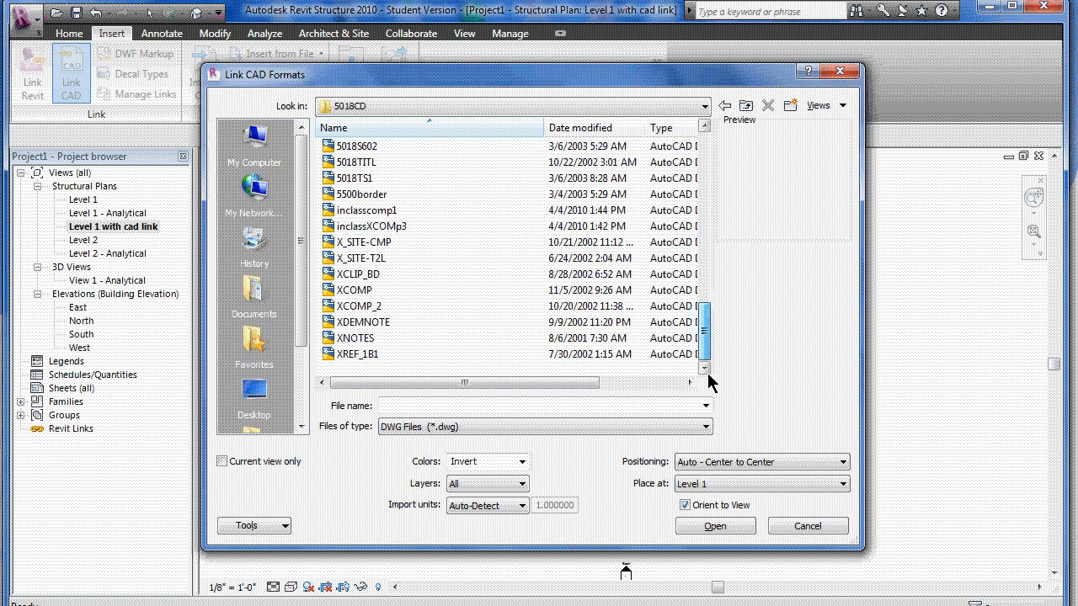
click(364, 210)
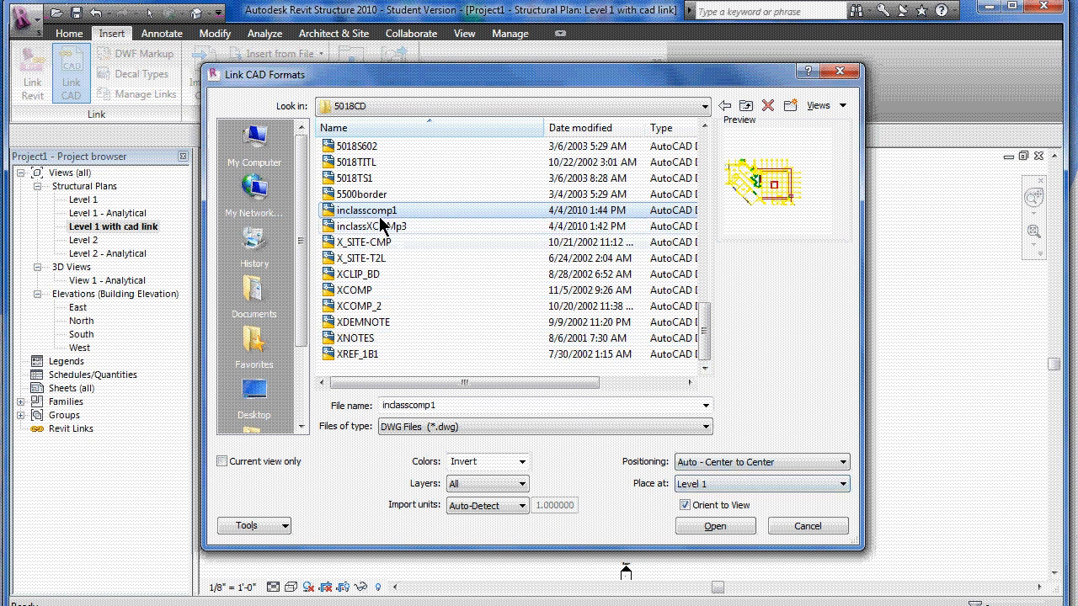
- Link the selected drawing into the plan with Auto - Origin to Origin positioning, placed at Level 1
click(771, 460)
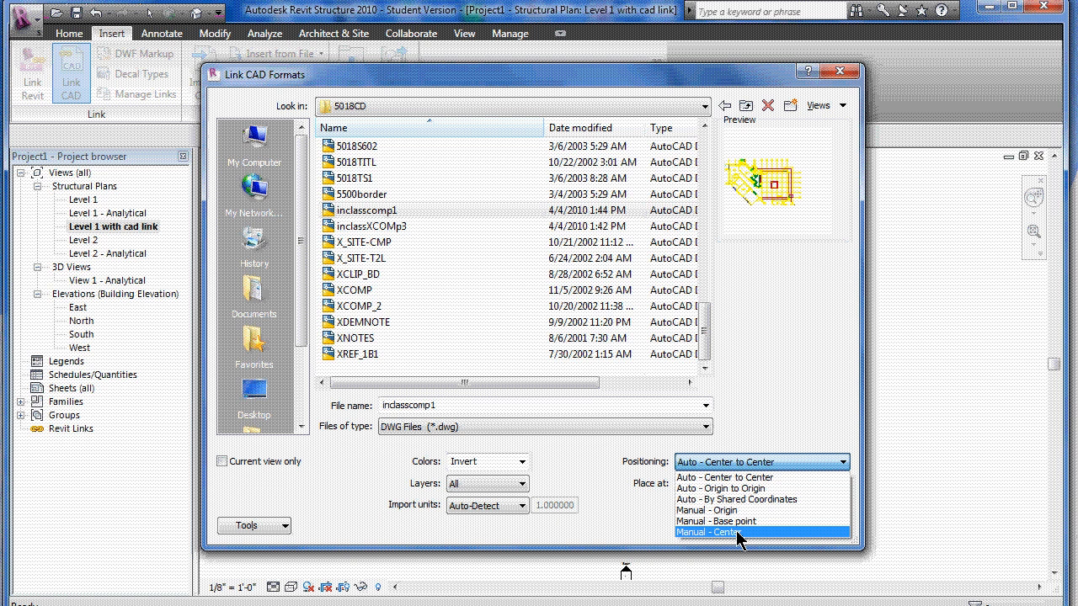
click(738, 489)
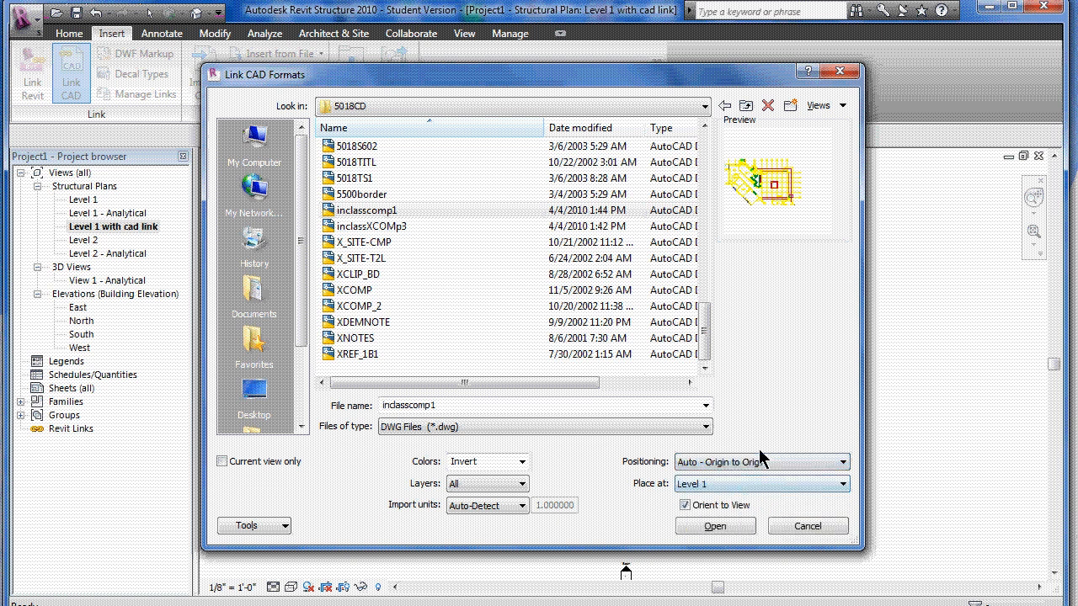
click(715, 526)
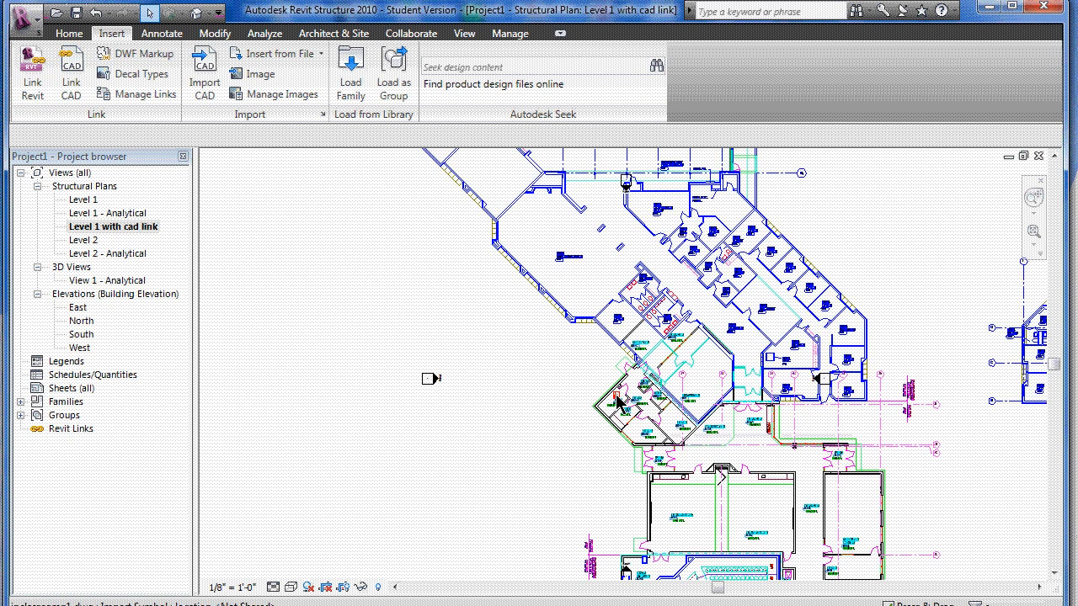
- Examine the overall extent of the linked floor plan and the column grid of its upper-left wing
scroll(617, 402, down, 1)
scroll(617, 402, down, 1)
key(alt+Tab)
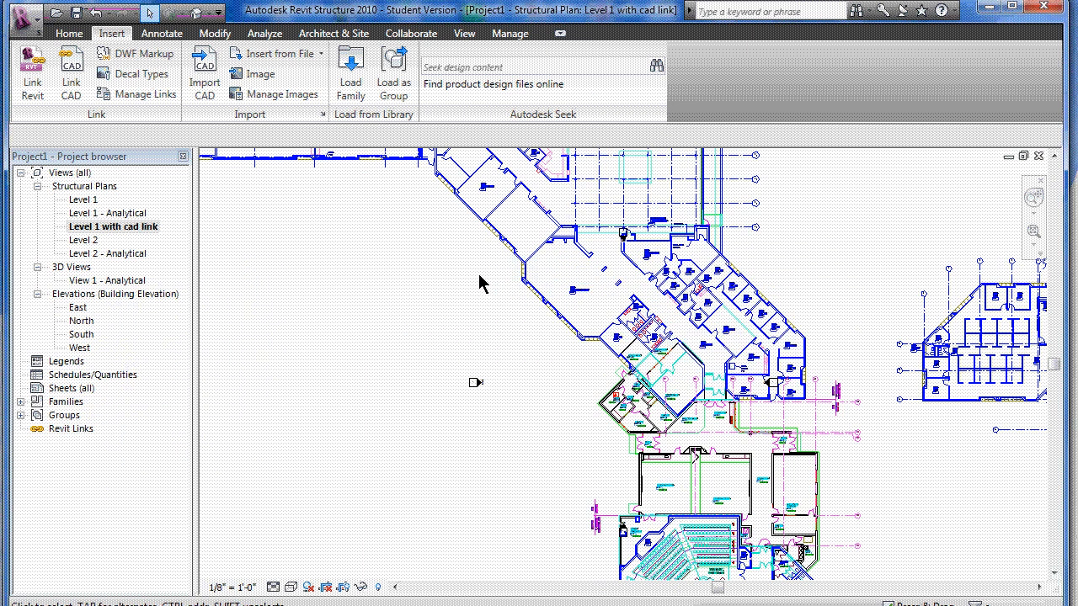
scroll(481, 326, down, 1)
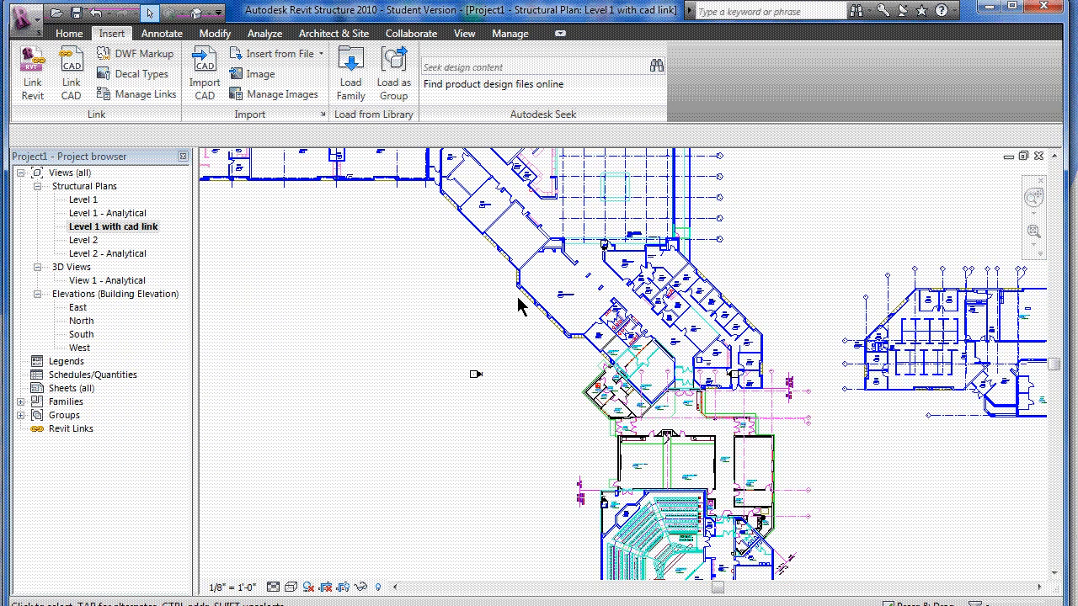
click(1033, 197)
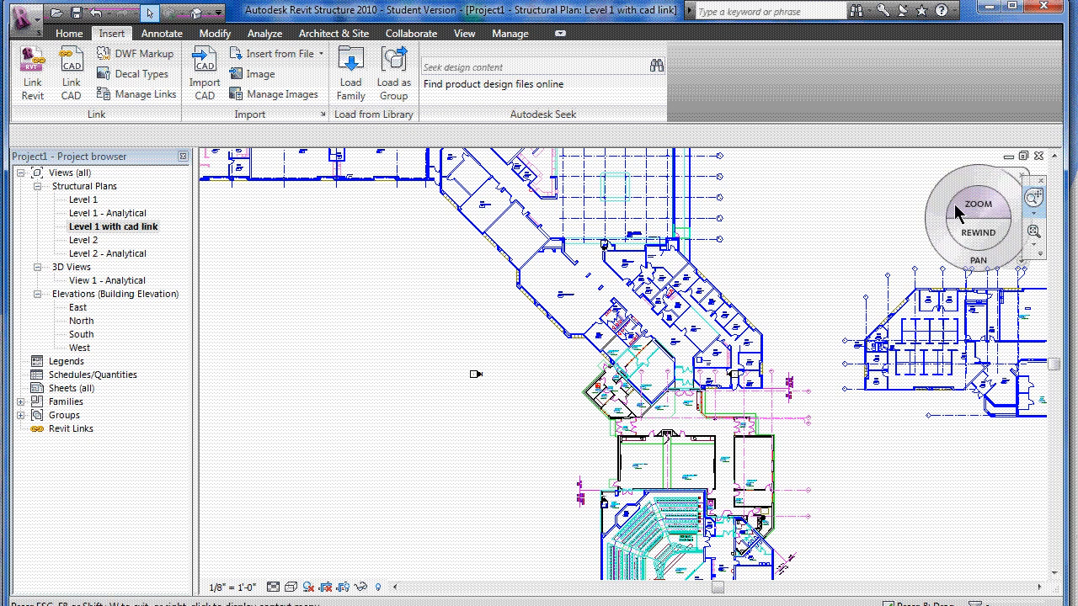
drag(963, 206, 935, 271)
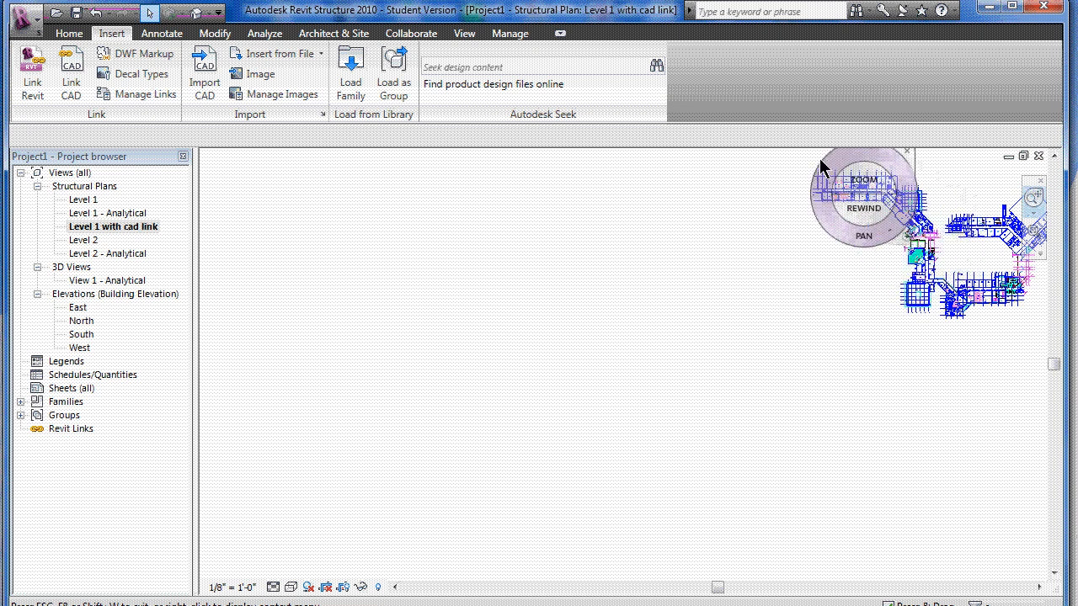
scroll(835, 160, up, 1)
scroll(847, 168, up, 3)
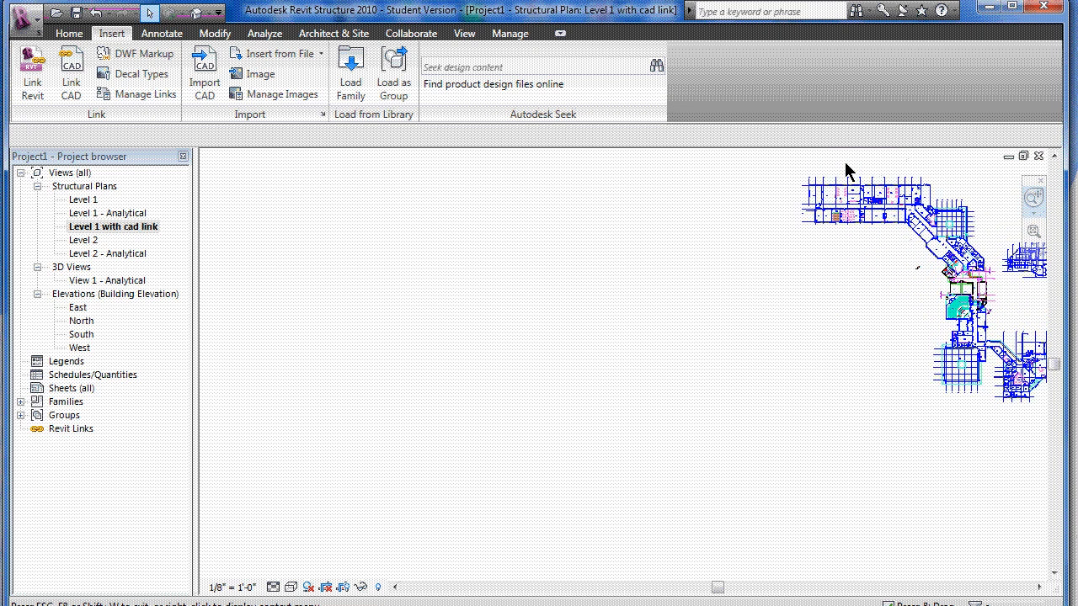
drag(867, 190, 876, 543)
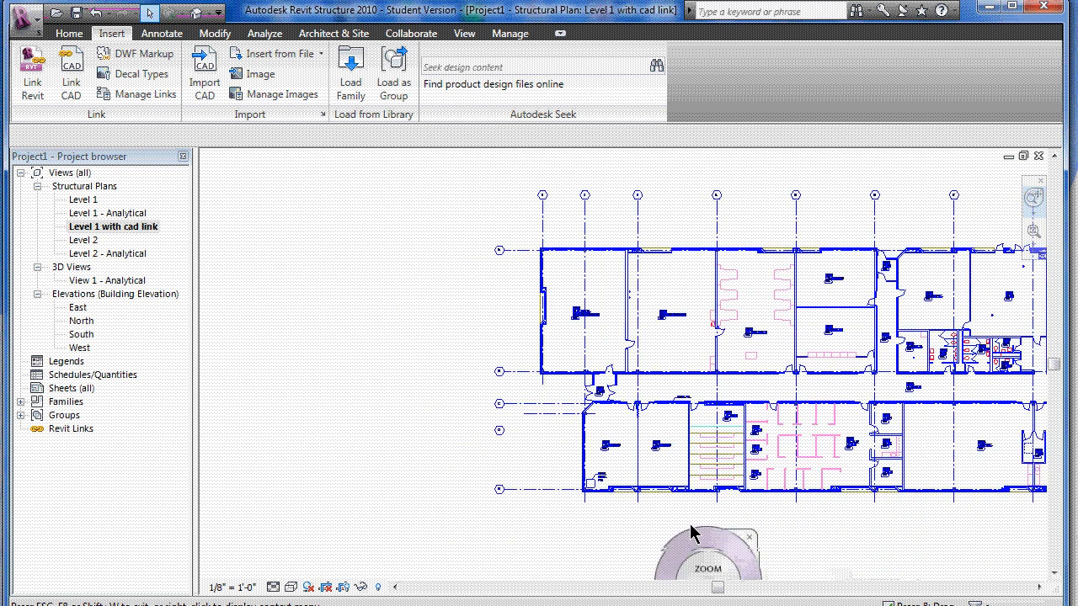
drag(639, 403, 639, 441)
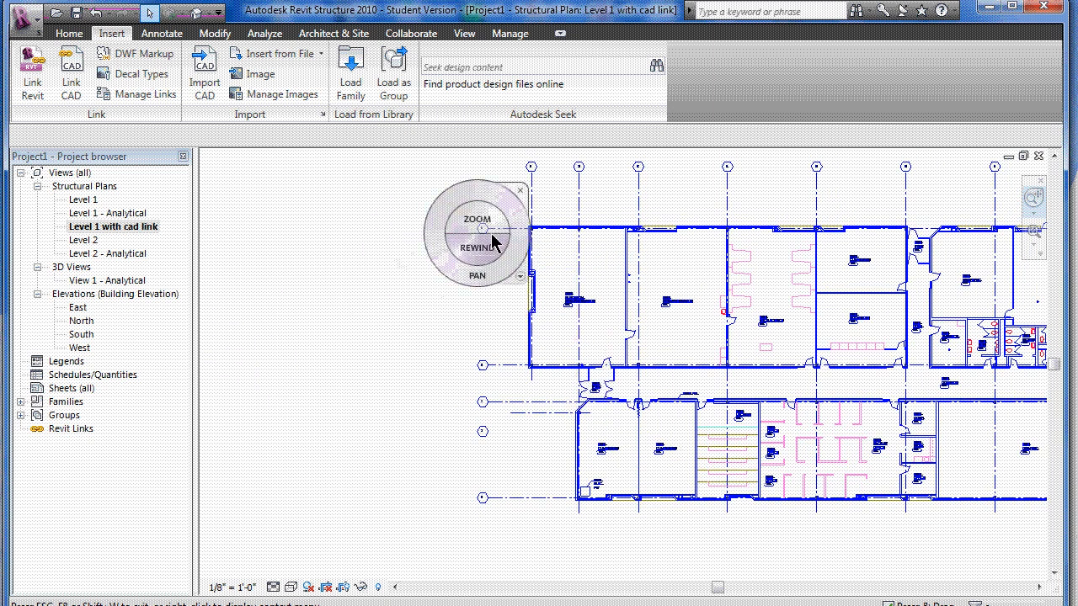
click(561, 178)
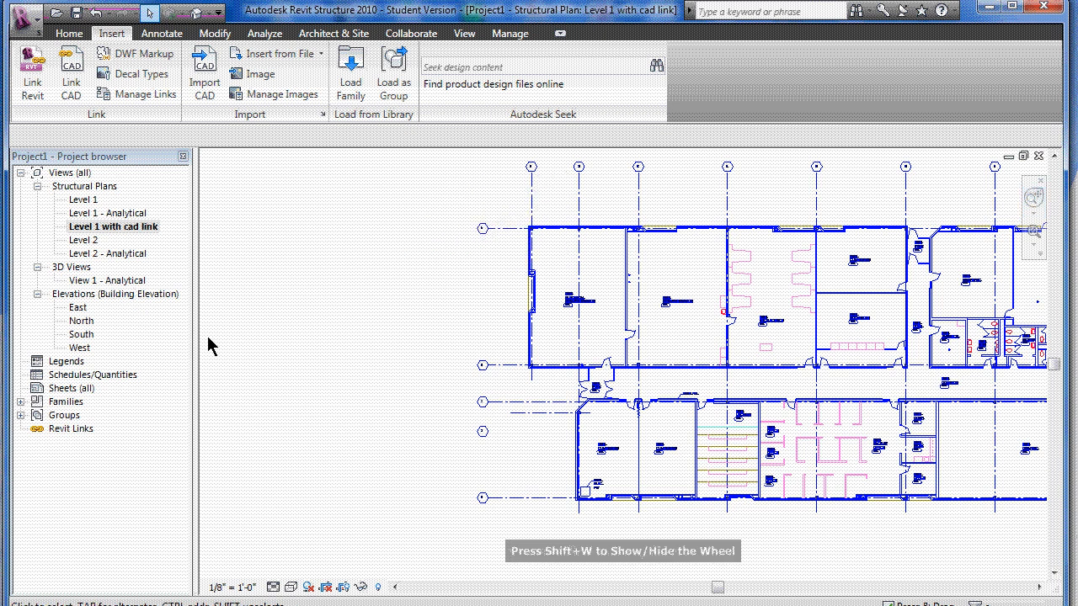
- Open the East elevation and compare the extent of the level lines with that of the linked drawing
double_click(80, 308)
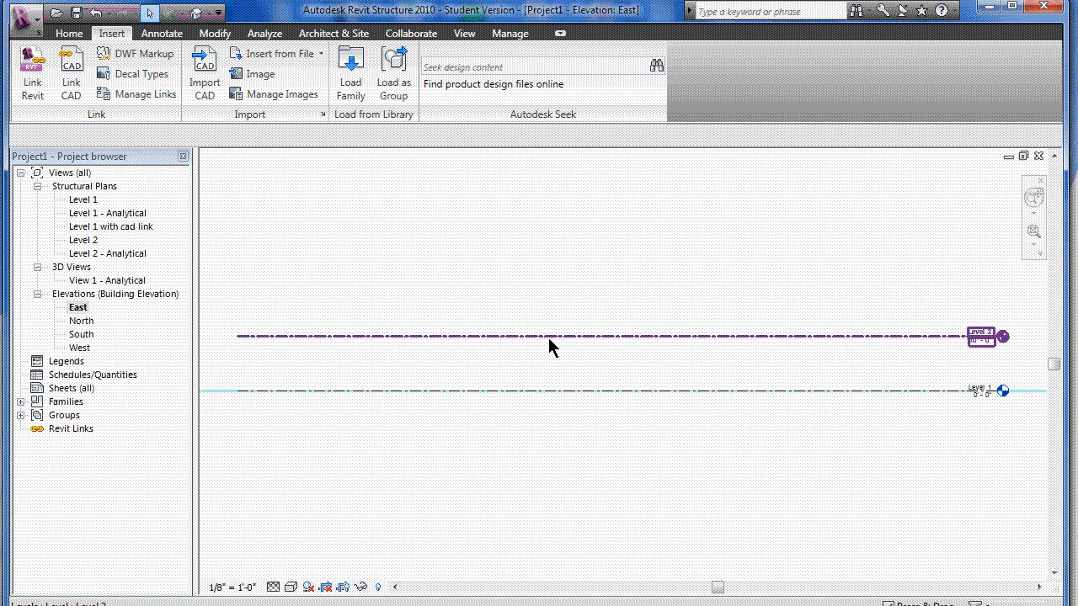
scroll(548, 337, down, 5)
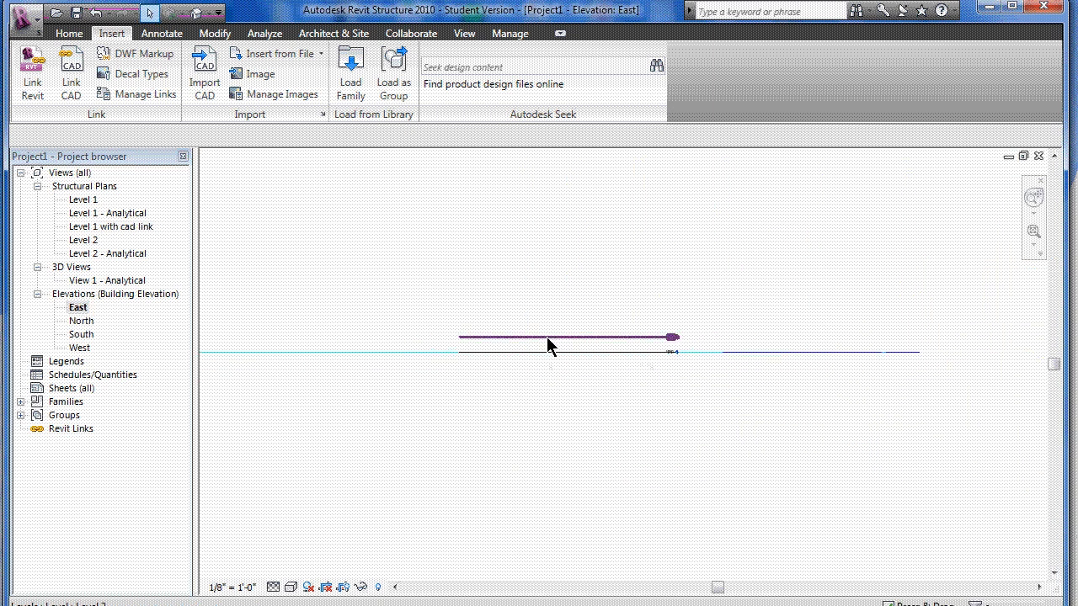
scroll(591, 348, down, 1)
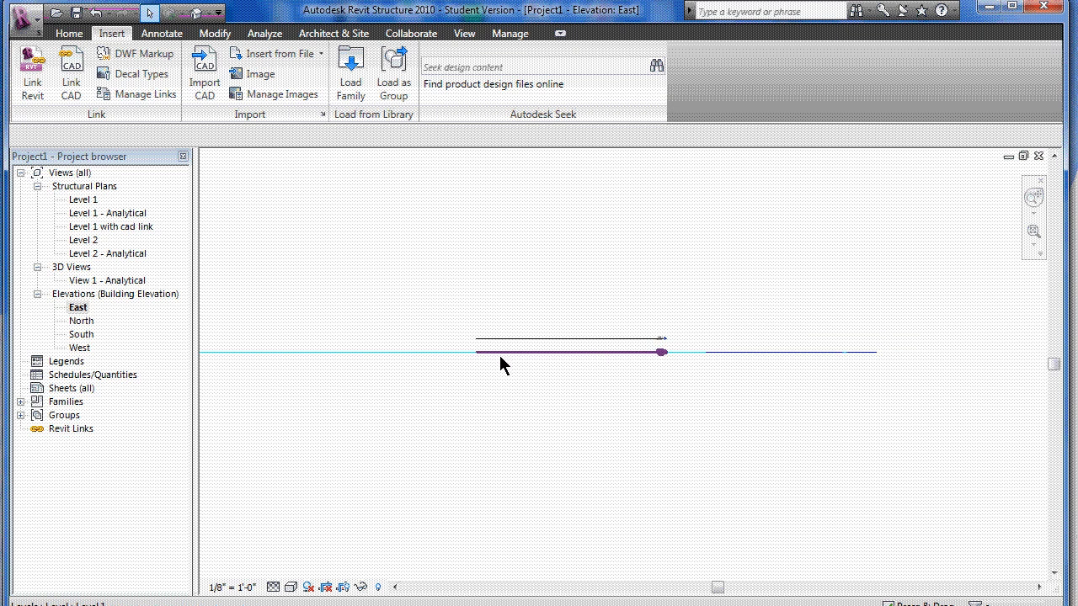
scroll(499, 355, down, 3)
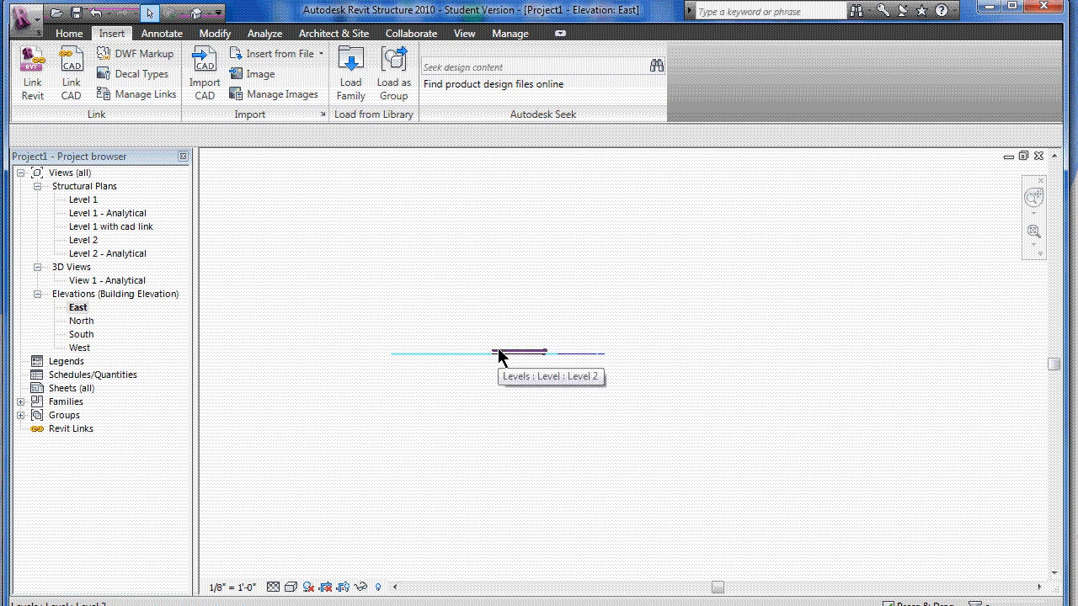
scroll(486, 313, up, 4)
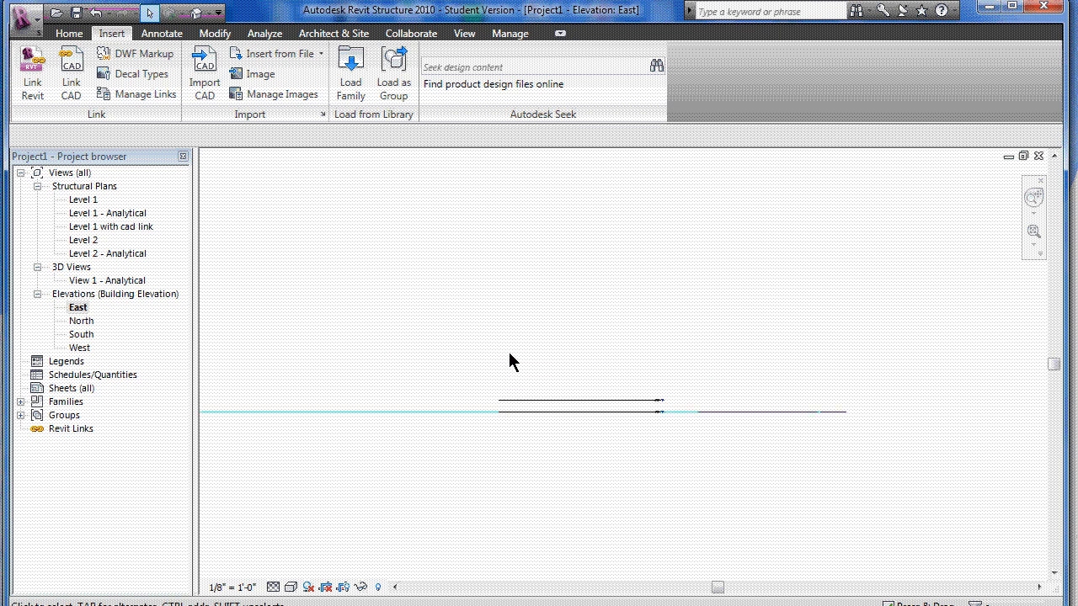
- In the East elevation, extend the left end of Level 2, together with the aligned Level 1, beyond the linked drawing's left edge
click(505, 399)
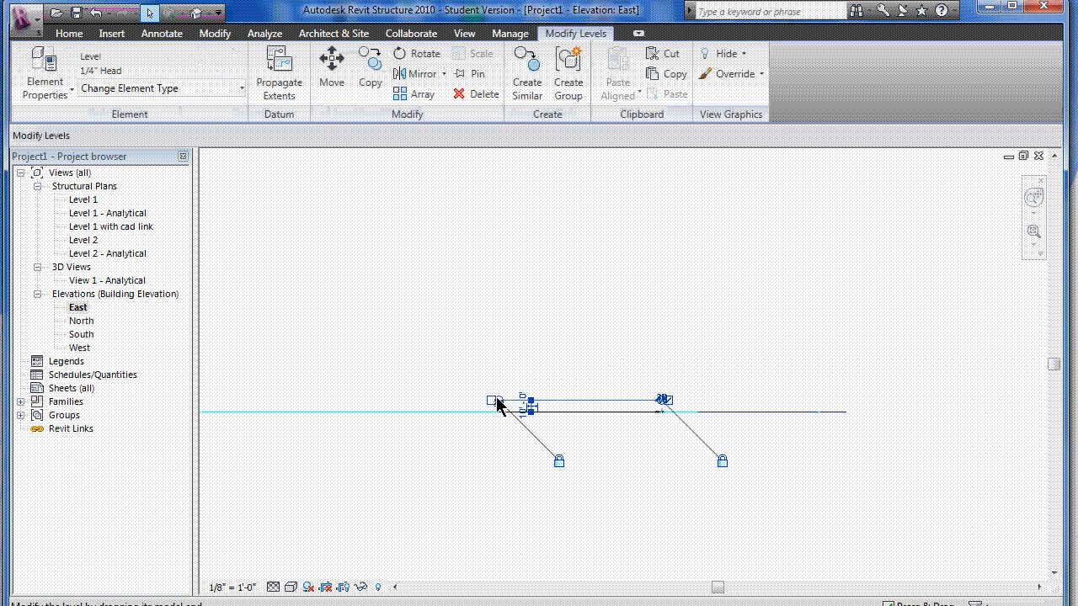
drag(494, 399, 301, 384)
scroll(302, 379, down, 2)
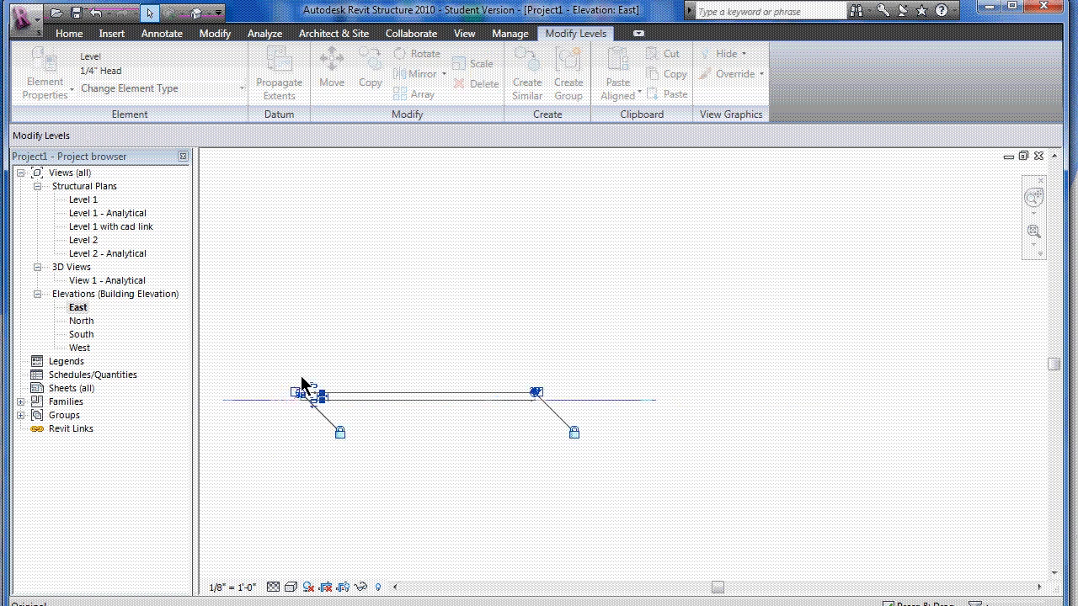
scroll(318, 373, down, 2)
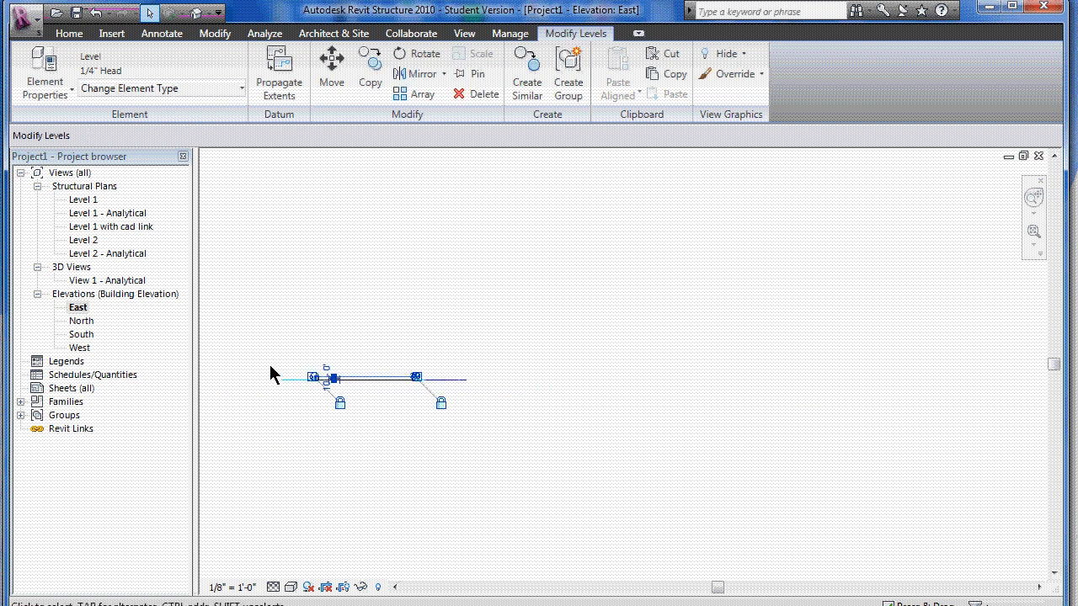
scroll(261, 388, up, 3)
scroll(290, 347, up, 5)
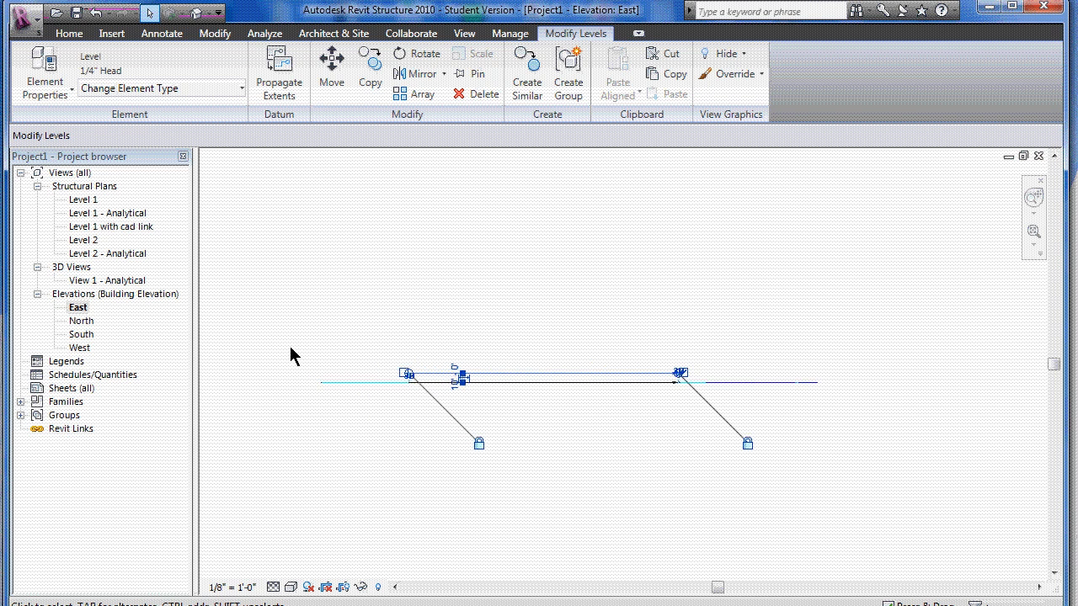
scroll(462, 383, down, 2)
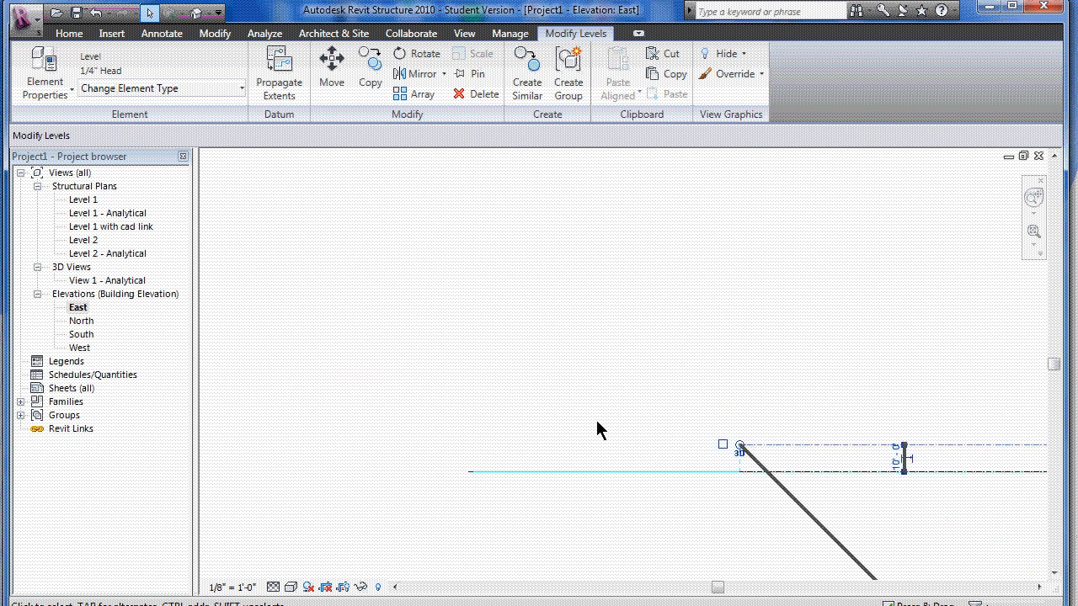
drag(739, 446, 250, 454)
scroll(333, 421, down, 3)
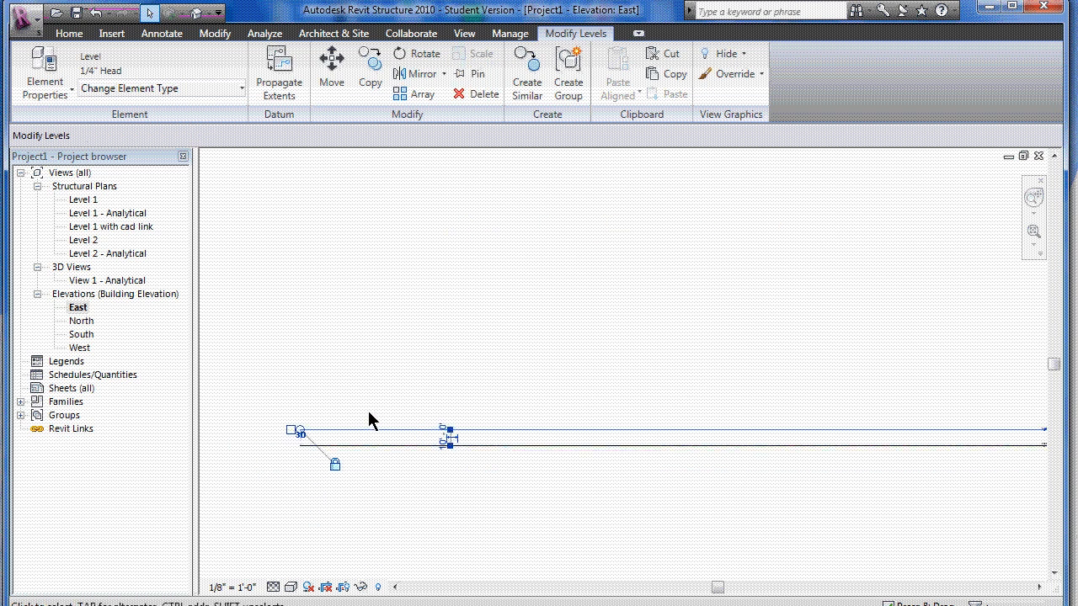
- Switch the right end of Level 2 to its 2D view-specific extent and extend it past the linked drawing's right edge
scroll(666, 418, up, 2)
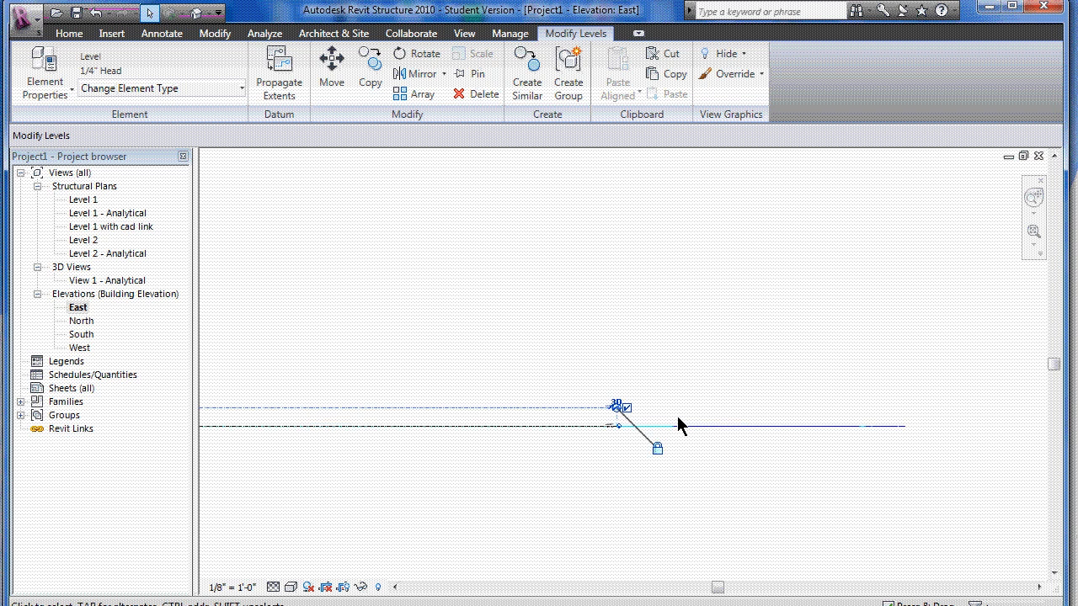
click(619, 405)
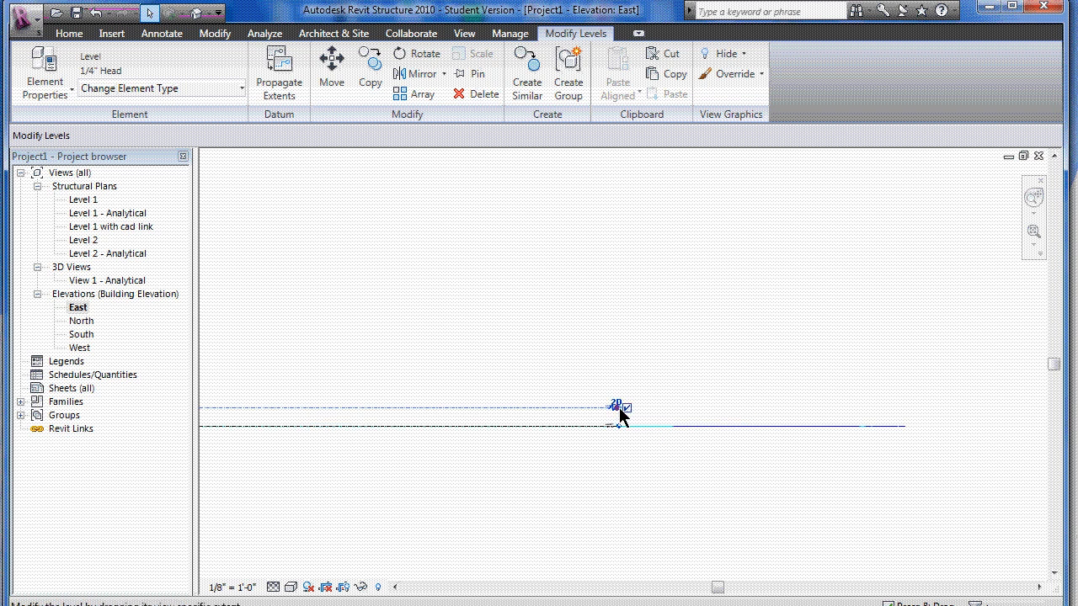
drag(620, 408, 945, 405)
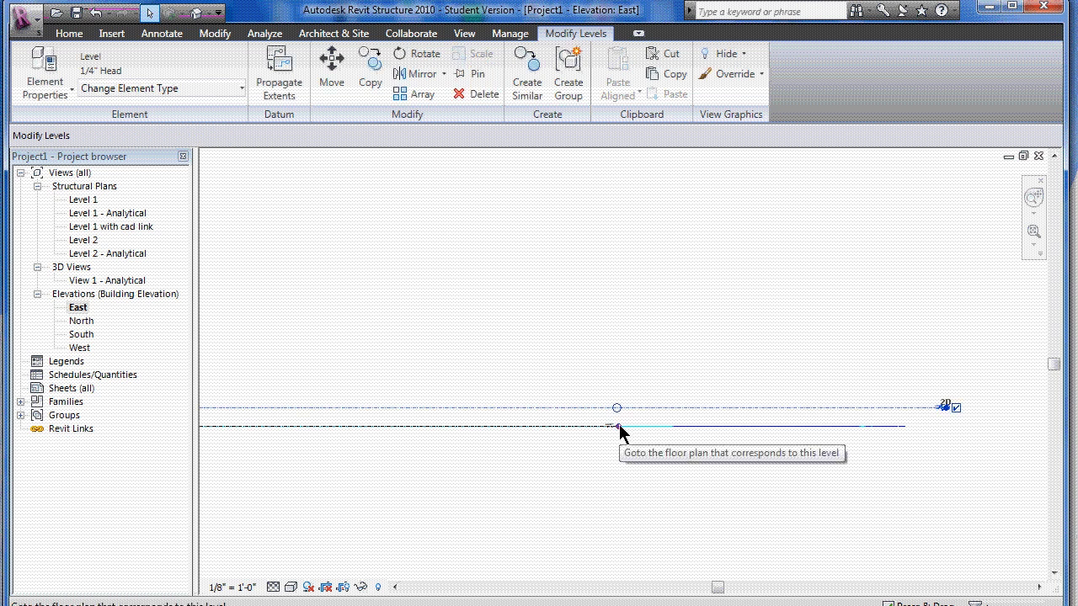
- Move the Level 1 line up toward Level 2 and accept 6' 0" as its elevation
mouse_move(619, 424)
mouse_down()
mouse_move(712, 416)
mouse_move(726, 433)
mouse_move(627, 430)
mouse_move(617, 415)
mouse_up()
click(643, 425)
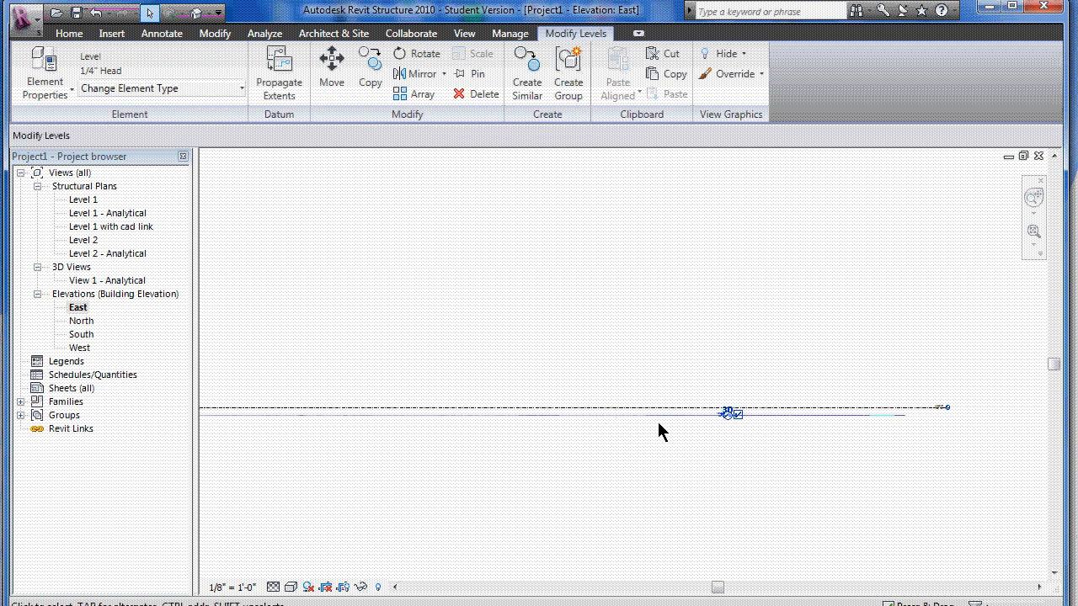
click(726, 416)
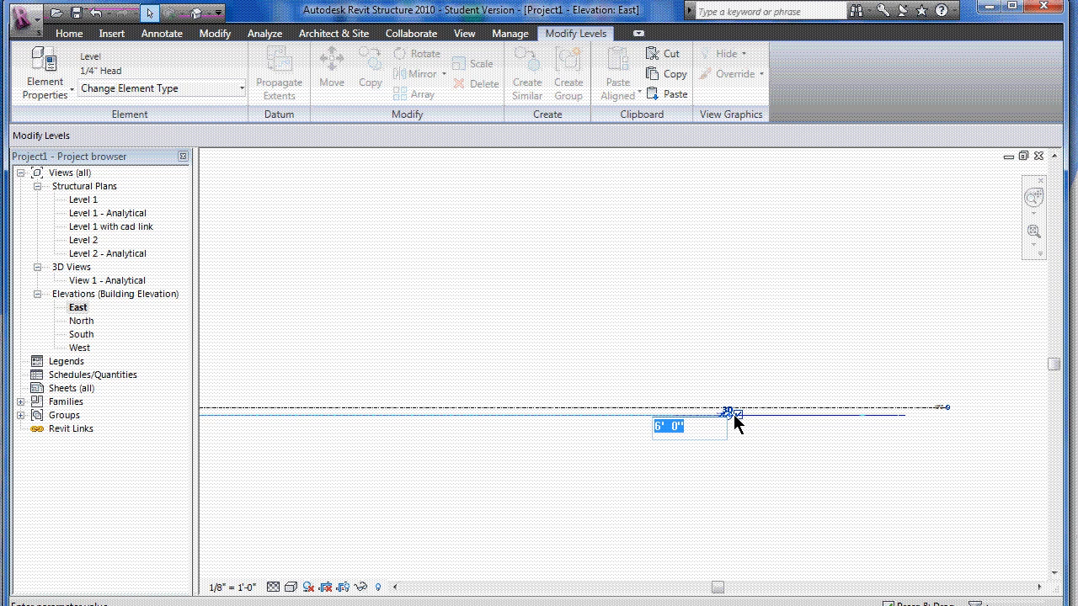
key(Return)
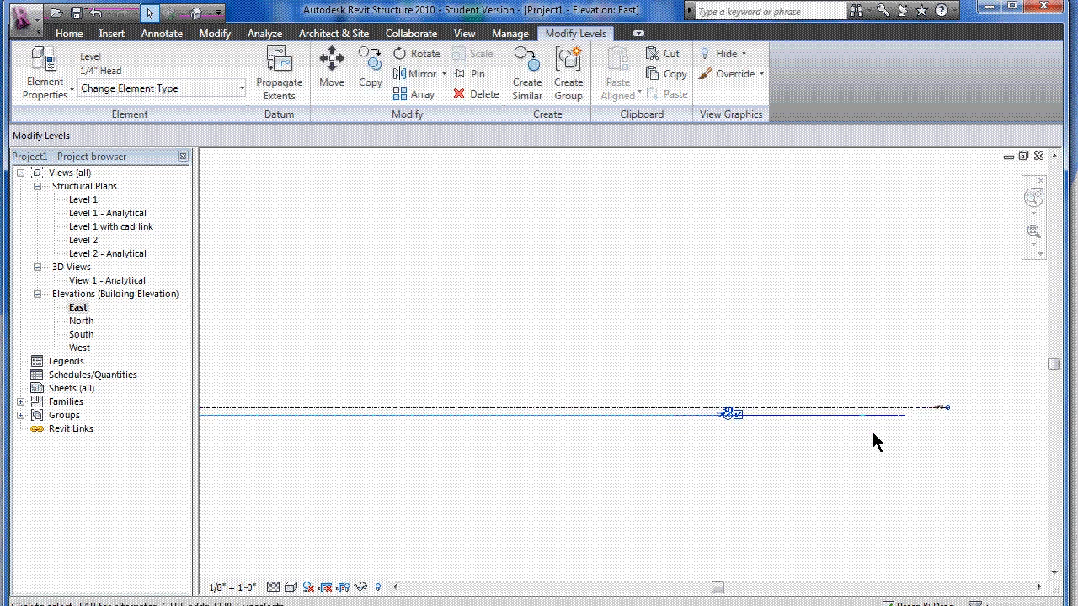
- Extend both ends of the Level 1 line in the East elevation to match the ends of Level 2
scroll(822, 414, up, 4)
scroll(643, 430, down, 2)
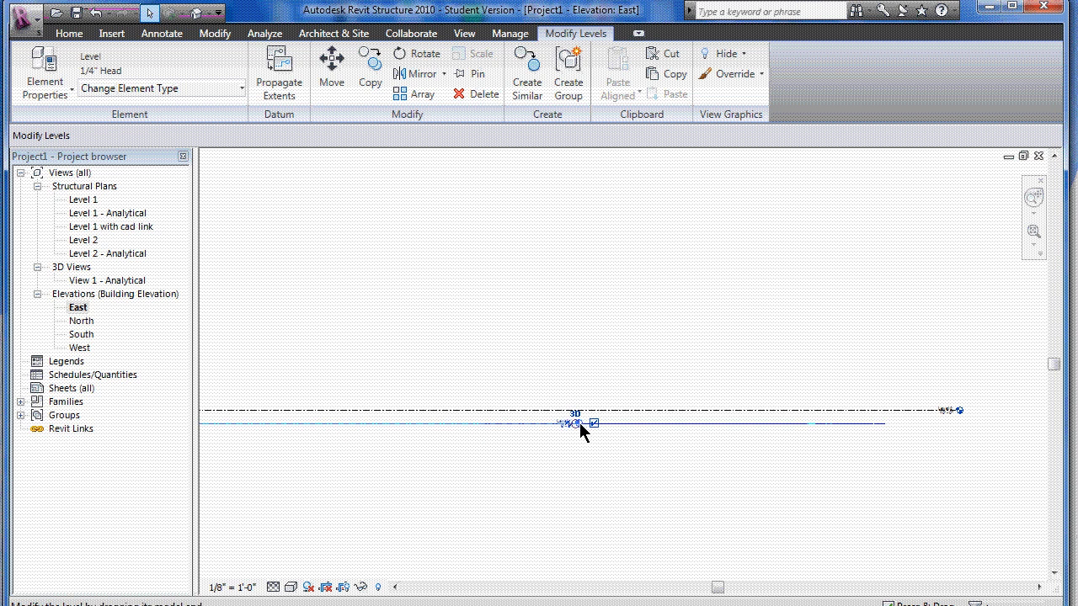
drag(580, 423, 962, 420)
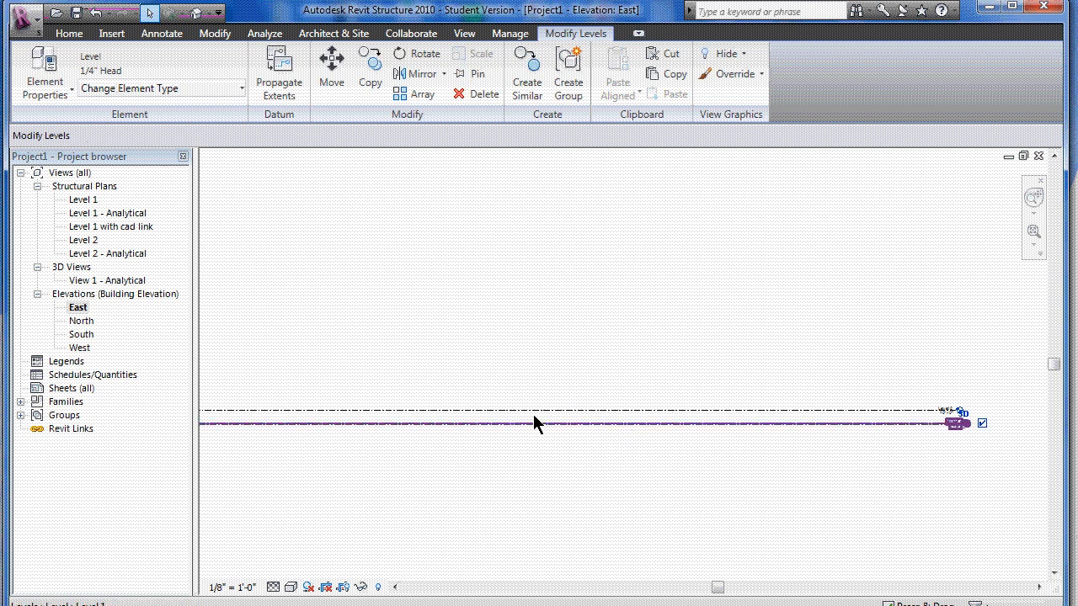
scroll(489, 406, down, 5)
scroll(337, 404, up, 3)
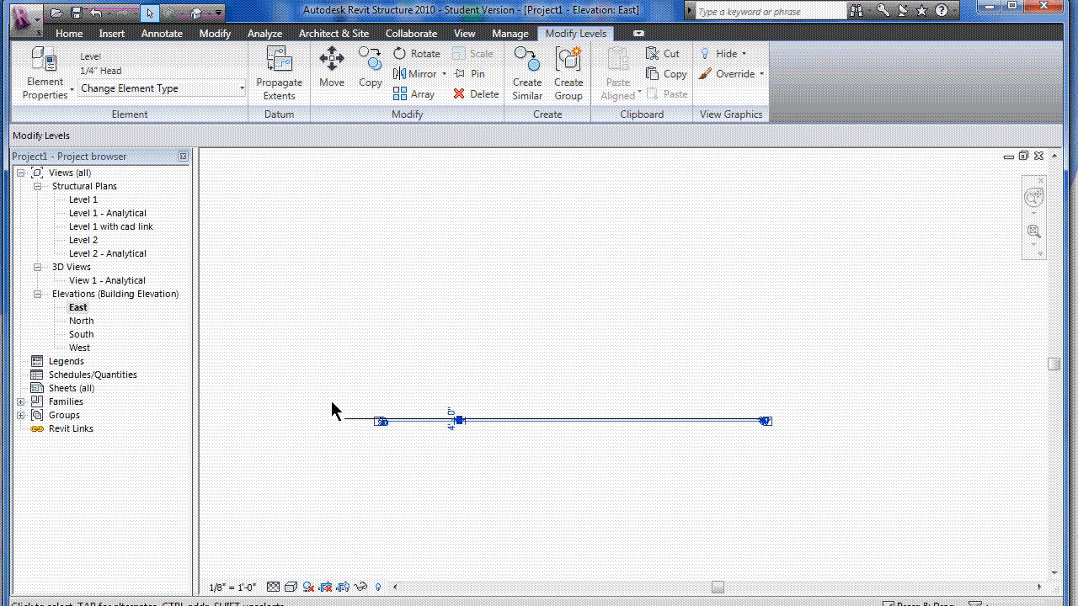
scroll(337, 408, up, 5)
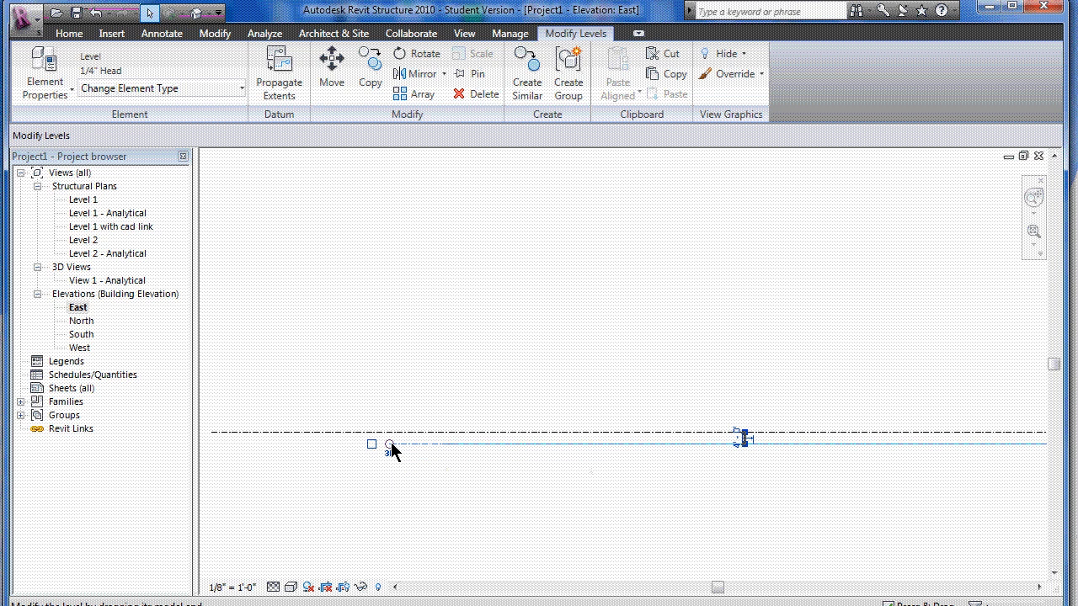
drag(389, 444, 204, 443)
scroll(442, 383, down, 1)
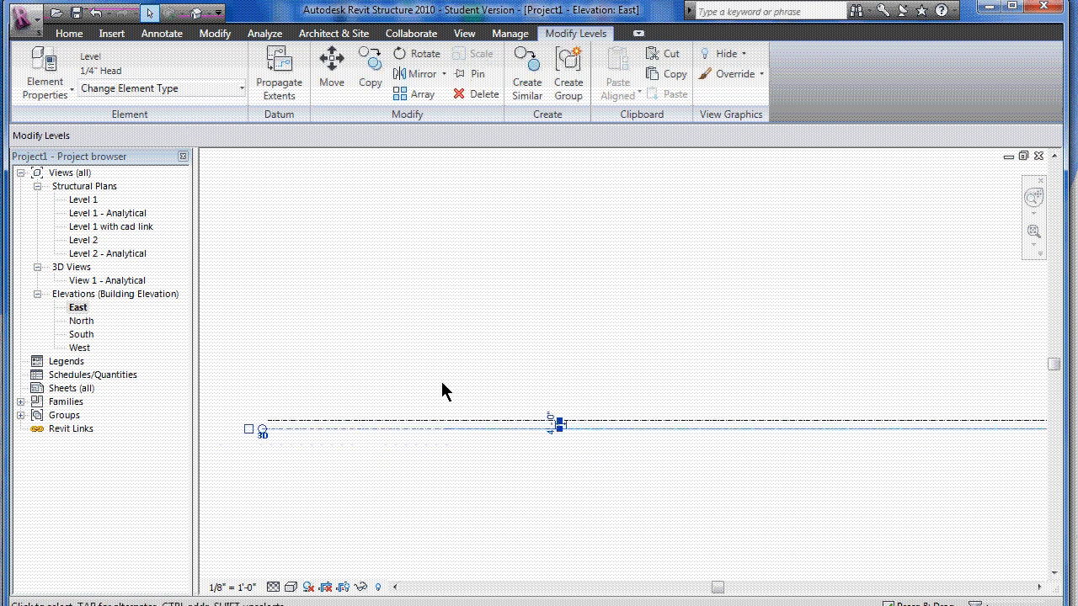
scroll(444, 392, down, 2)
scroll(584, 394, down, 2)
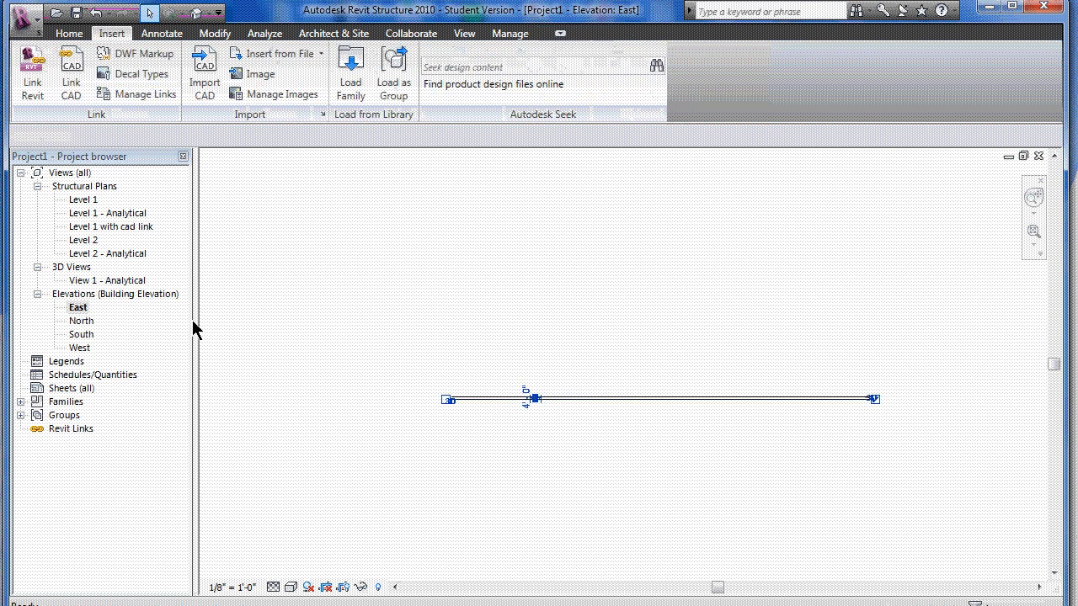
- Open the North elevation and extend the left end of the level lines outward along the linked drawing
double_click(81, 321)
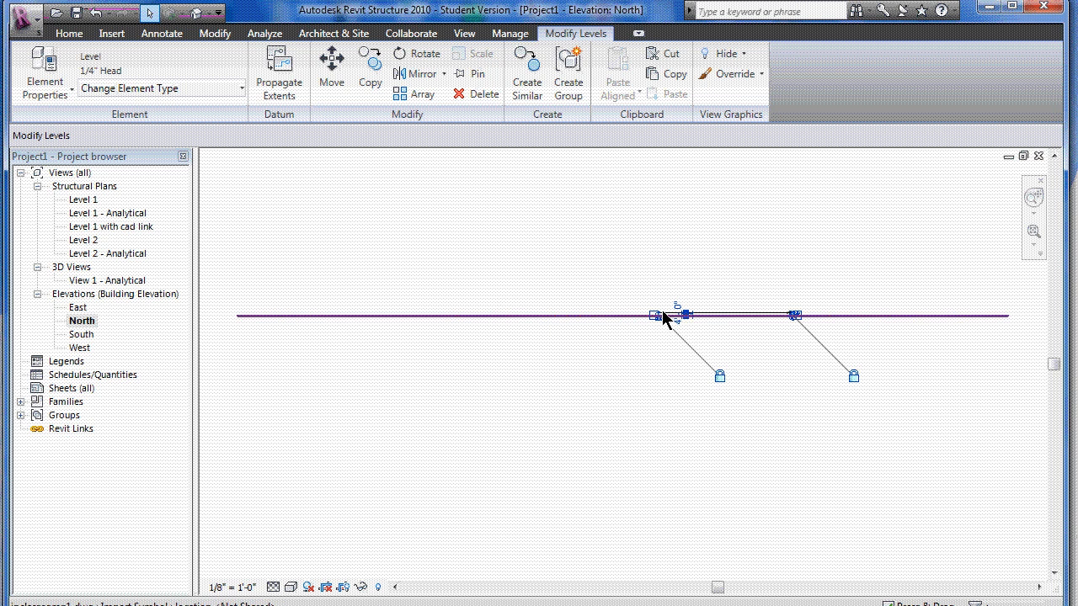
scroll(666, 317, up, 5)
scroll(670, 314, up, 1)
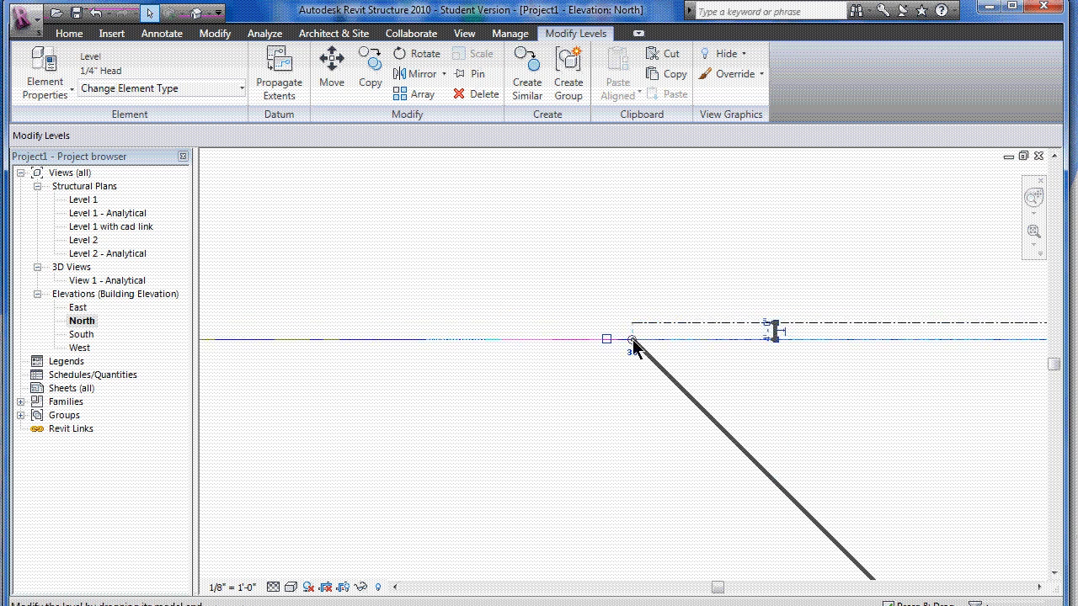
scroll(633, 339, down, 1)
key(alt+Tab)
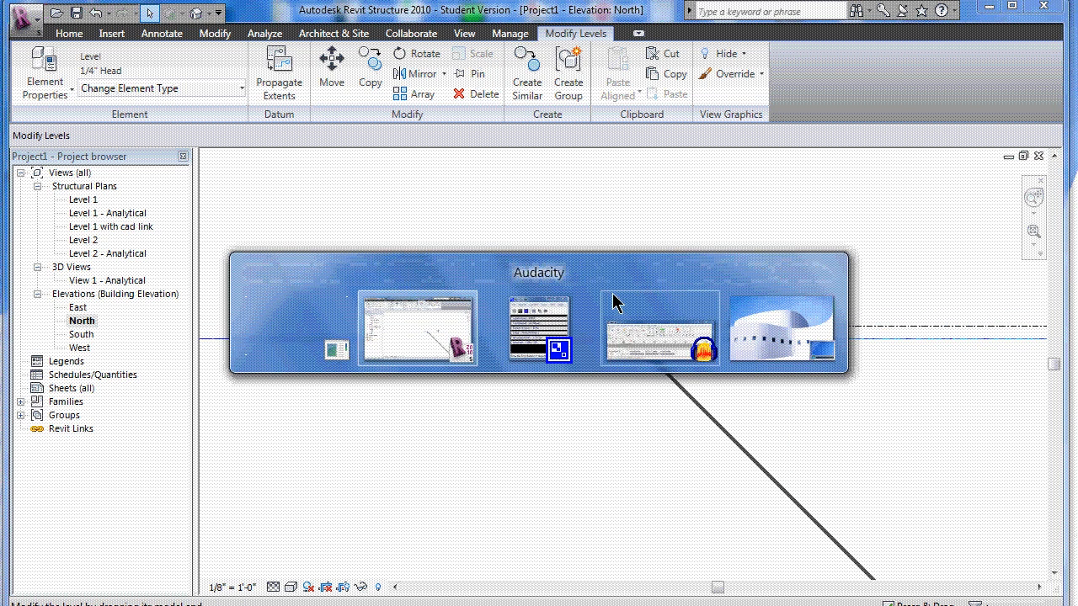
drag(634, 339, 233, 363)
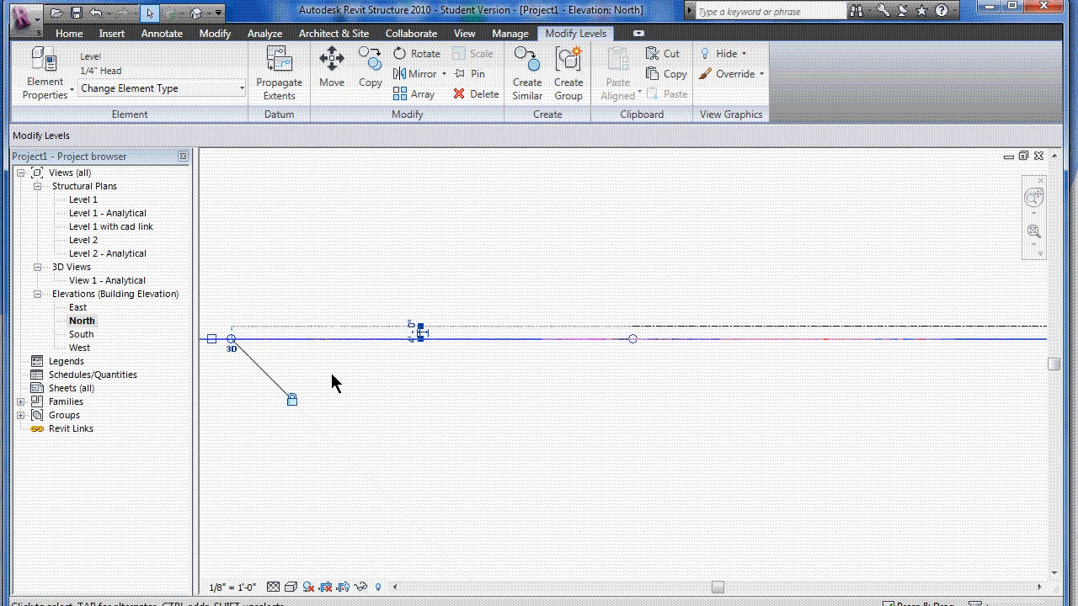
- Stretch the left end of the level lines further toward the linked drawing's left edge in the North elevation
scroll(333, 370, down, 2)
scroll(341, 376, down, 5)
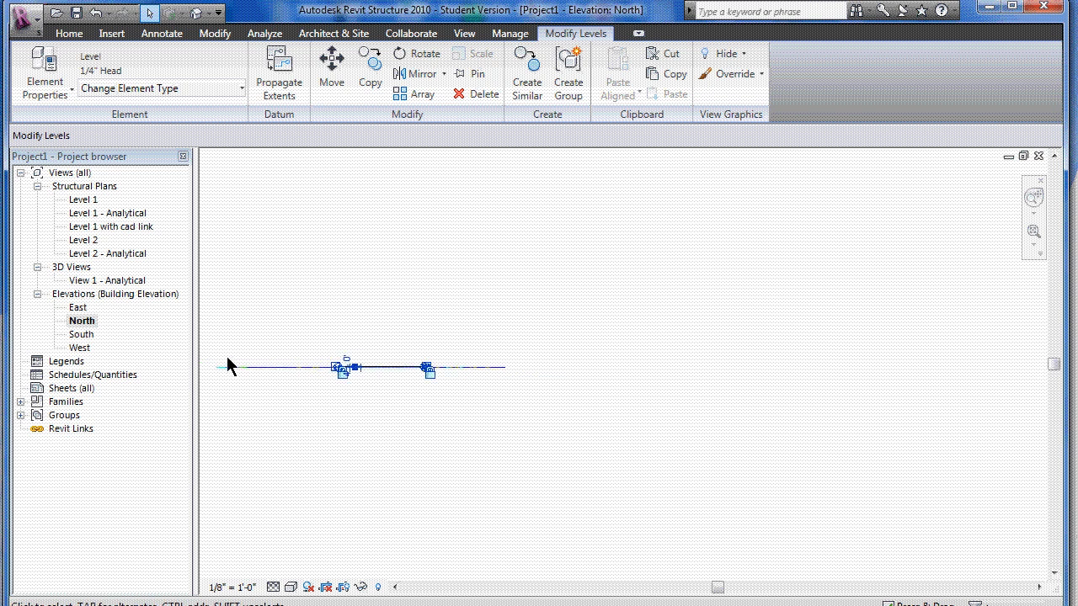
scroll(320, 366, up, 4)
scroll(334, 364, up, 2)
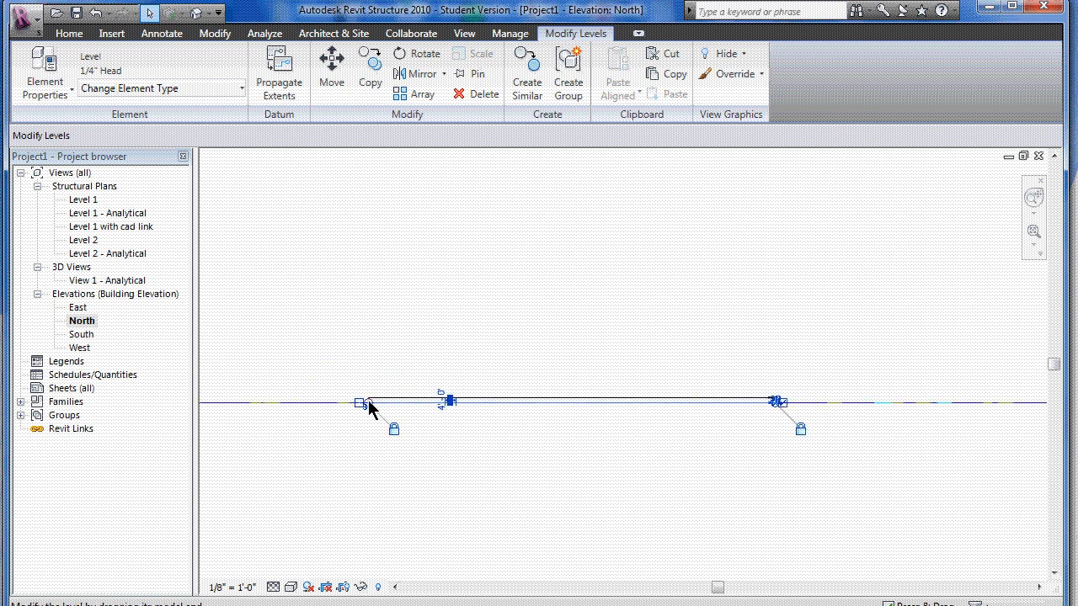
drag(368, 400, 184, 408)
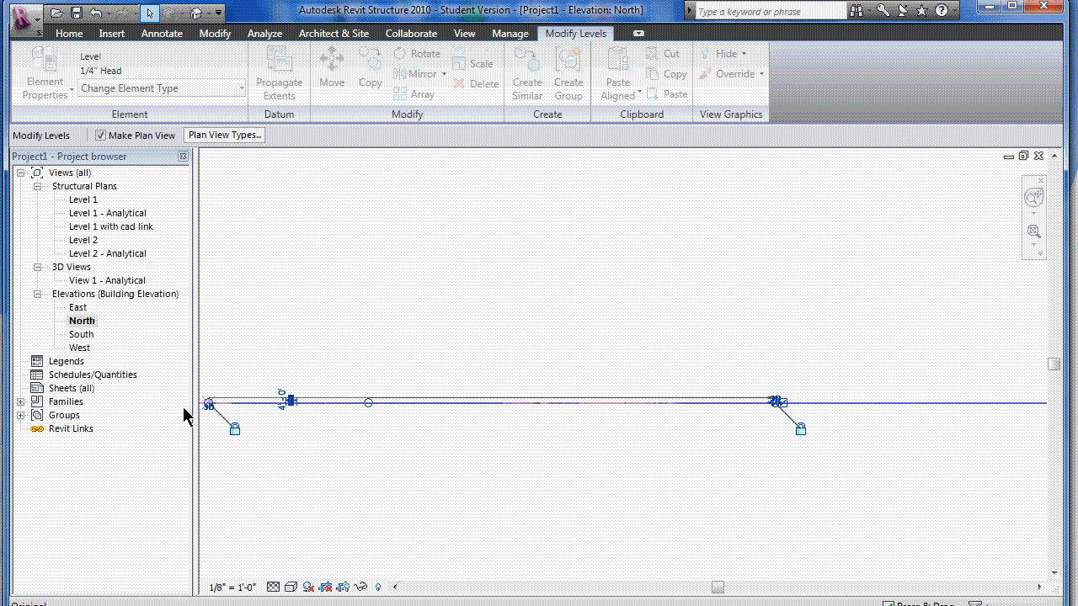
drag(250, 399, 224, 385)
scroll(262, 393, down, 4)
scroll(260, 392, down, 2)
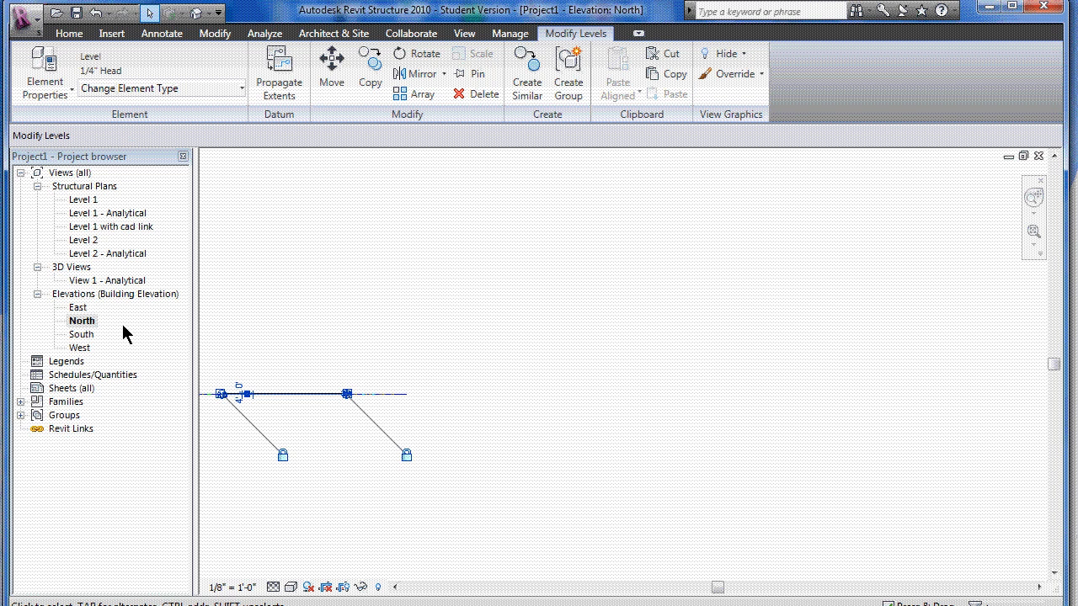
- Open the Level 1 with cad link plan, select the linked inclasscomp1.dwg drawing and check its pin
double_click(128, 226)
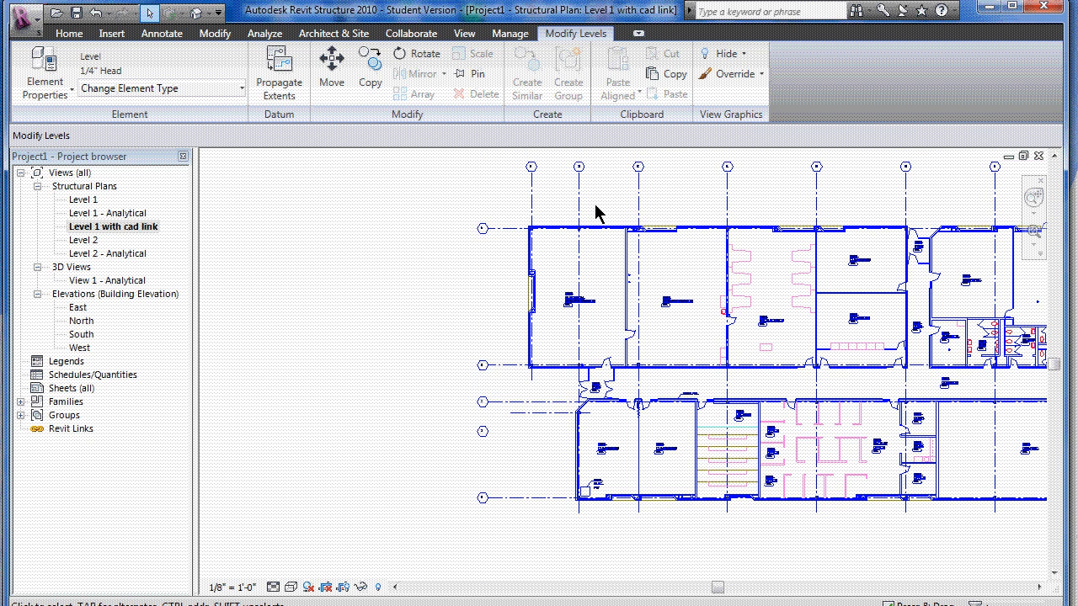
click(410, 218)
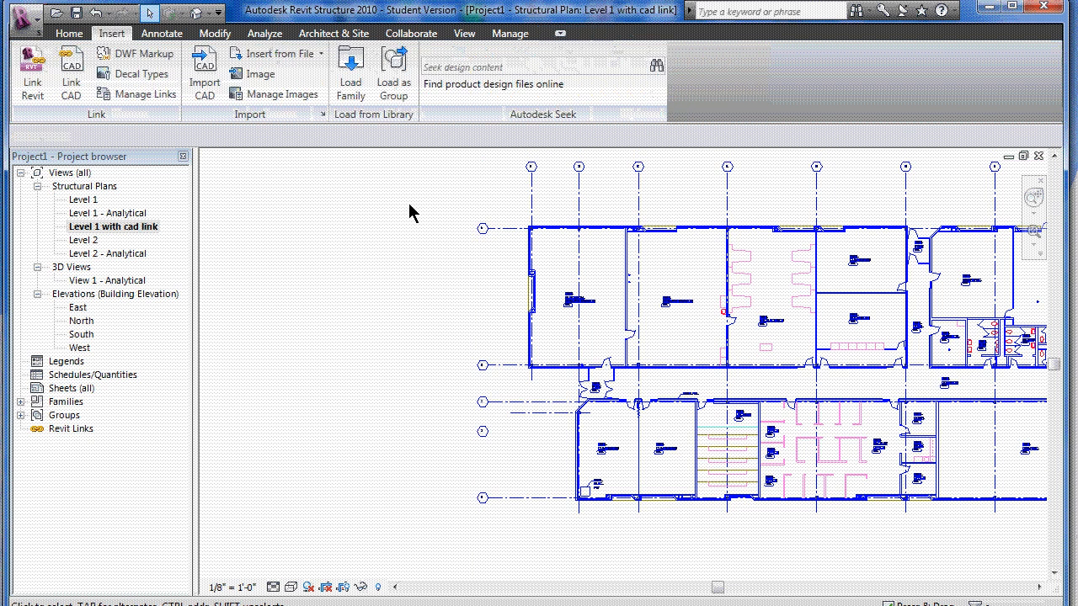
click(535, 217)
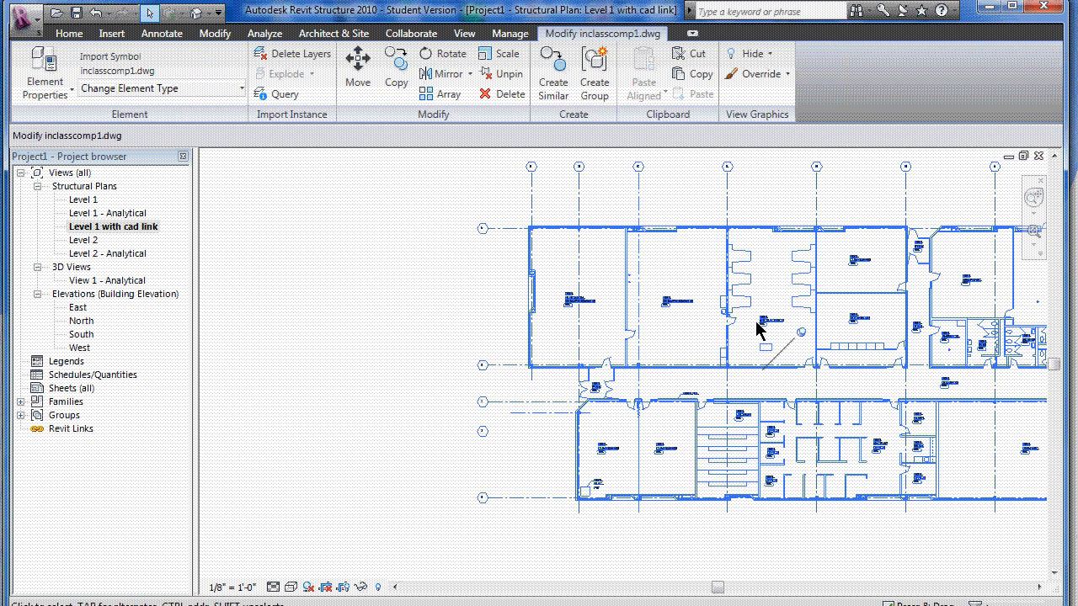
click(796, 341)
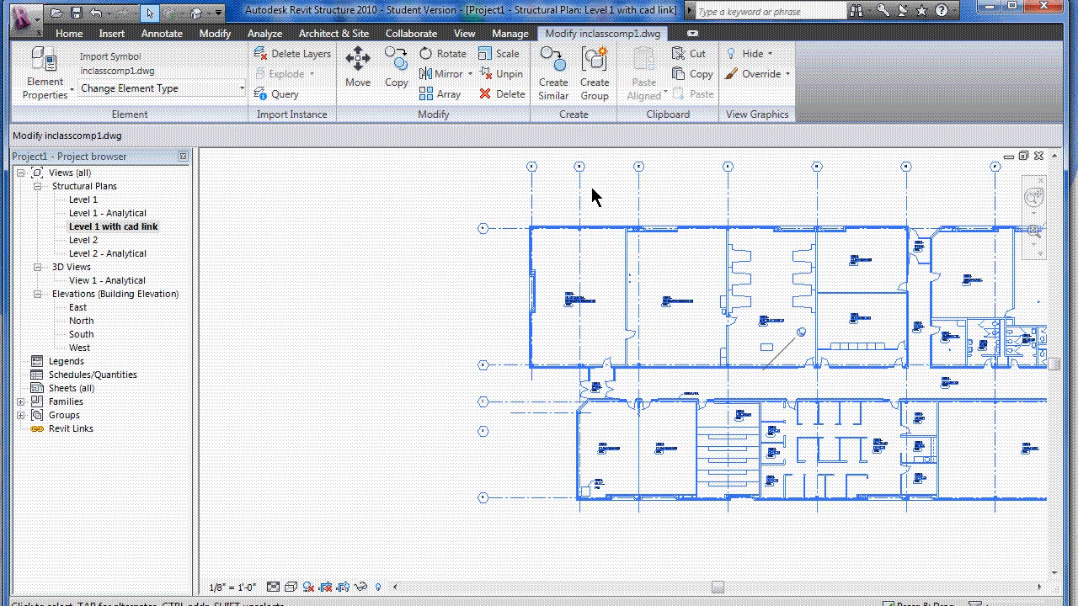
- Examine the linked drawing's upper-left corner, where grid lines 1 to 3 meet grid line A
scroll(595, 196, down, 3)
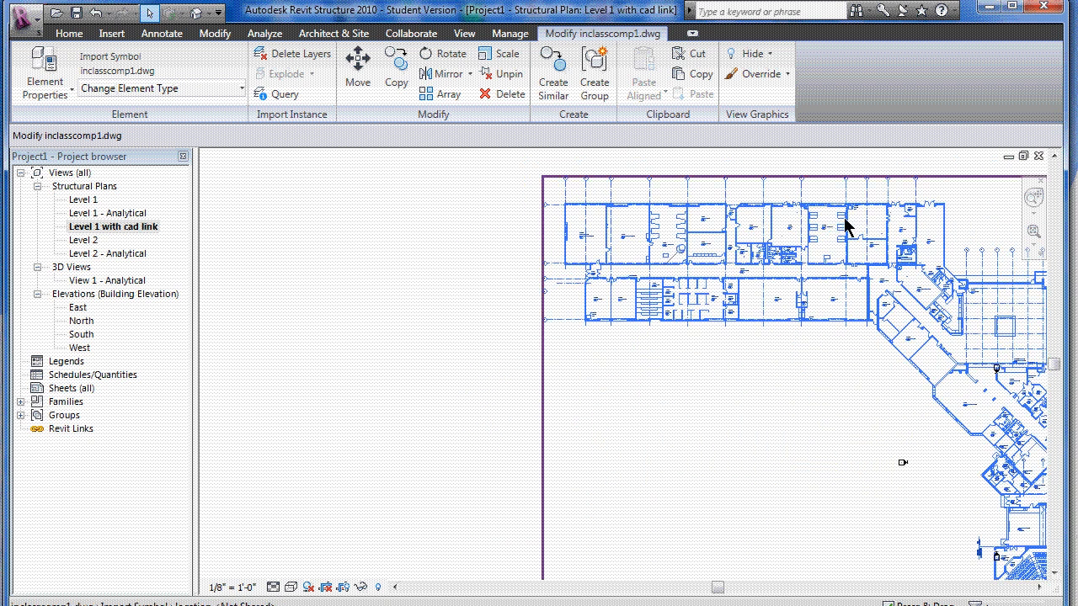
scroll(623, 197, up, 4)
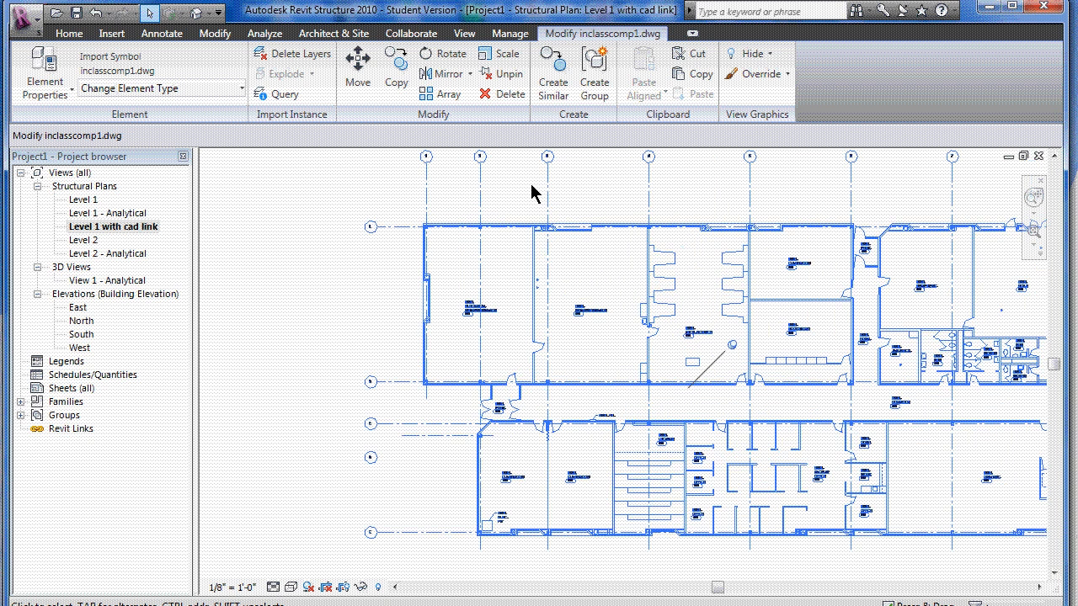
scroll(425, 162, up, 4)
scroll(425, 162, down, 2)
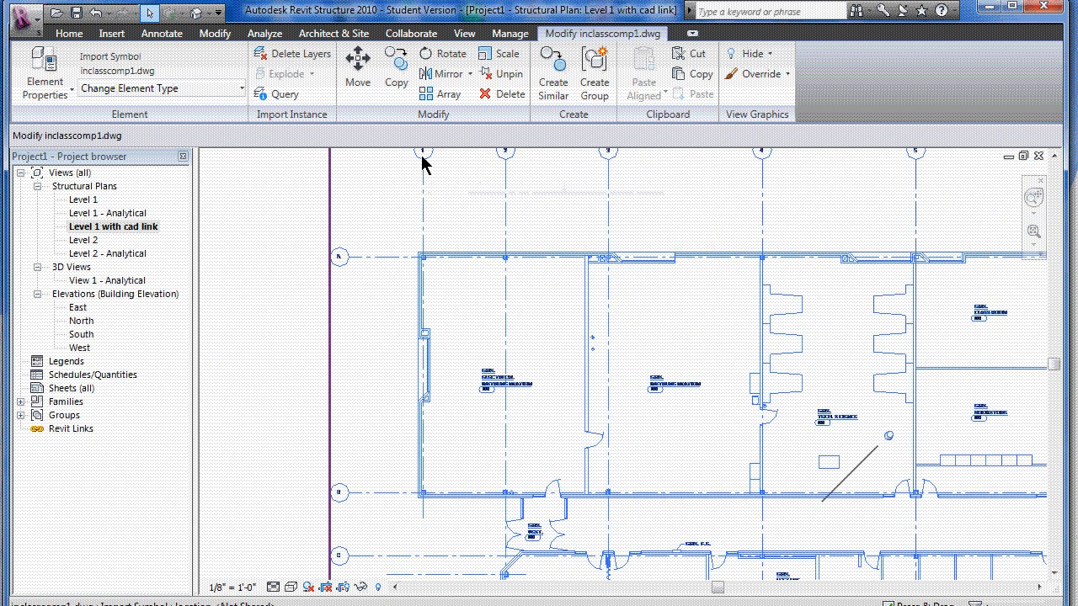
scroll(423, 160, up, 3)
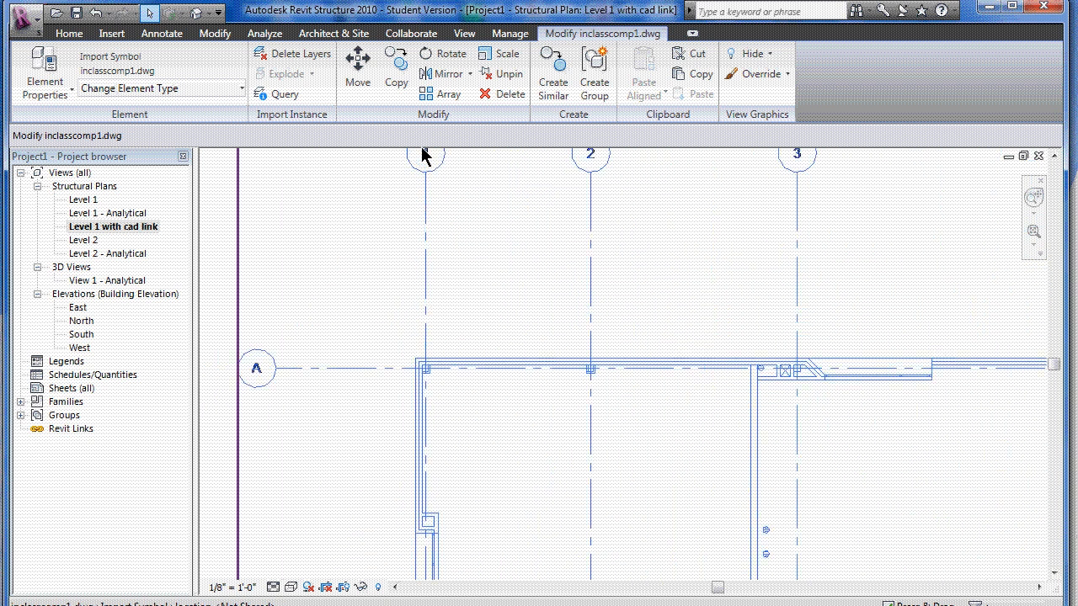
scroll(423, 155, up, 1)
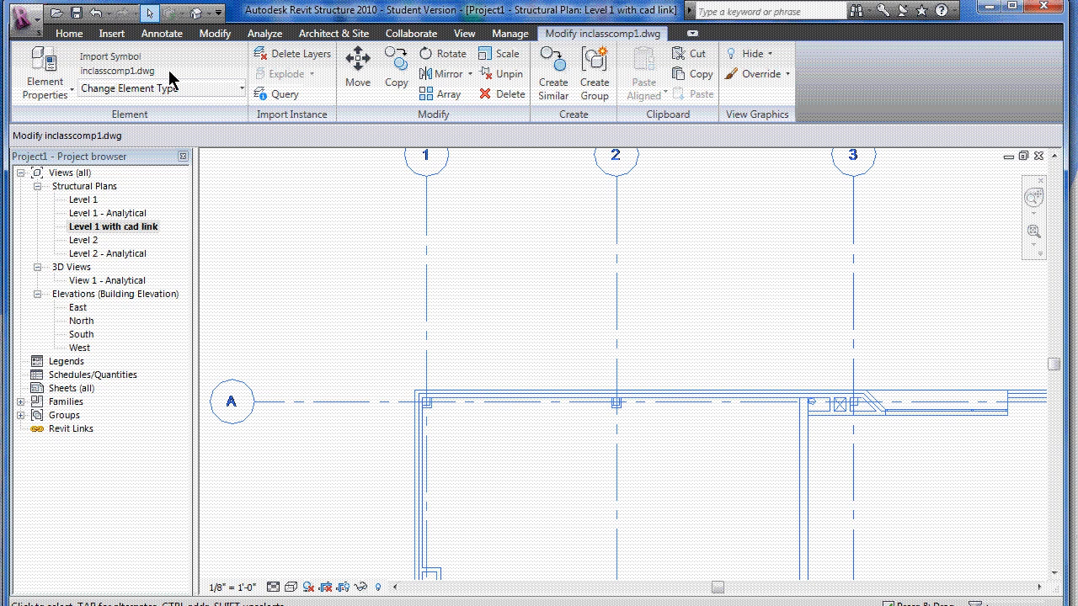
- Start the Grid command with Pick Lines and create grids from lines 1, 2 and 3 of the linked drawing
click(71, 34)
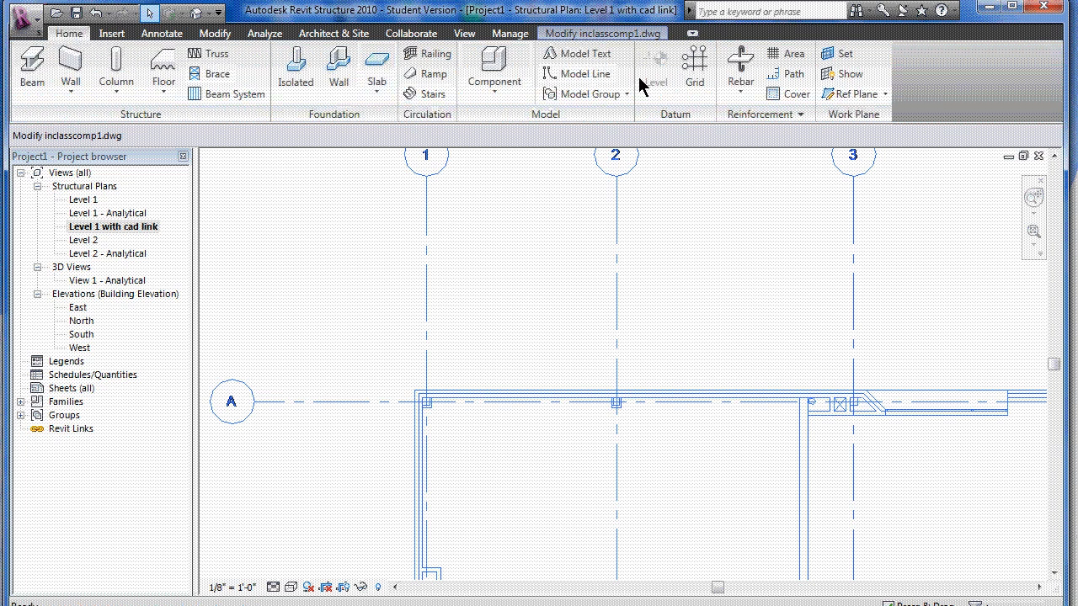
click(693, 68)
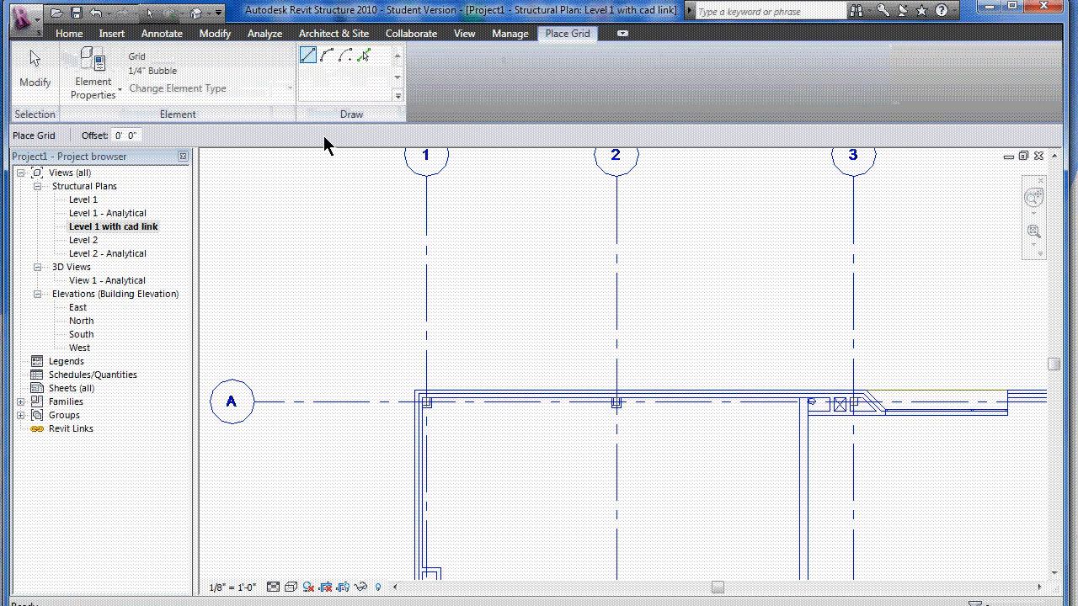
click(370, 55)
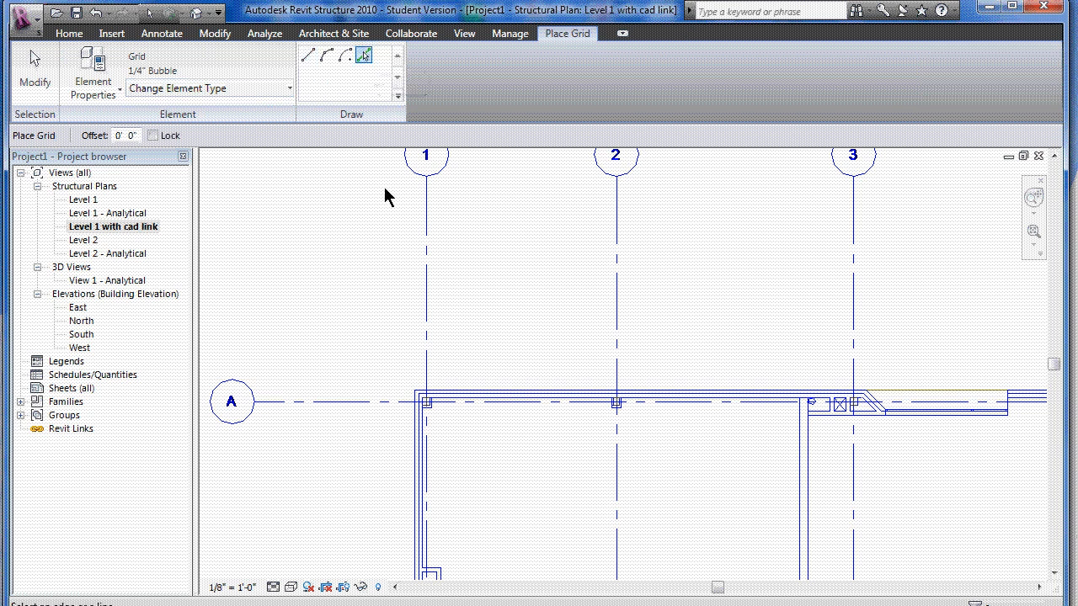
click(426, 215)
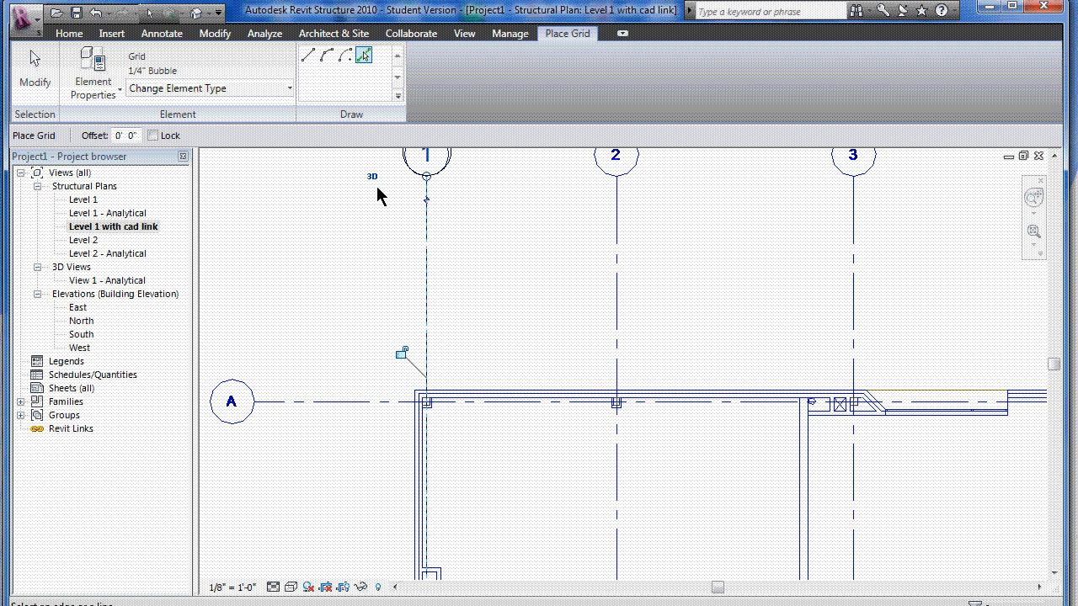
click(617, 224)
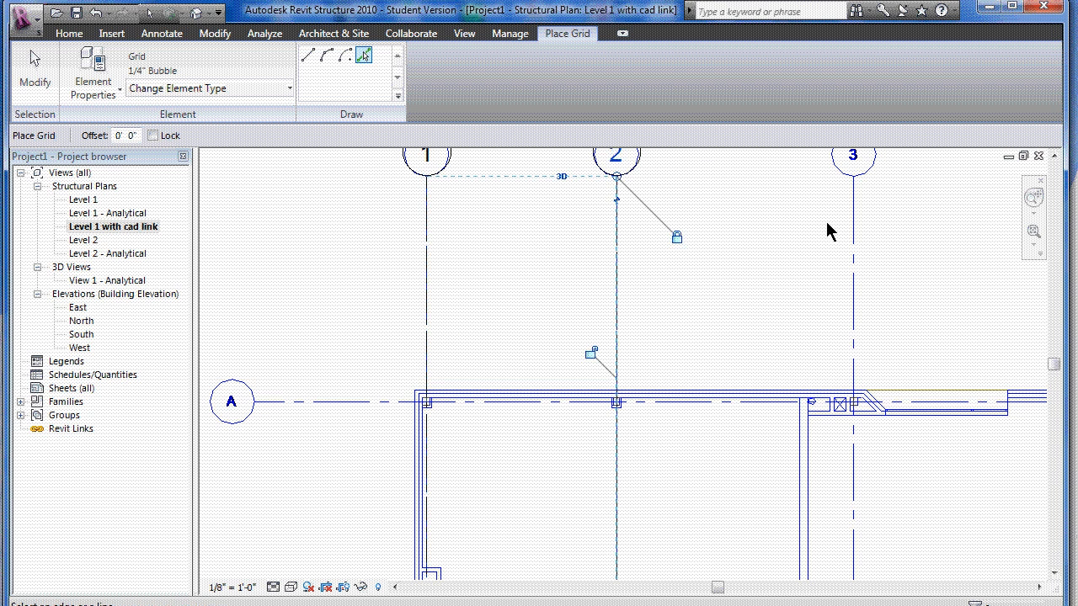
click(854, 227)
- Create grids from lines 4 and 5 of the linked drawing
scroll(857, 227, down, 5)
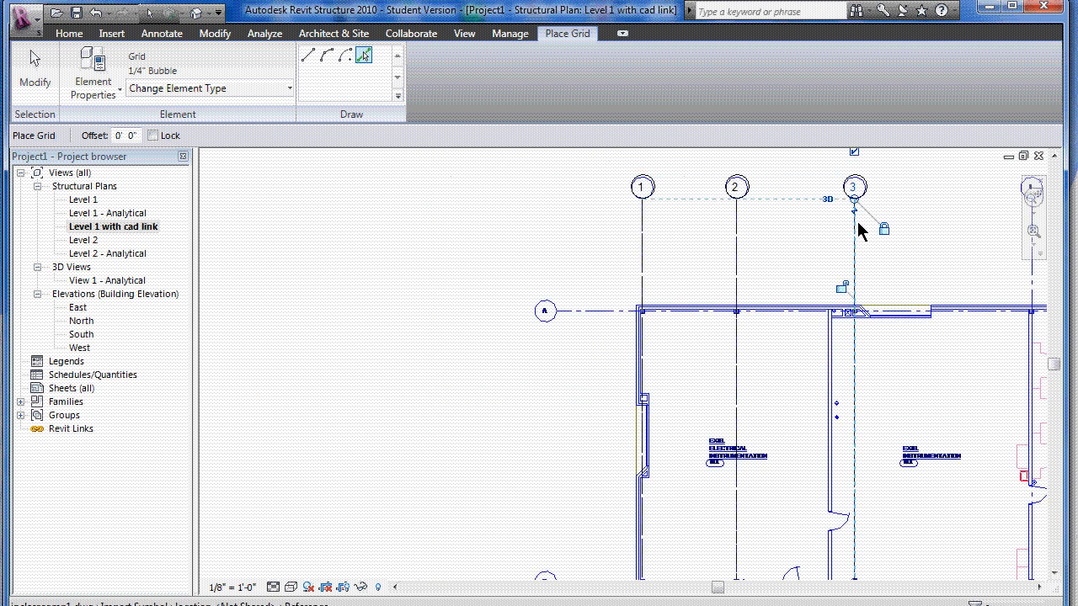
scroll(892, 229, down, 4)
scroll(956, 235, up, 2)
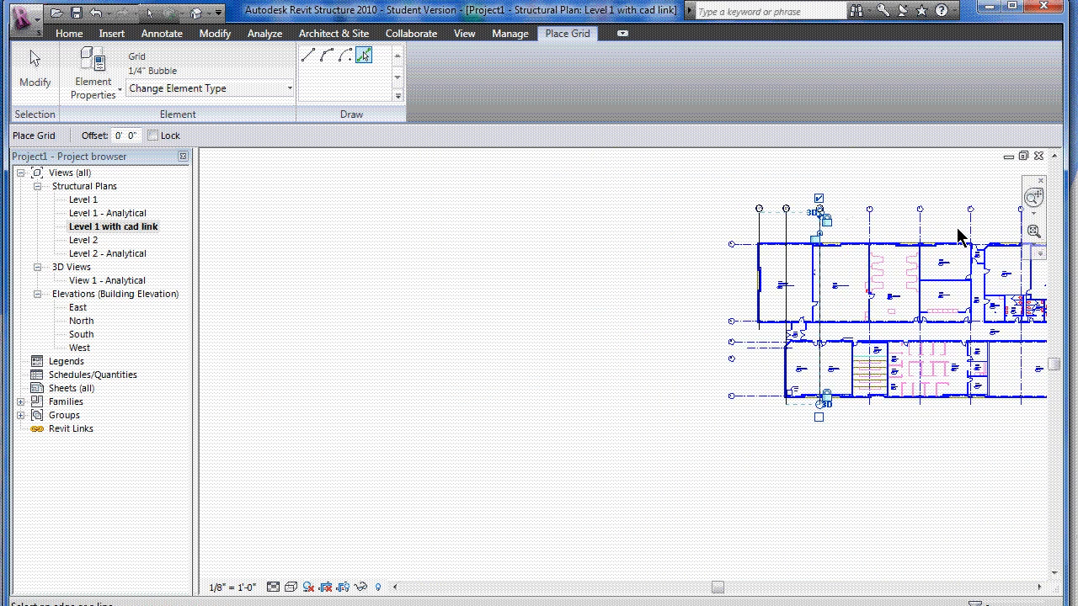
scroll(883, 230, up, 3)
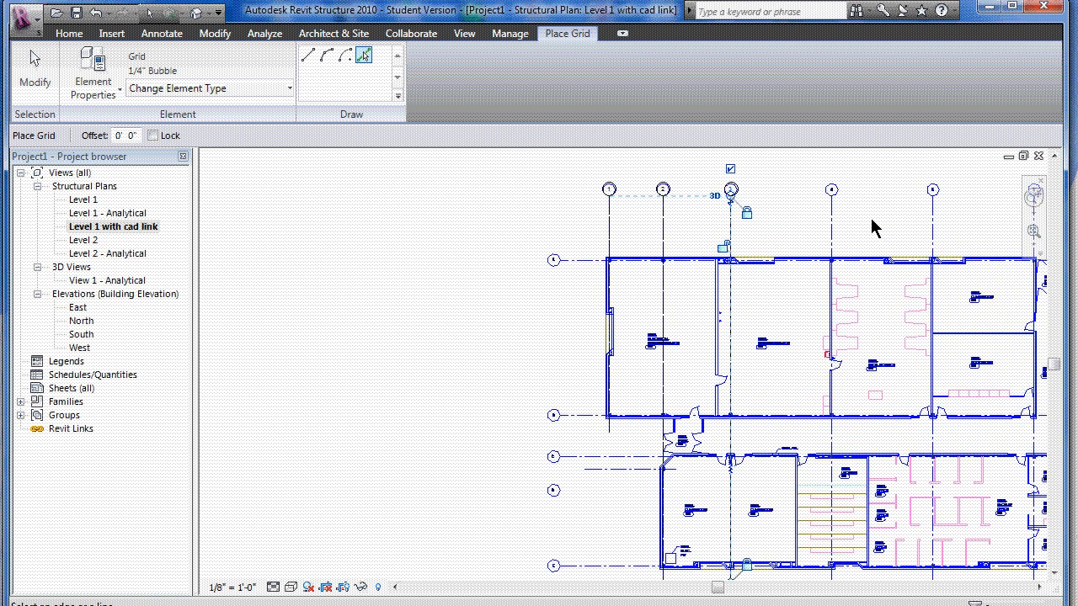
click(832, 234)
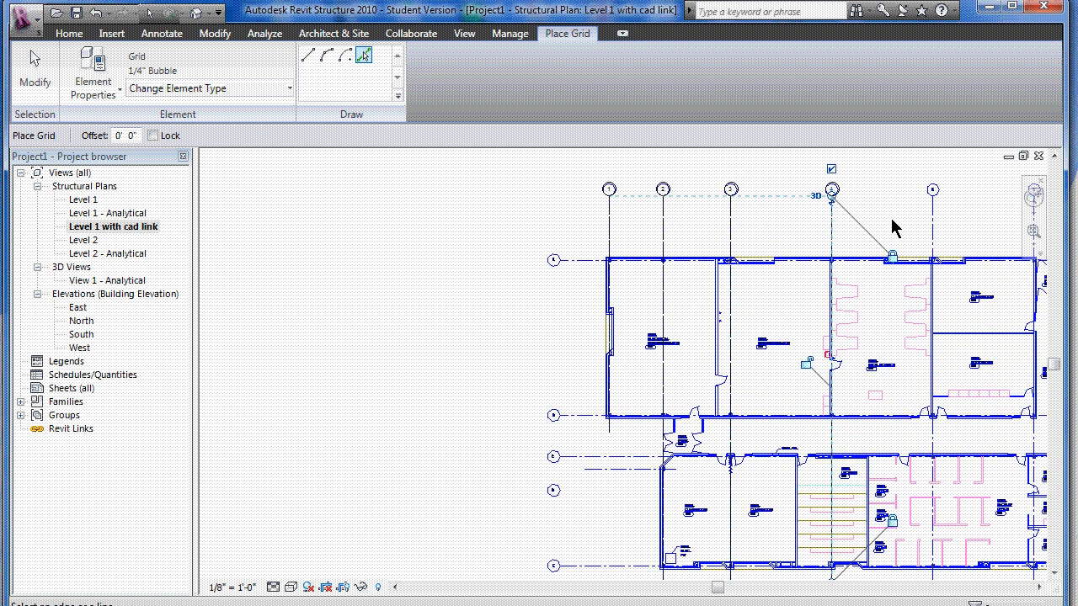
click(933, 226)
- Create grids from lines 6, 7 and 8 along the upper edge of the linked drawing's north wing
scroll(929, 232, down, 5)
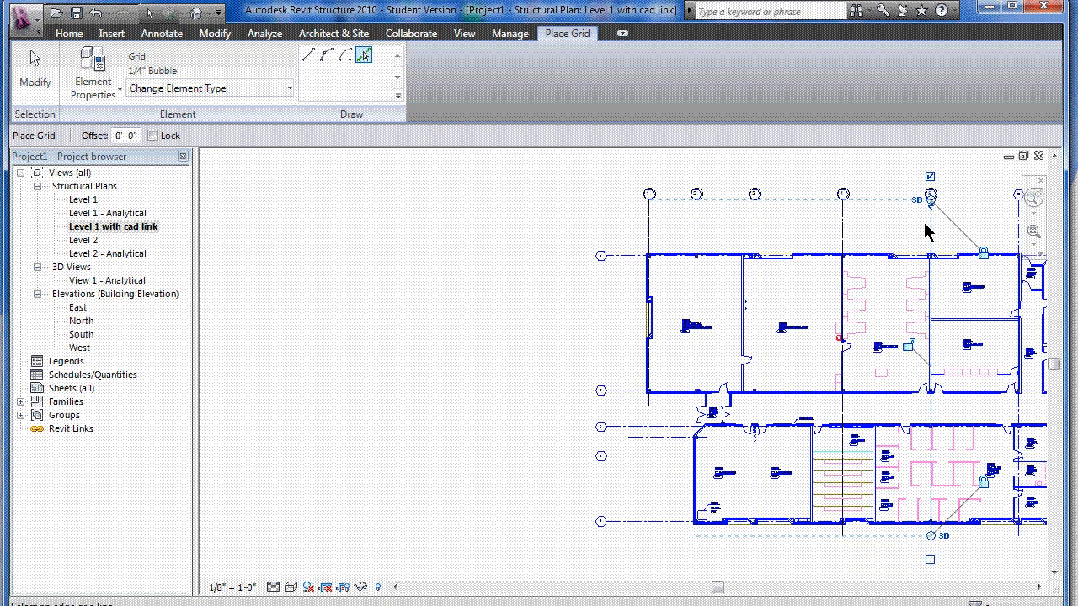
scroll(1002, 214, up, 5)
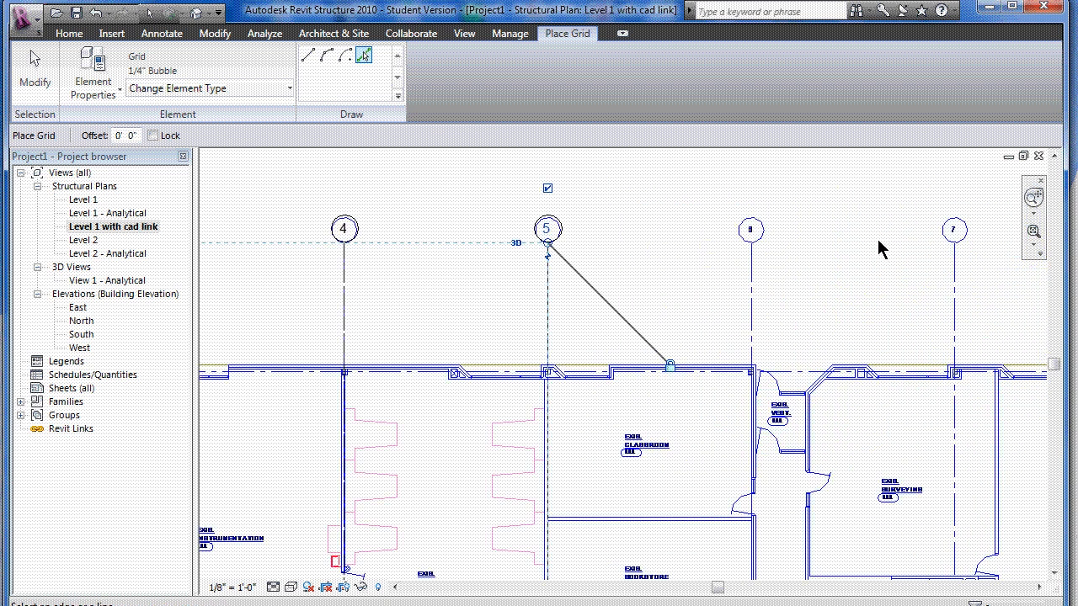
click(753, 288)
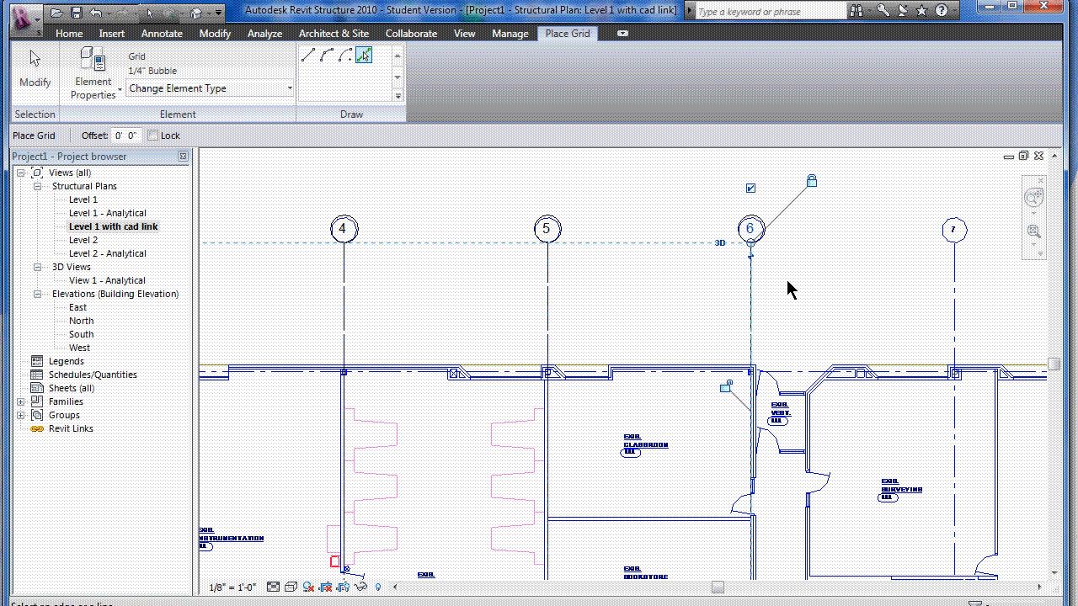
click(954, 282)
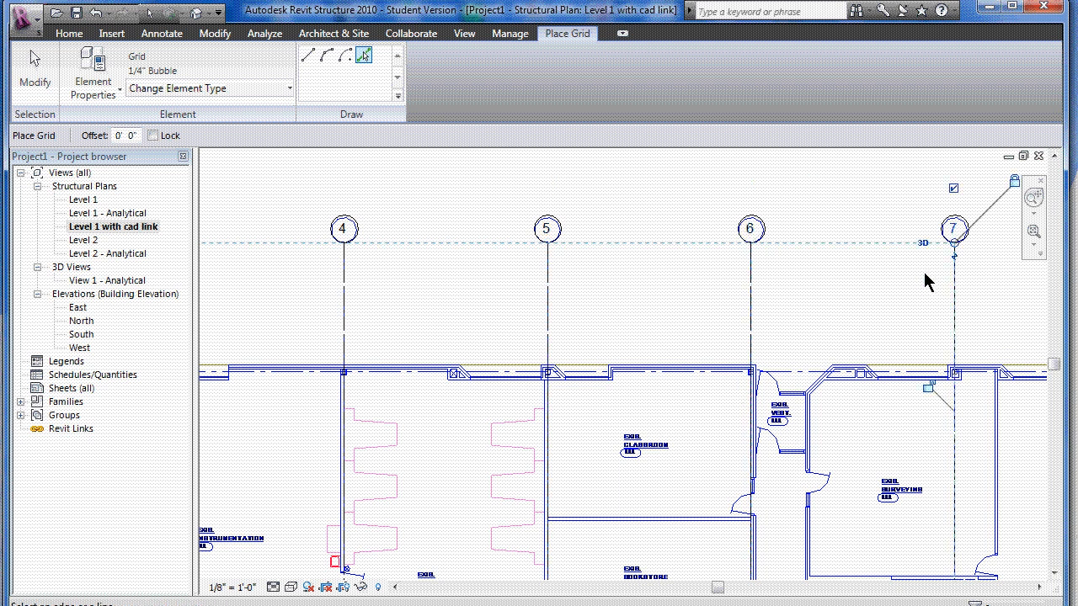
scroll(926, 281, down, 5)
scroll(982, 272, up, 5)
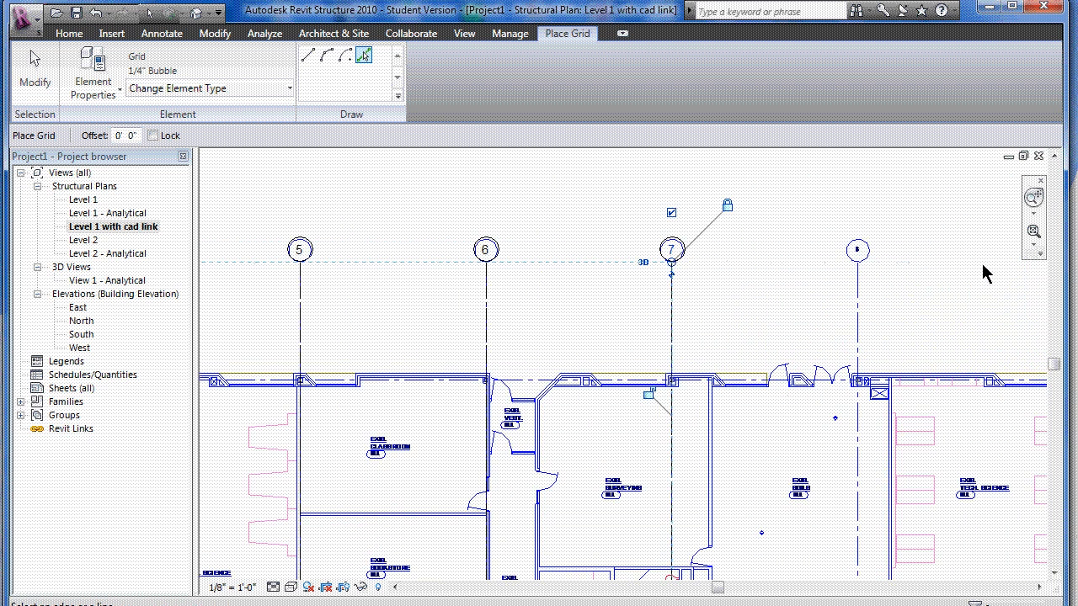
click(859, 309)
- Create grids from lines 9 and 10 of the linked drawing
scroll(895, 303, down, 6)
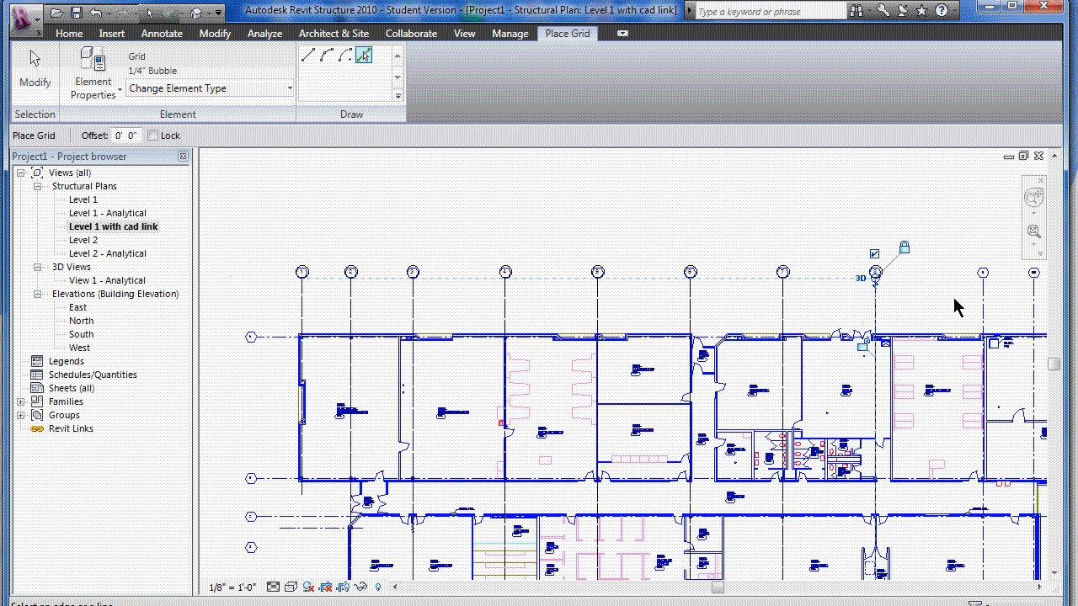
scroll(987, 286, up, 1)
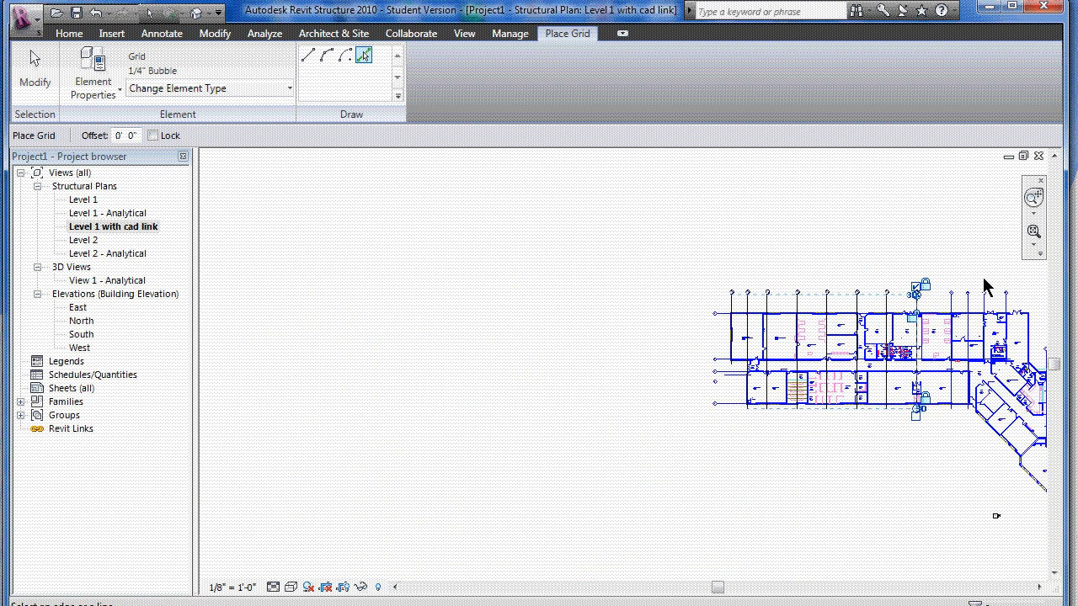
scroll(965, 289, up, 4)
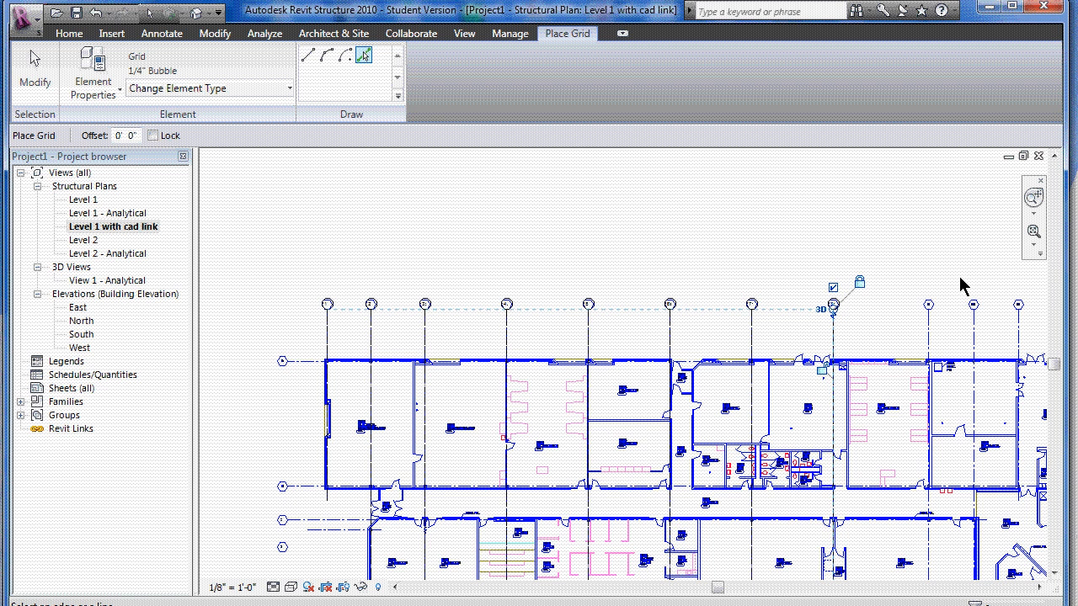
scroll(960, 284, up, 3)
scroll(957, 285, up, 1)
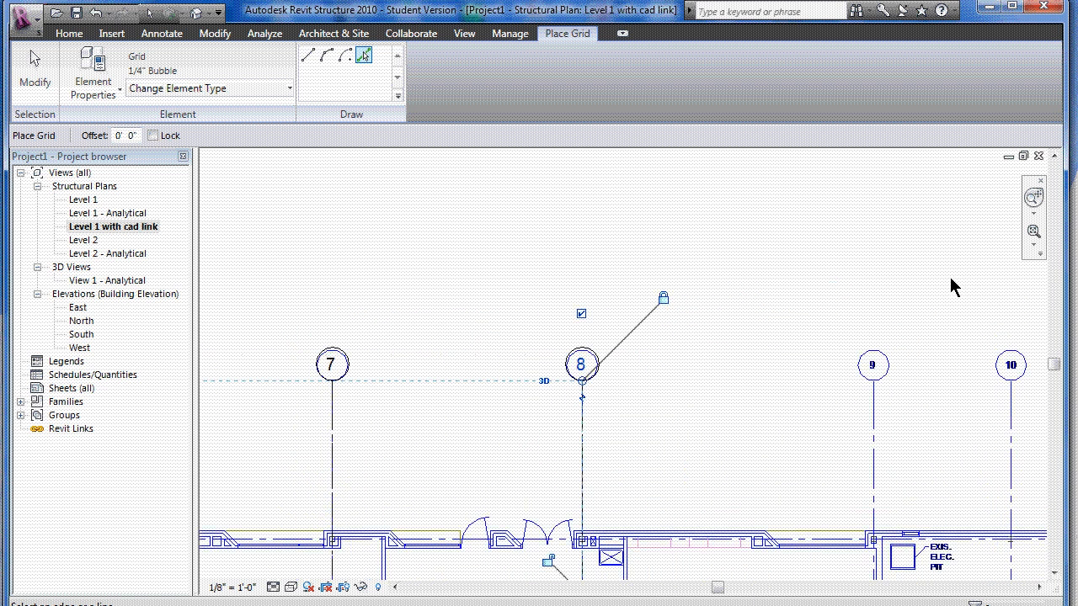
click(872, 396)
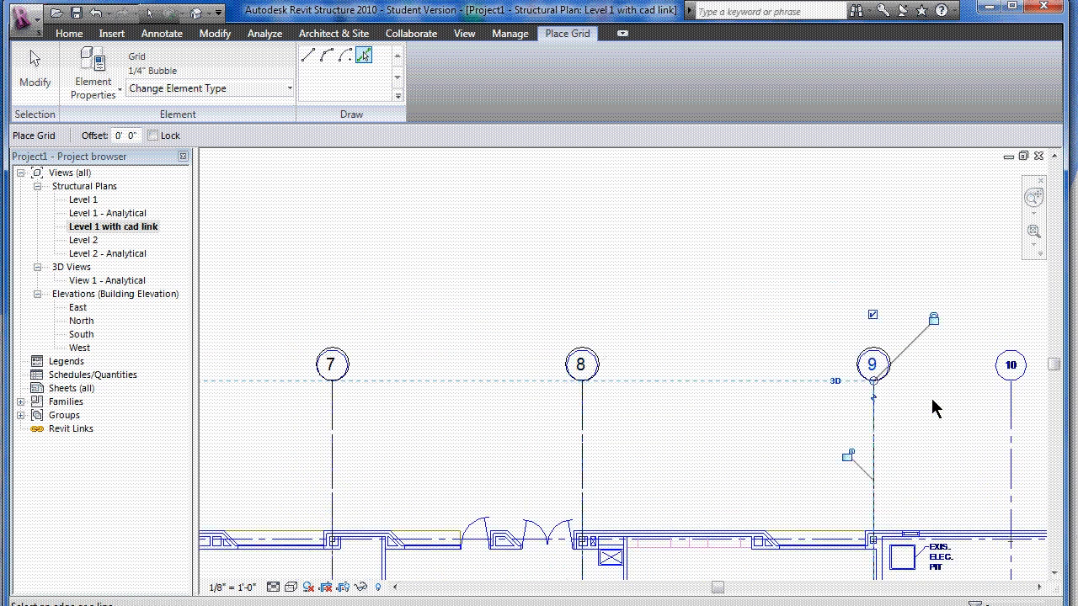
click(1010, 401)
- Create grids from lines 11 and 12 at the east end of the linked drawing's north wing
scroll(847, 318, down, 4)
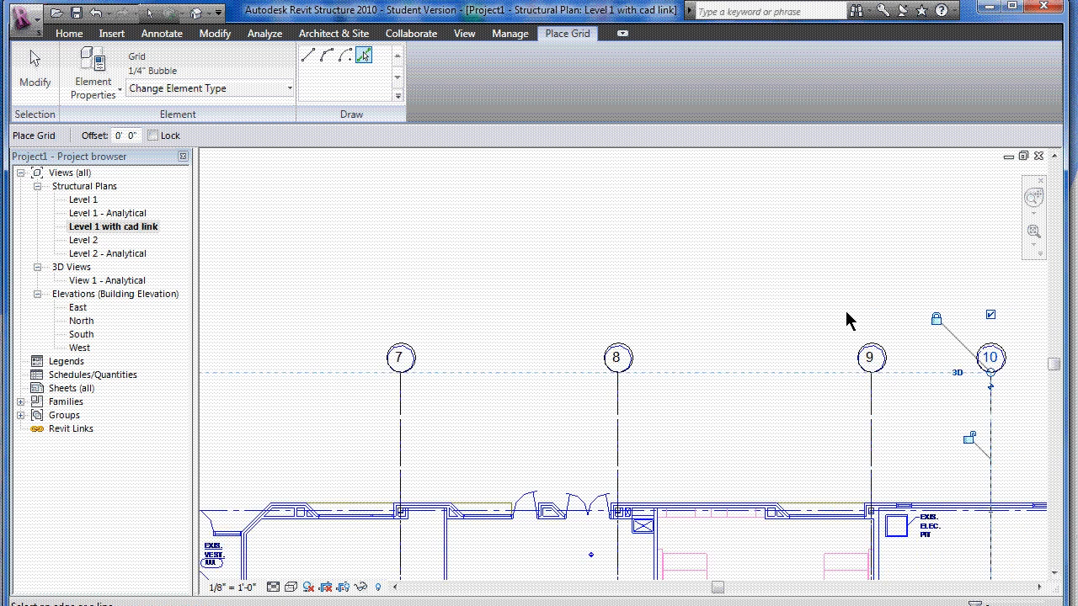
scroll(847, 318, down, 3)
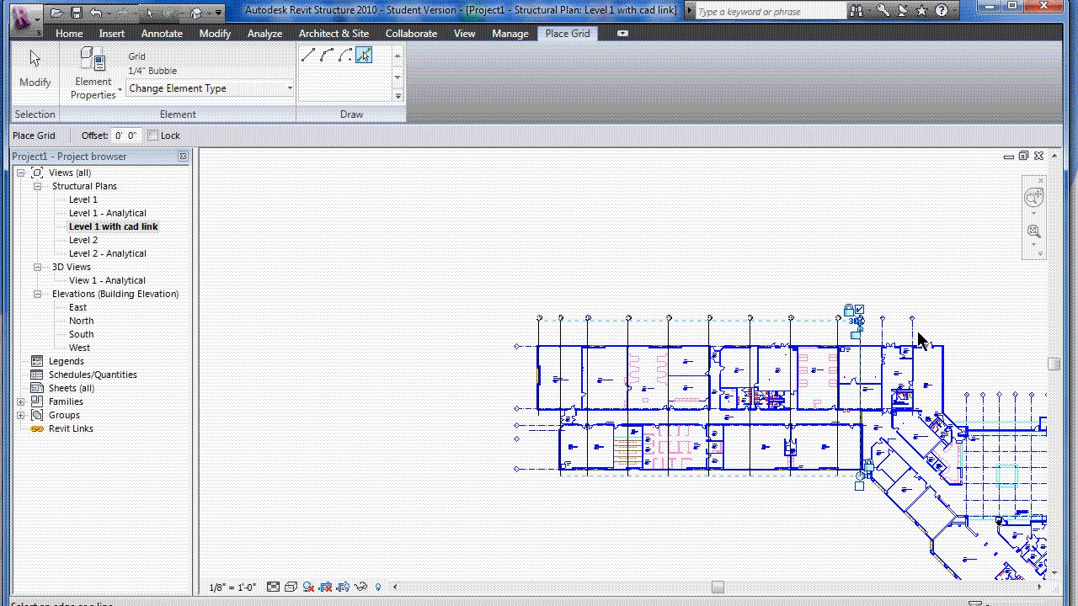
scroll(918, 332, up, 4)
scroll(917, 332, up, 8)
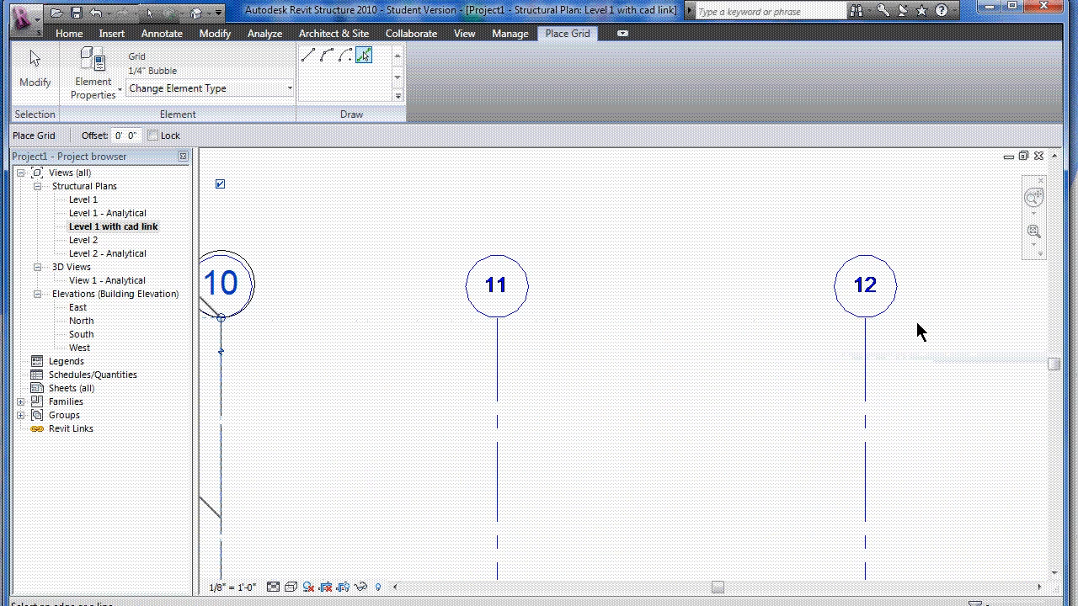
click(500, 386)
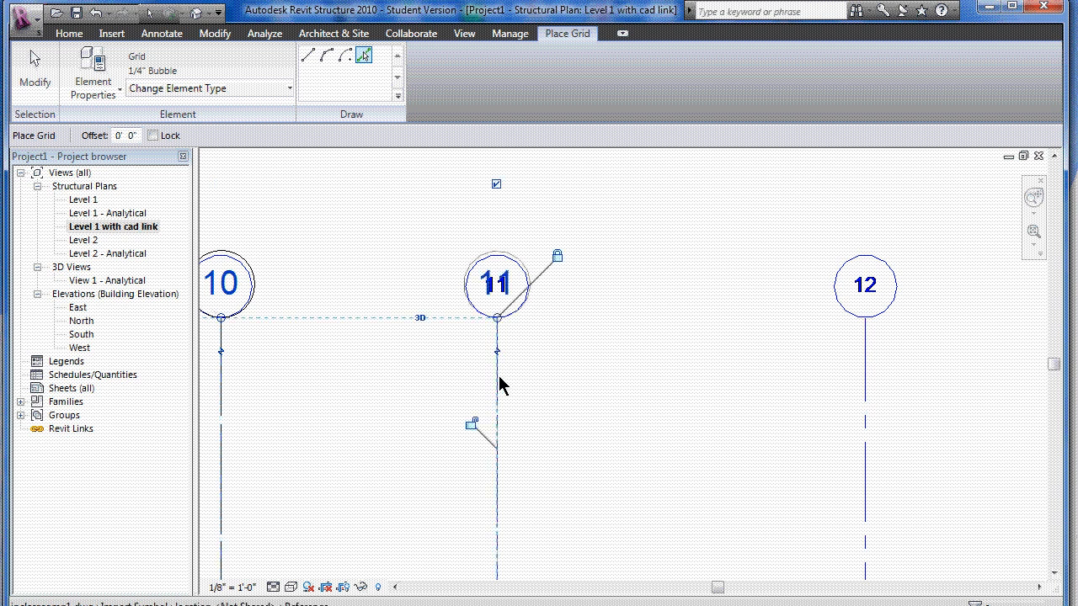
click(864, 354)
- Examine the lettered grid lines B to E on the west side of the linked drawing and the overall plan
scroll(671, 337, down, 10)
scroll(670, 335, down, 2)
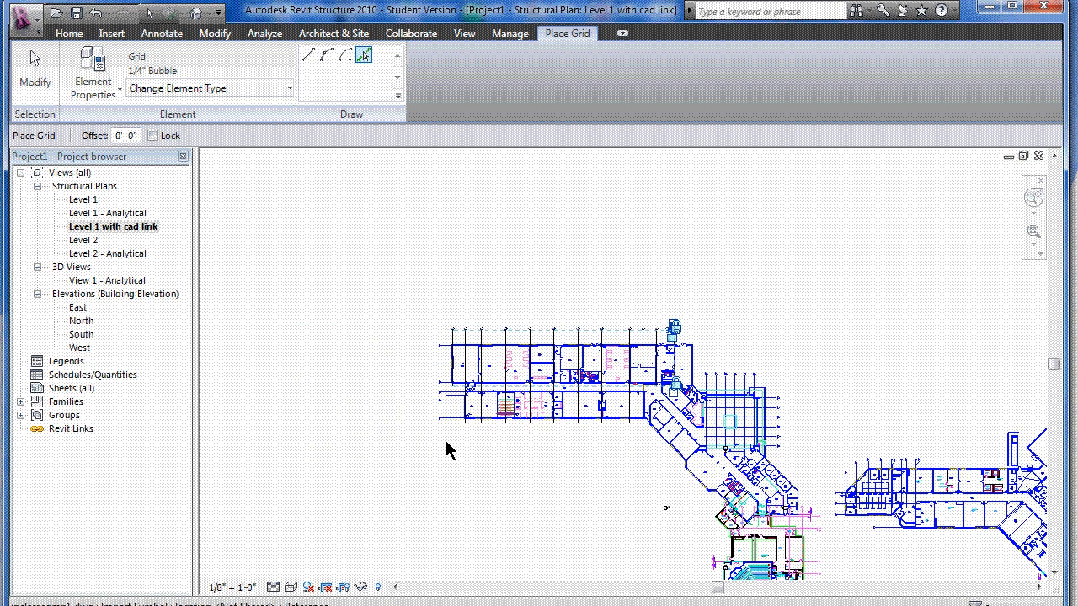
scroll(443, 418, up, 5)
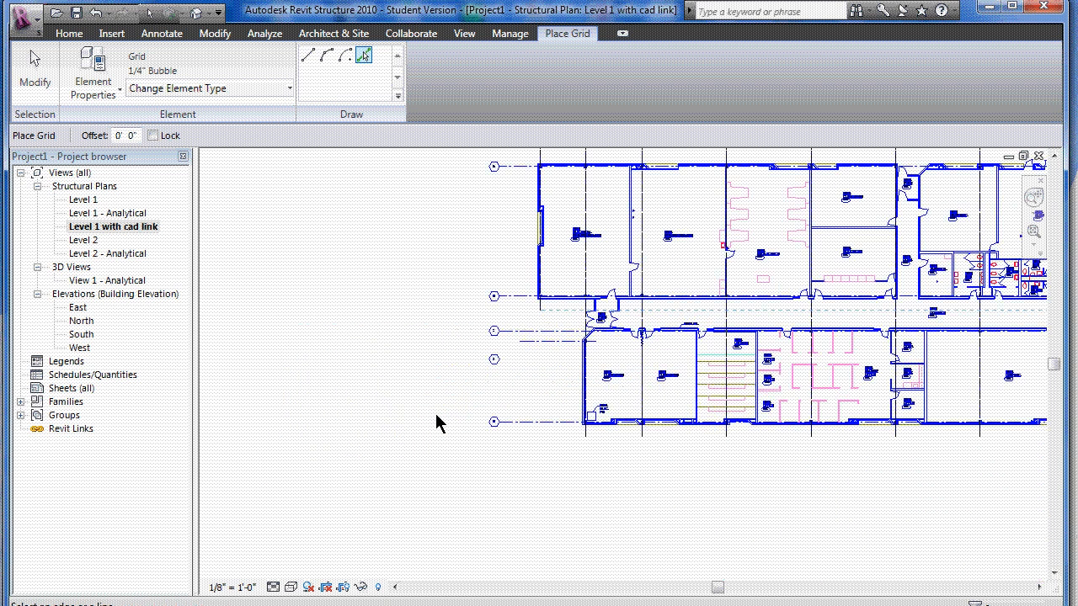
scroll(494, 414, up, 6)
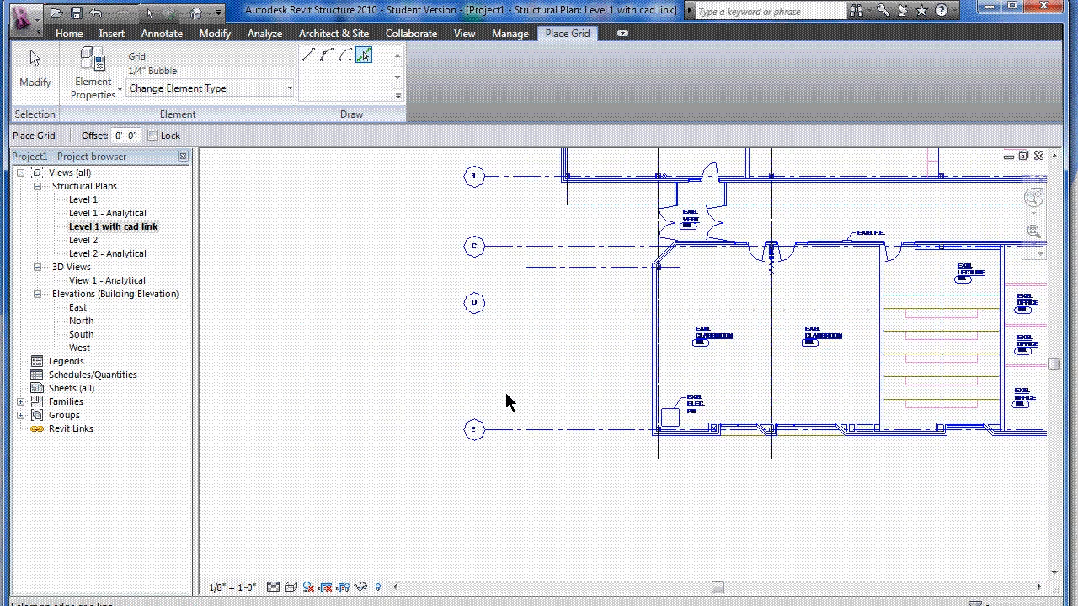
scroll(506, 392, down, 4)
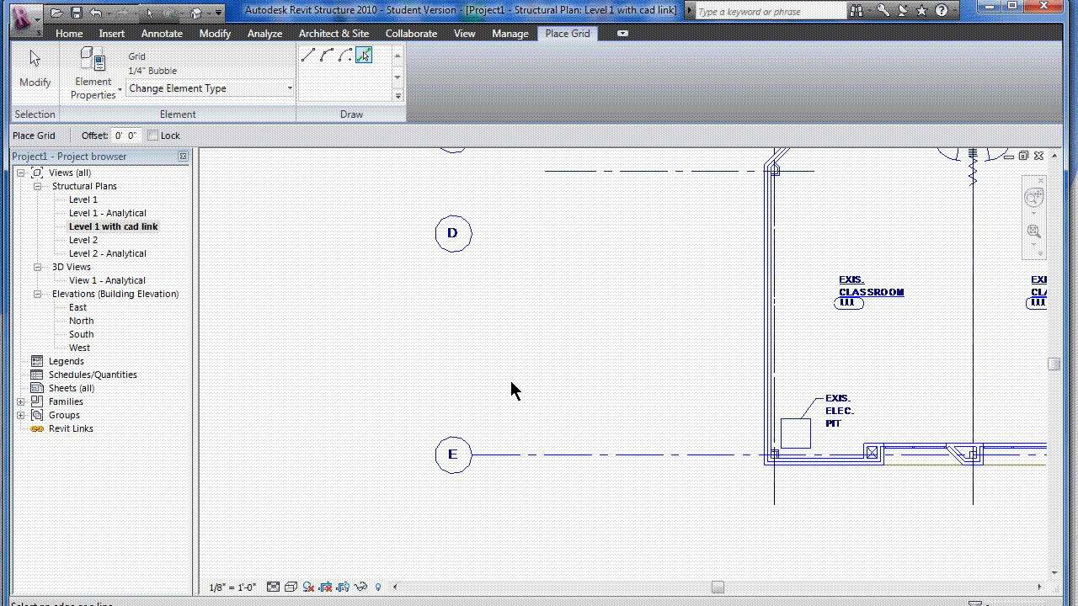
scroll(521, 167, up, 4)
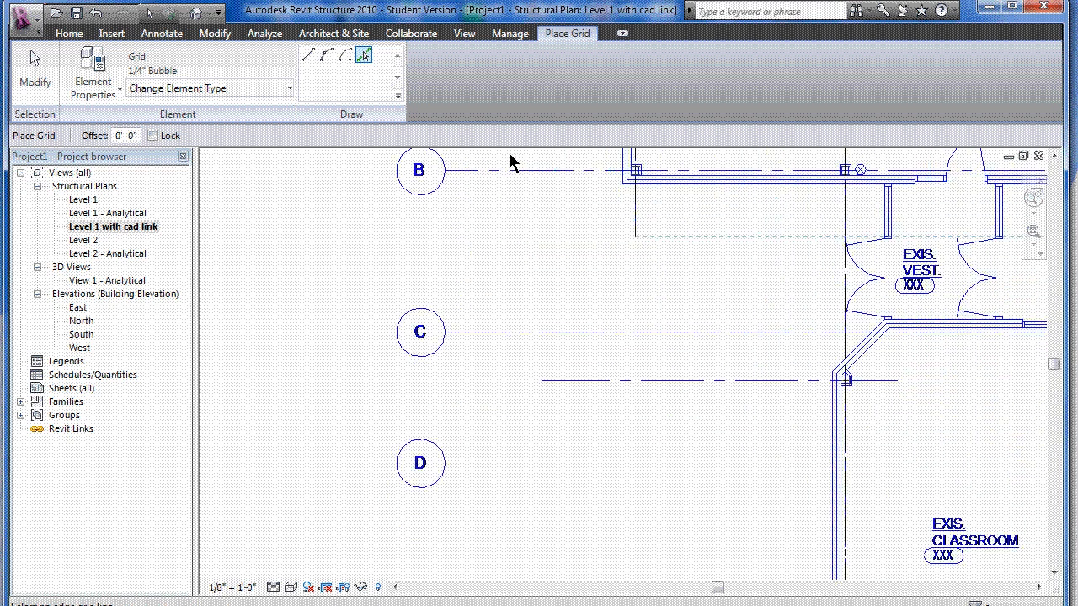
scroll(509, 154, down, 3)
scroll(509, 154, down, 2)
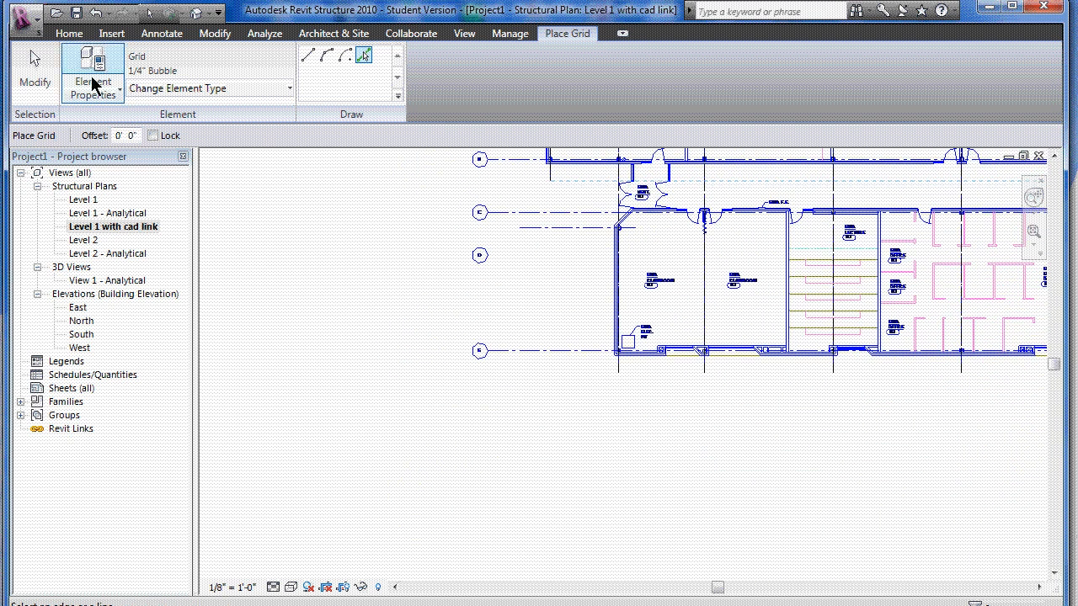
scroll(488, 206, down, 1)
scroll(524, 165, down, 2)
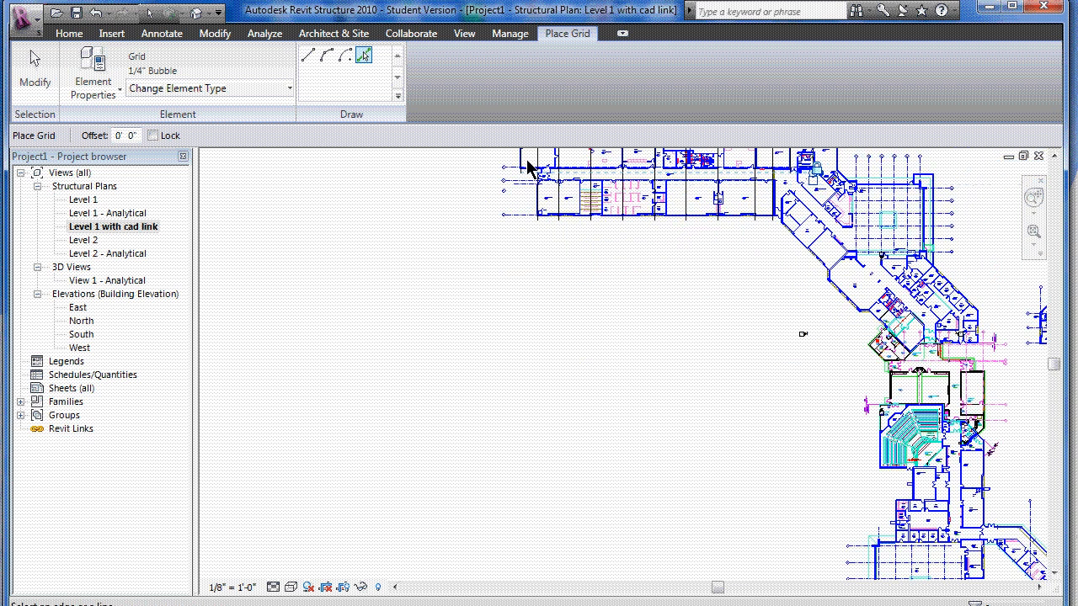
scroll(527, 141, up, 1)
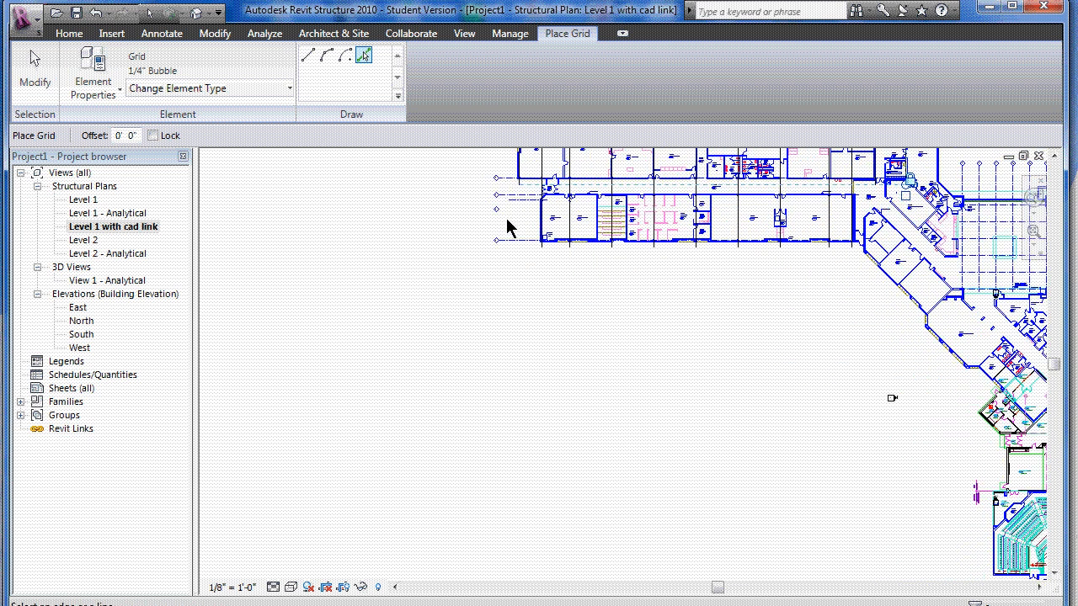
scroll(509, 216, down, 4)
scroll(510, 185, down, 1)
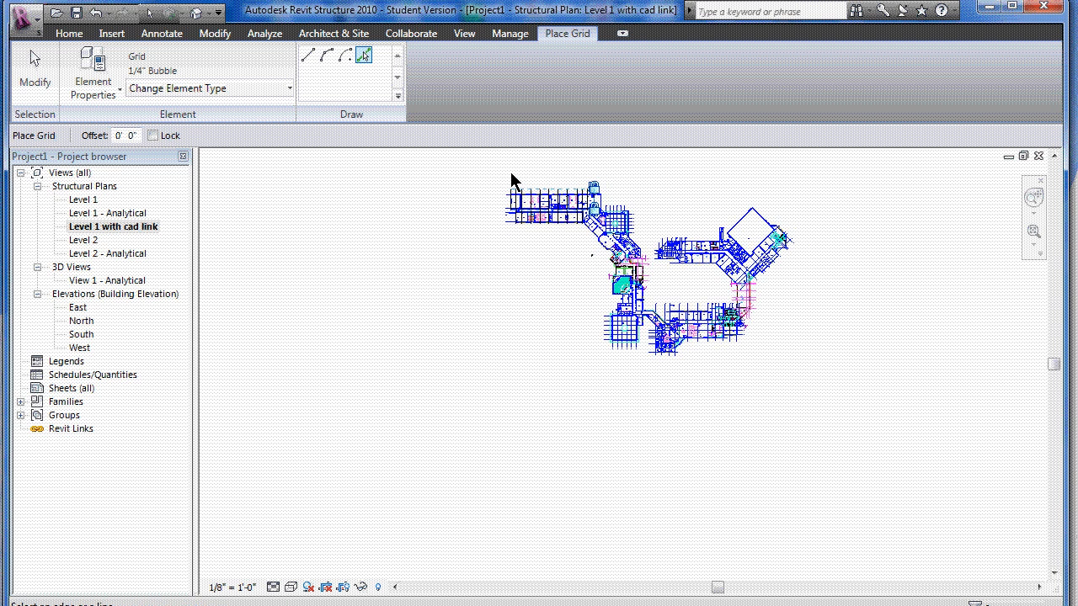
- Try to create a grid from line A at the west end of the linked drawing's north wing
scroll(517, 165, up, 4)
scroll(505, 261, up, 2)
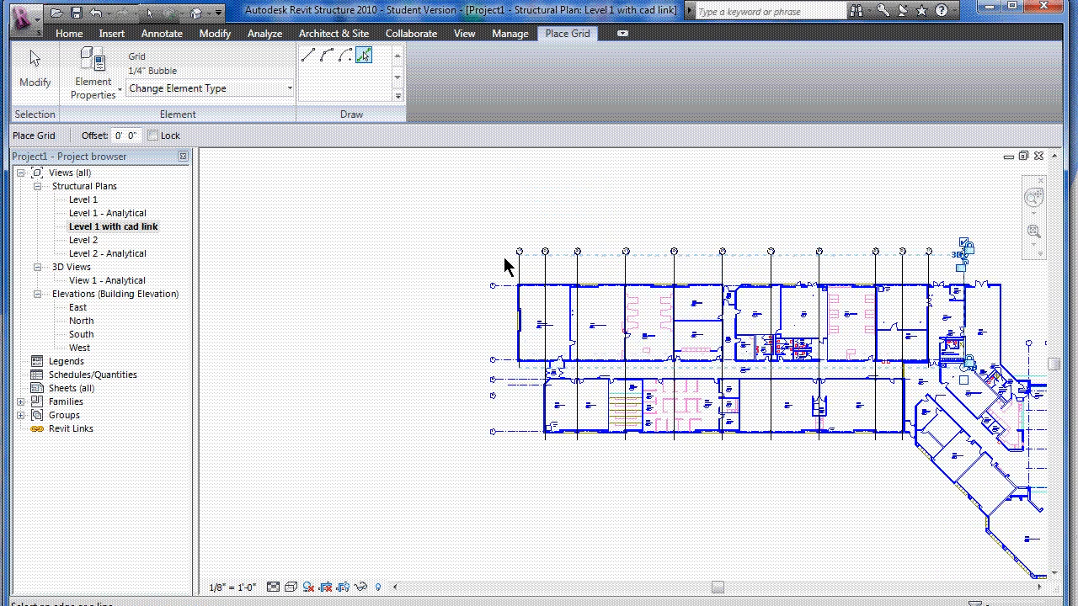
scroll(491, 278, up, 4)
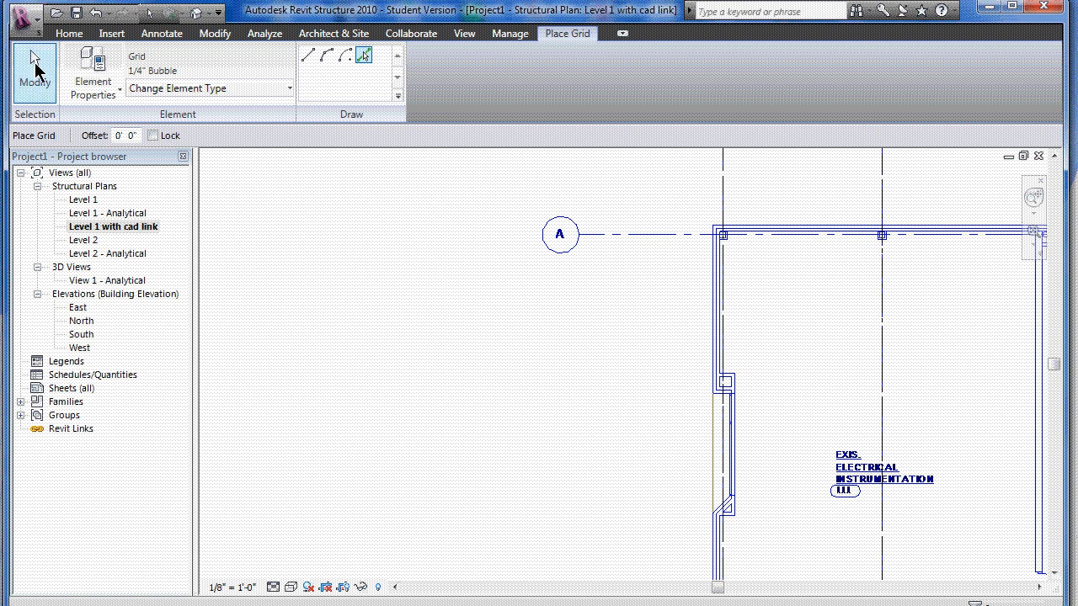
click(611, 234)
right_click(380, 175)
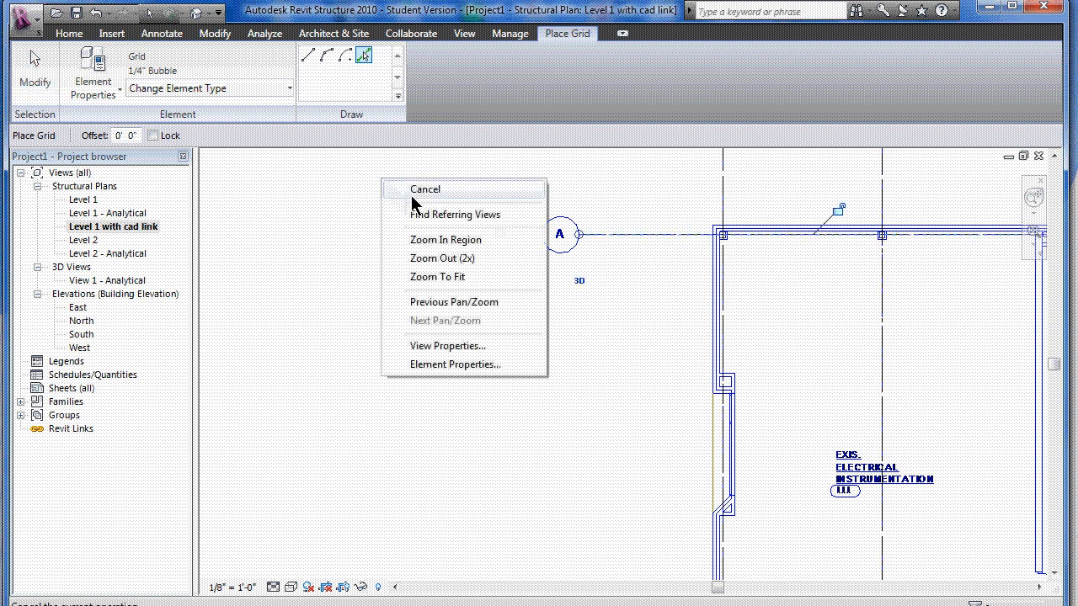
click(415, 192)
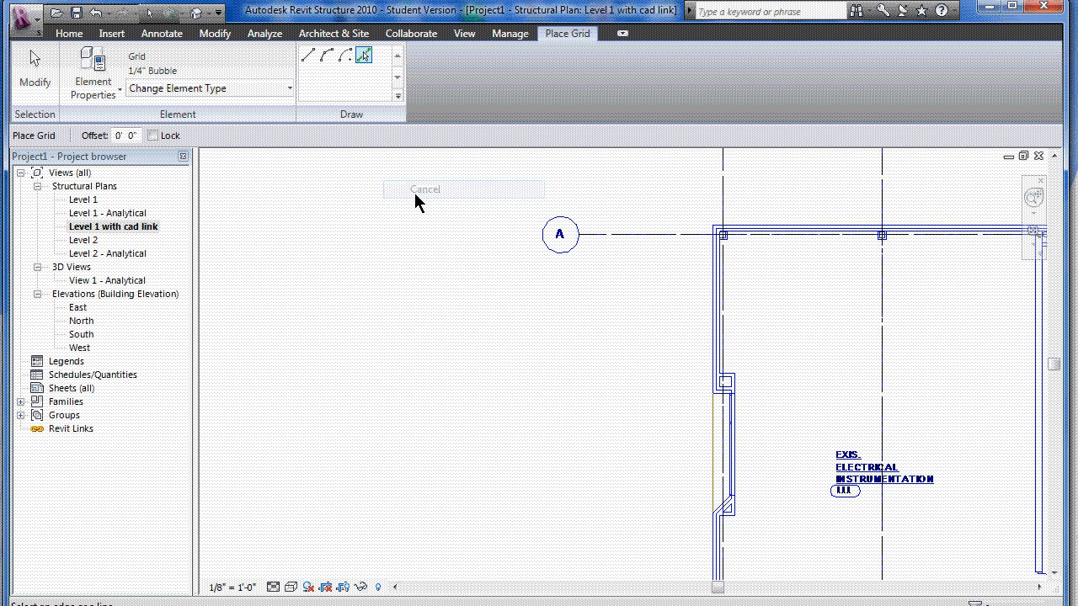
- Undo the stray grids picked on bubble A together with the grid on line A, and stop placing grids
click(574, 239)
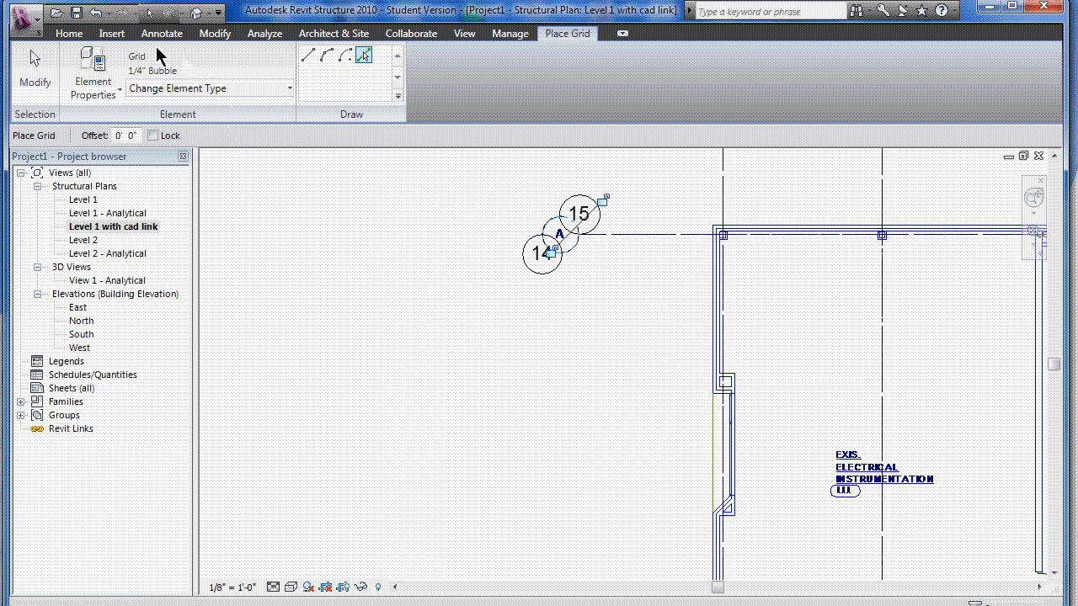
click(96, 13)
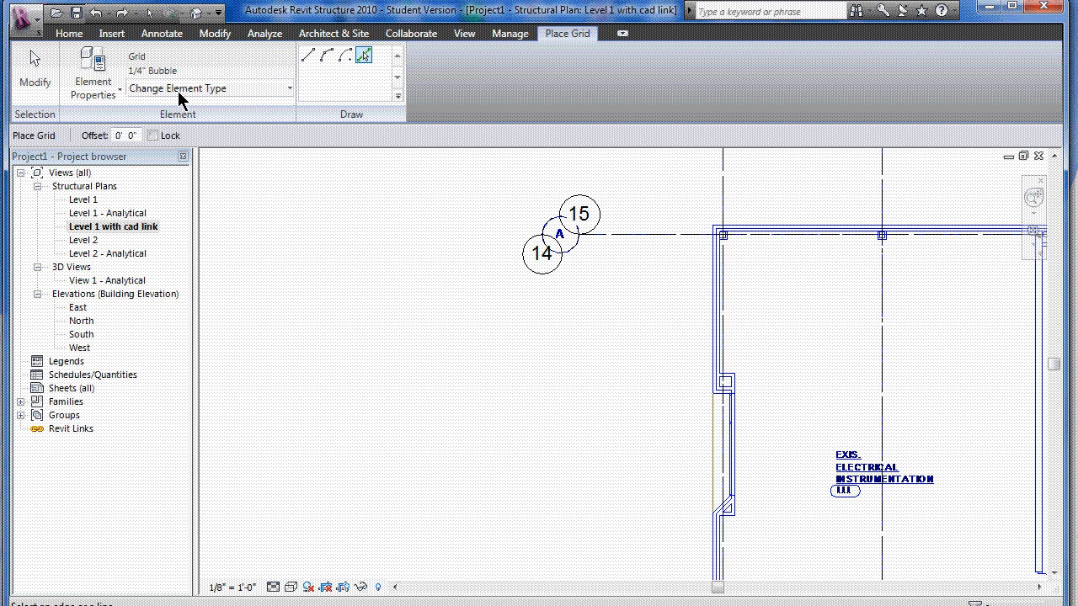
click(97, 13)
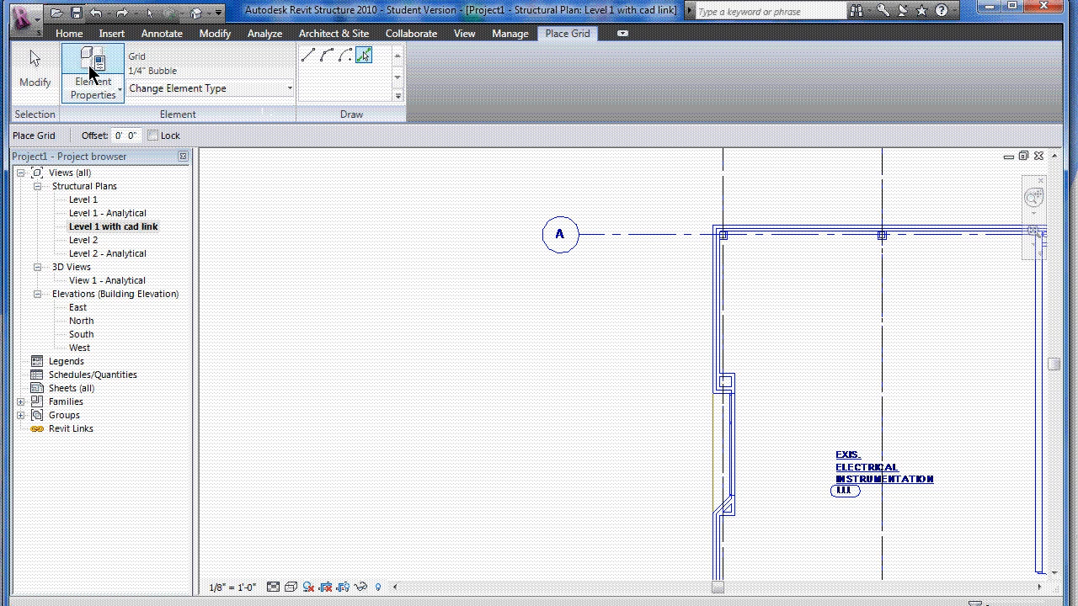
click(35, 68)
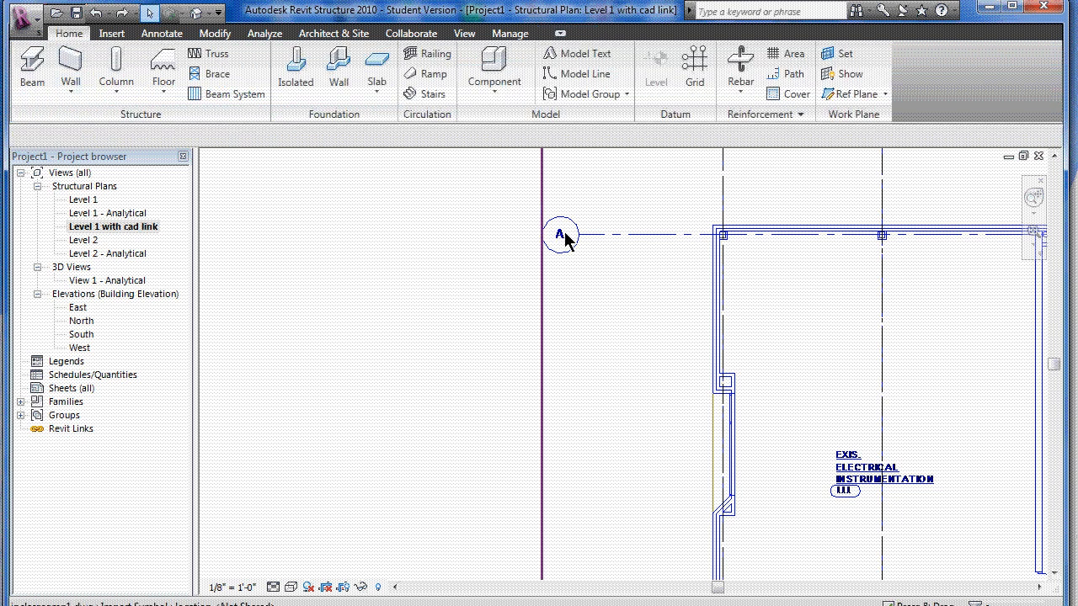
click(608, 234)
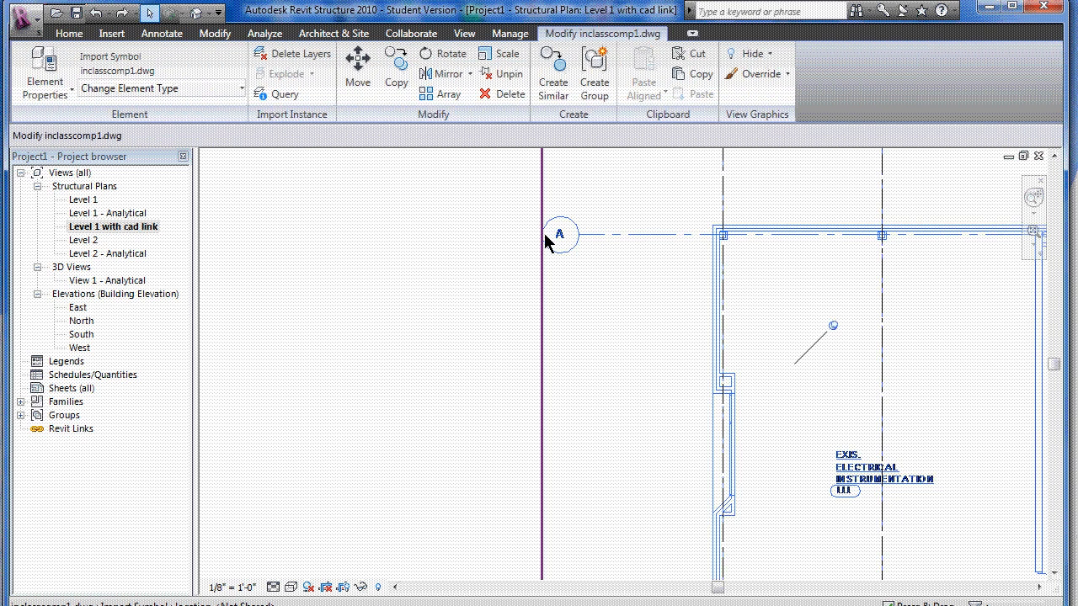
scroll(573, 235, down, 5)
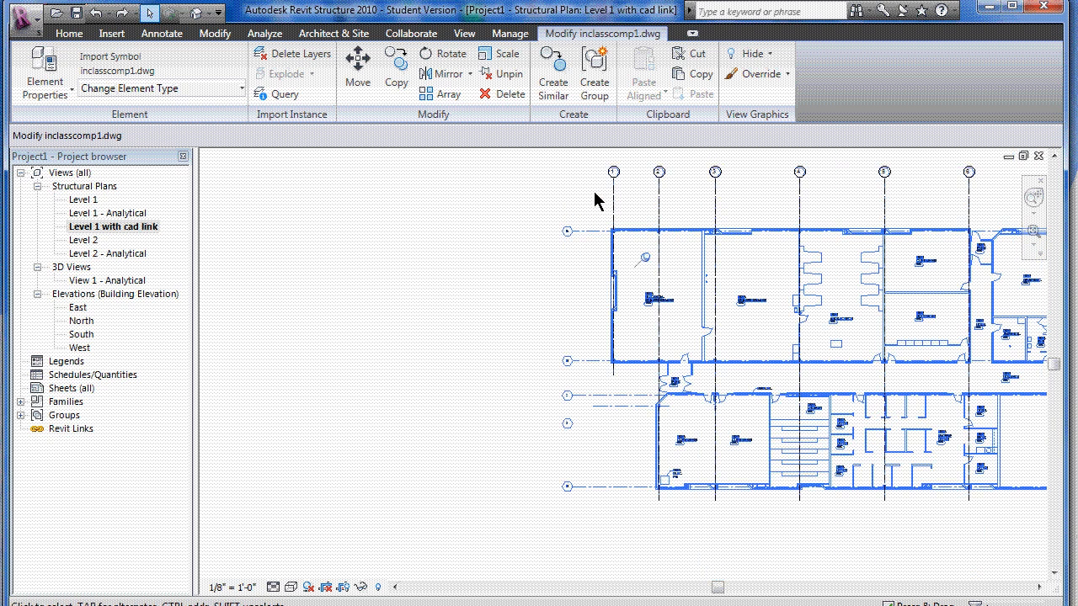
scroll(579, 230, up, 5)
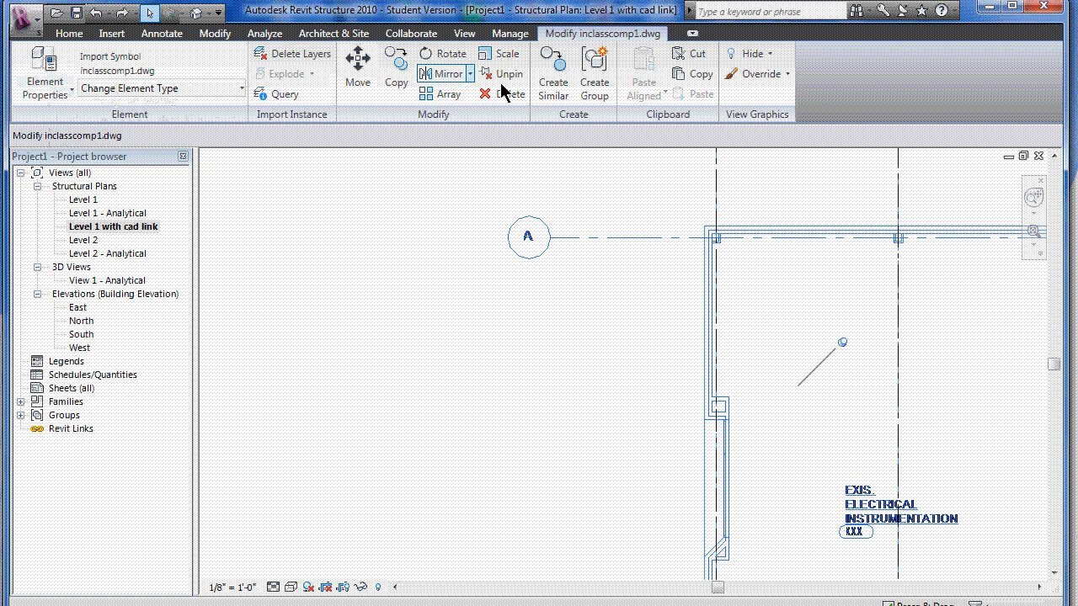
click(70, 32)
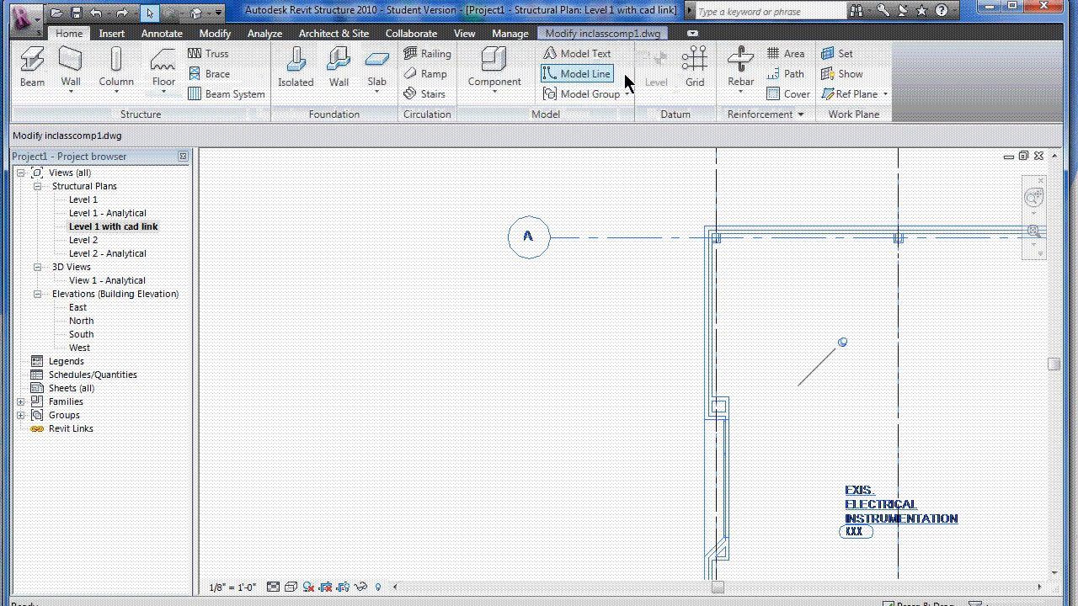
click(694, 67)
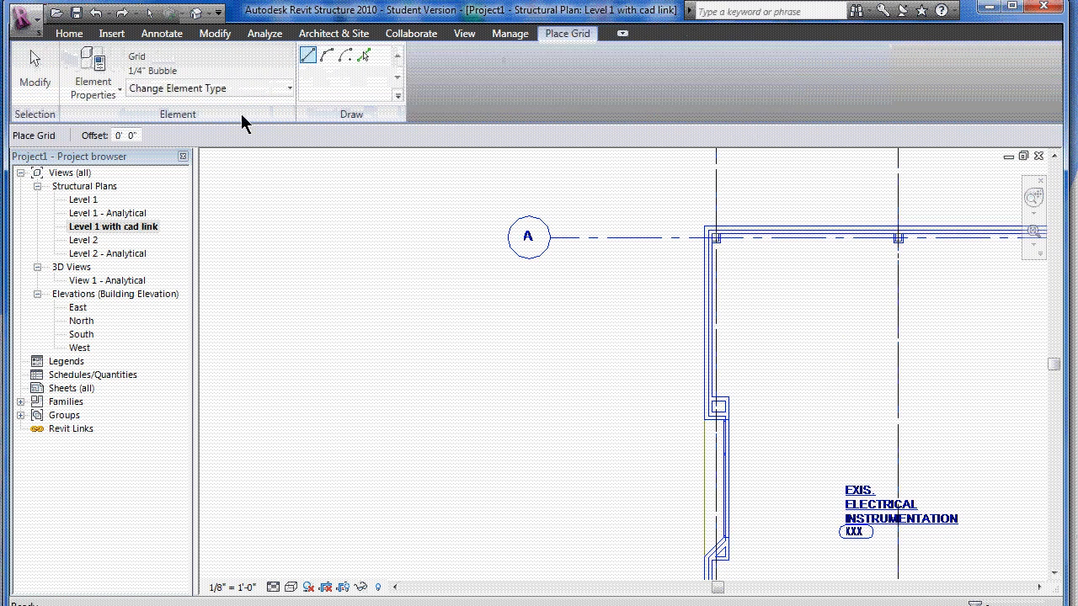
click(34, 69)
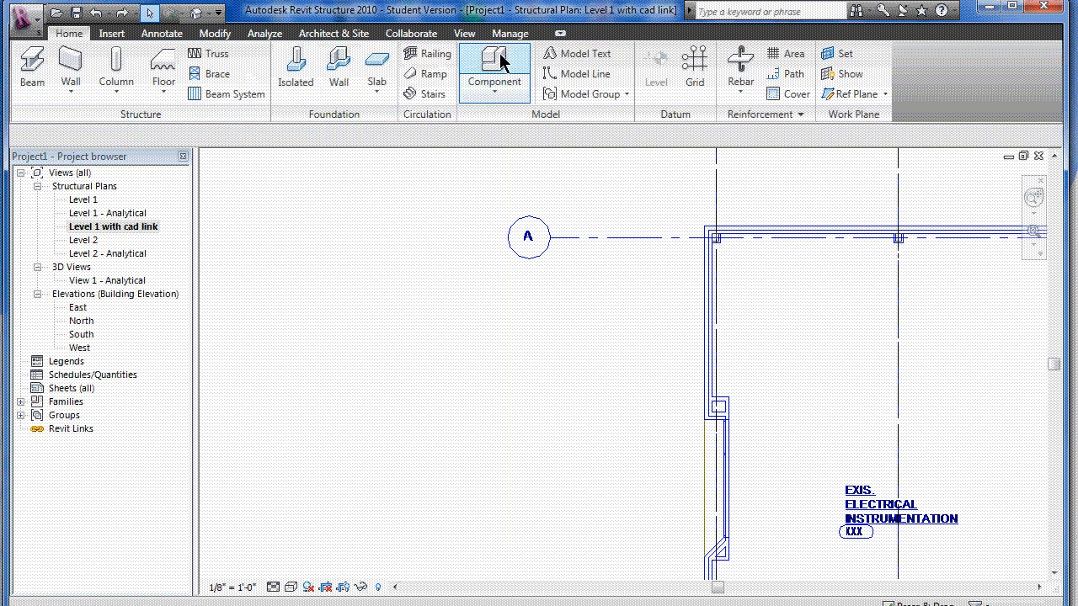
- Create a grid with Pick Lines from line A at the linked drawing's north wing
click(696, 70)
click(368, 54)
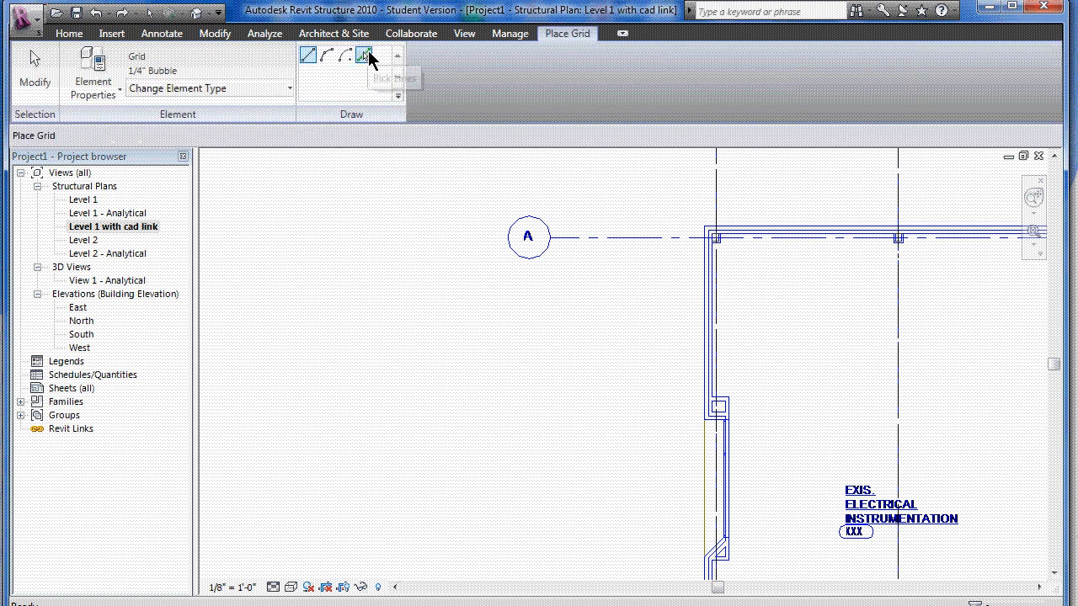
click(575, 240)
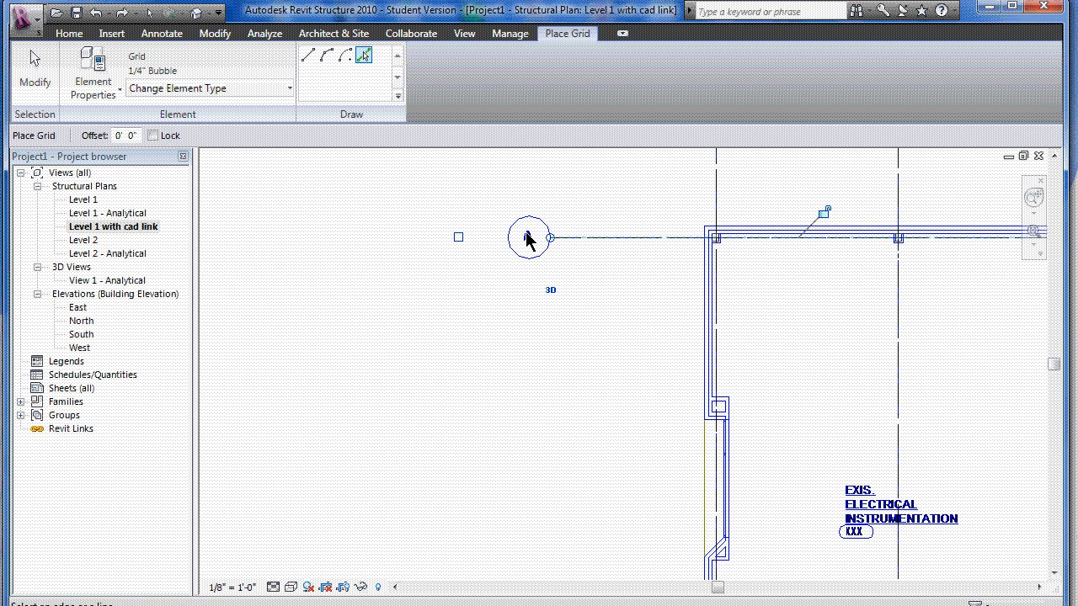
right_click(383, 181)
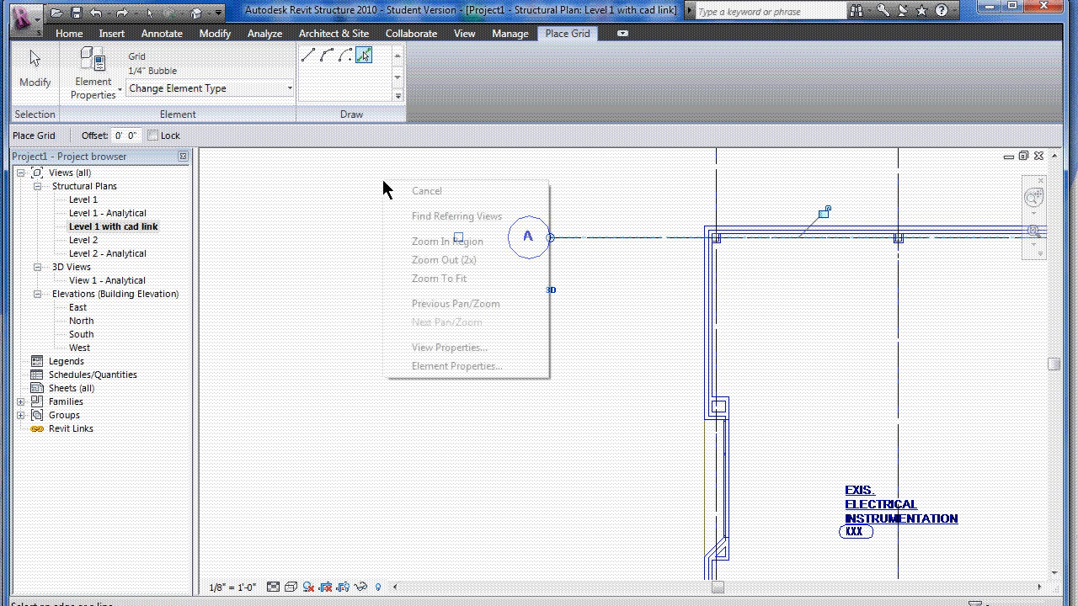
click(404, 190)
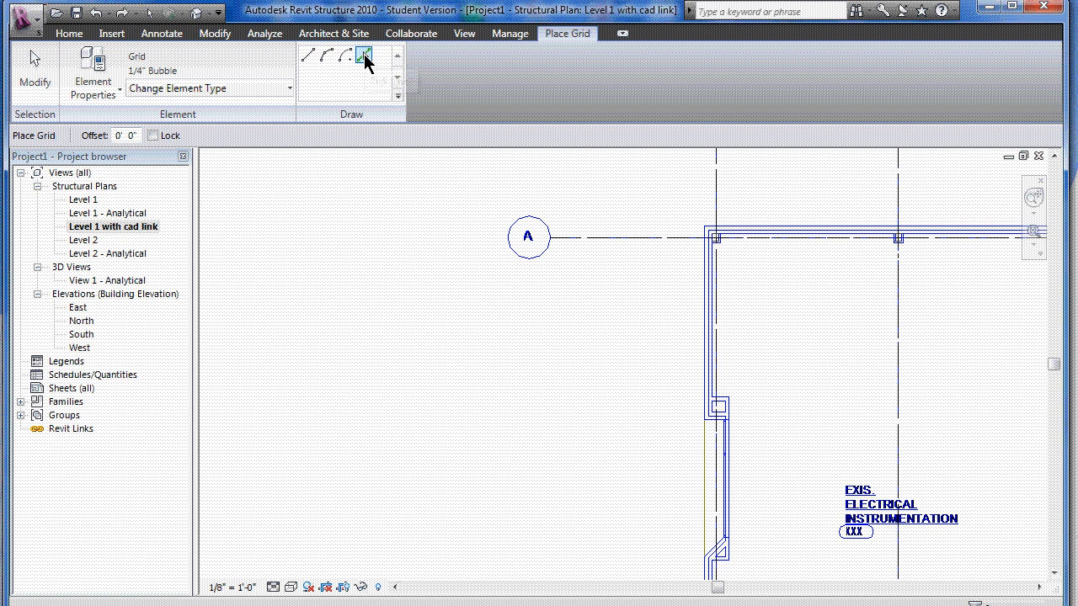
- Check the instance properties of the grid type being placed
click(283, 89)
click(88, 68)
click(95, 65)
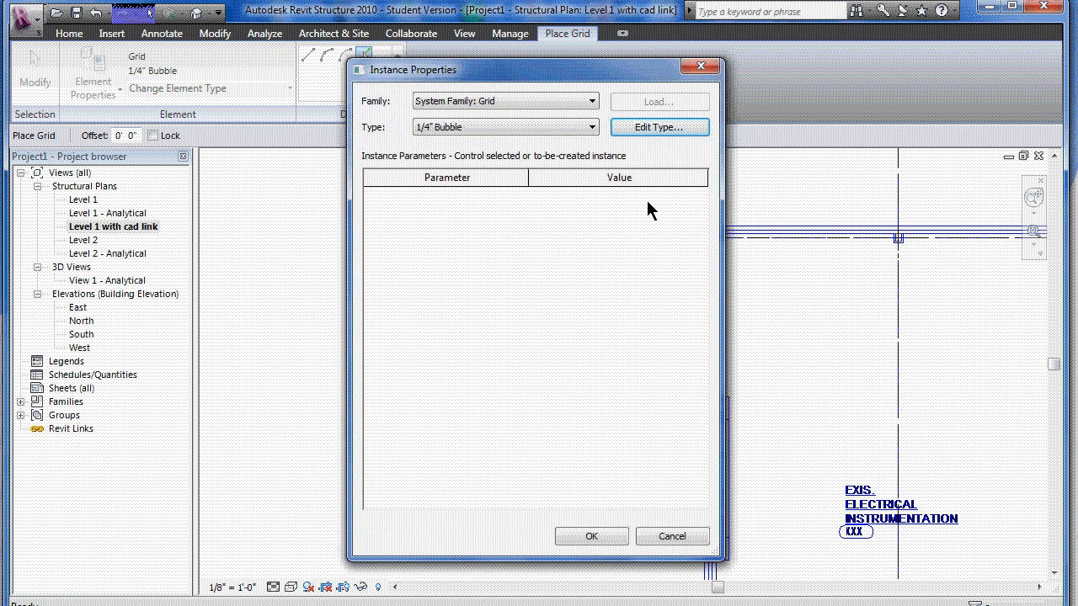
click(590, 536)
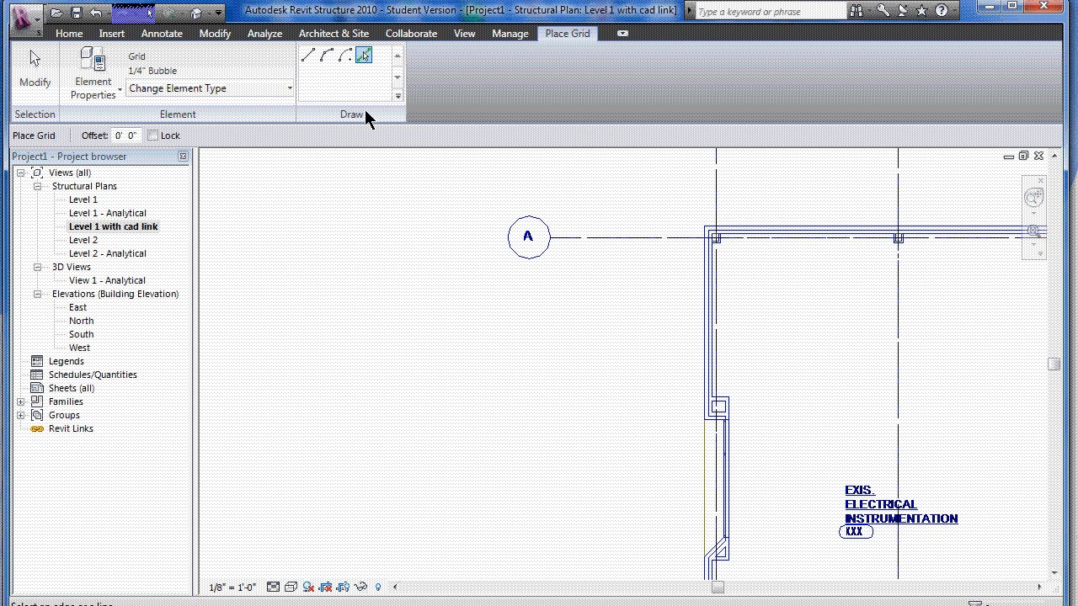
- Pick line A of the linked drawing again as a grid and create another grid from line B
click(591, 237)
scroll(513, 312, down, 4)
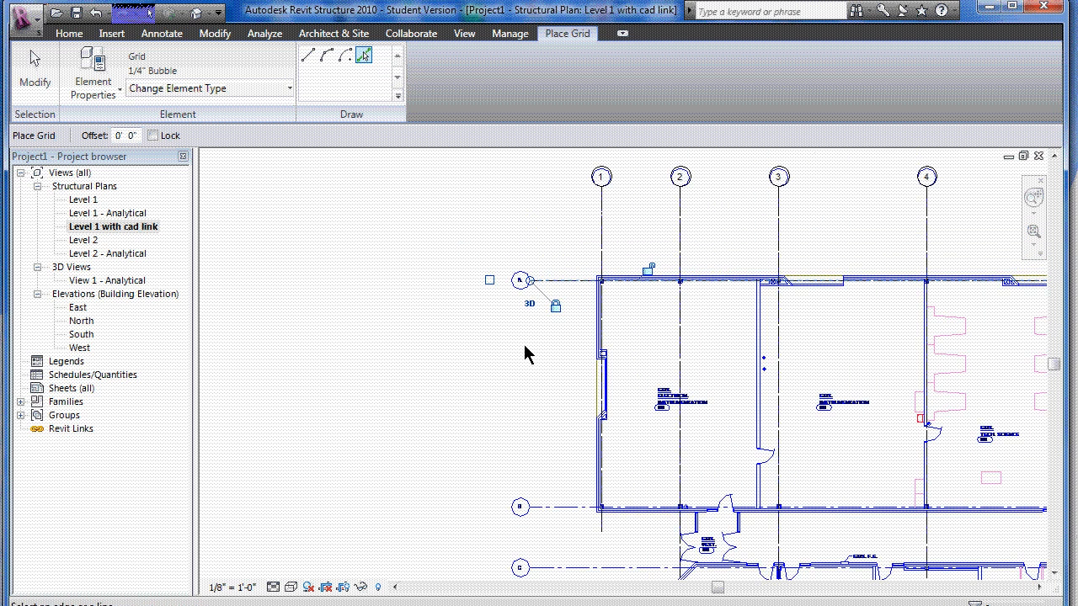
click(554, 509)
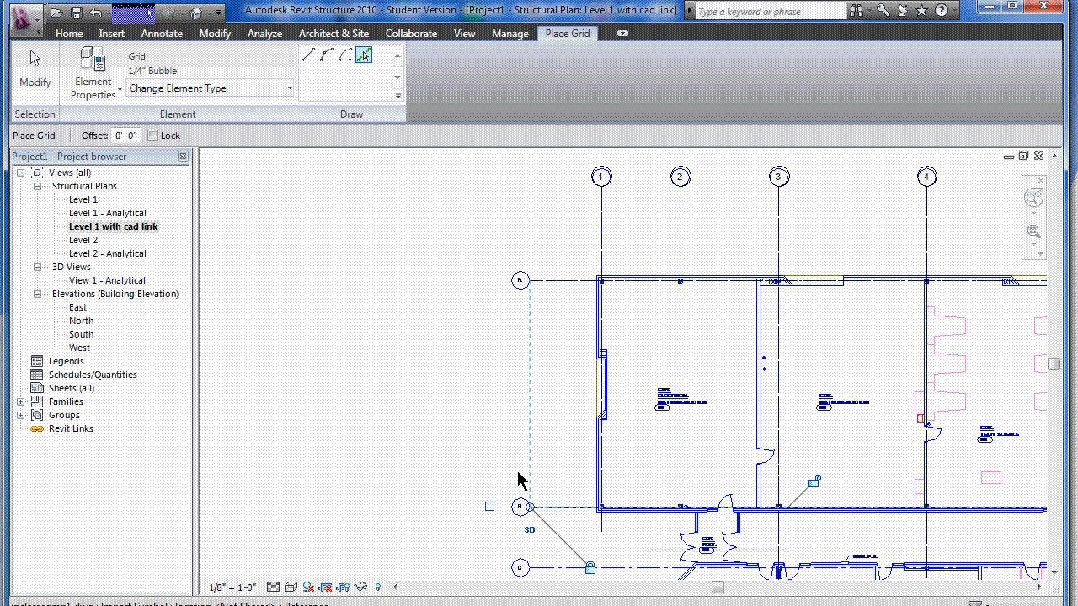
right_click(320, 264)
click(354, 276)
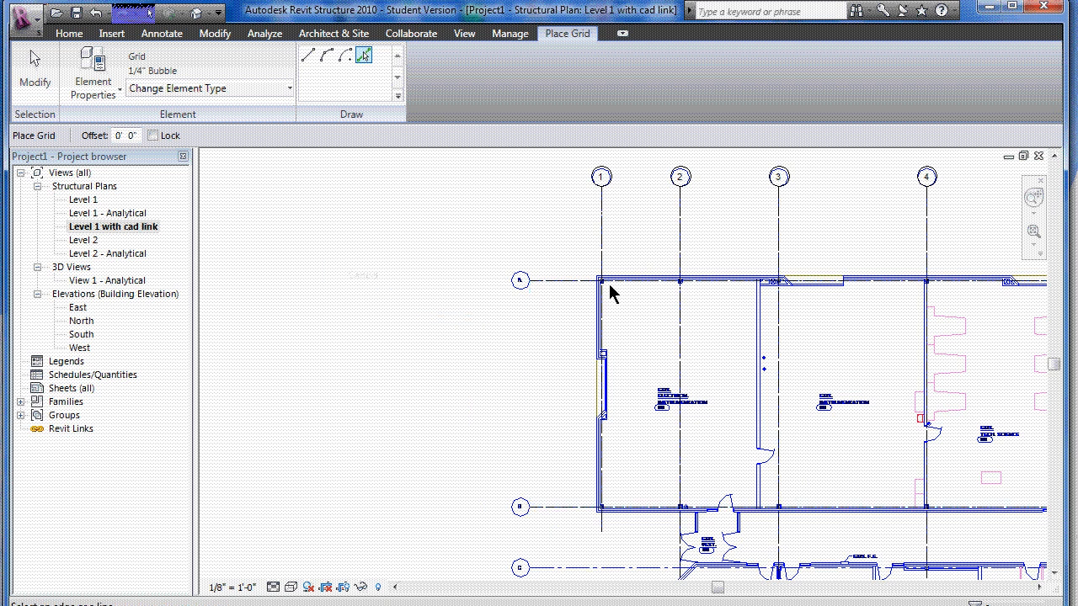
click(34, 73)
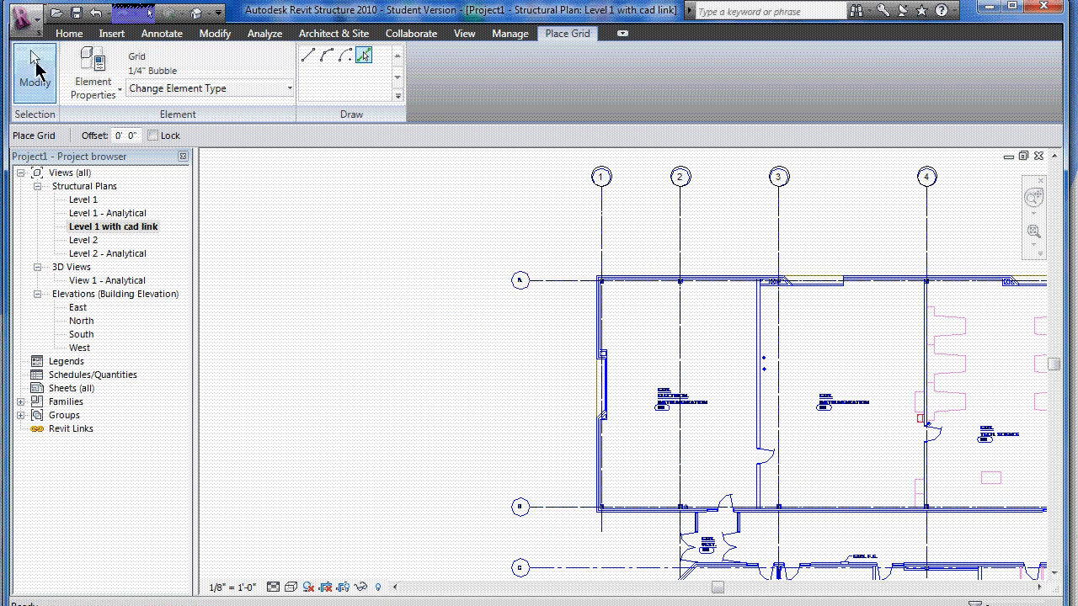
- Rename the grid on line A as A in its instance properties
click(538, 280)
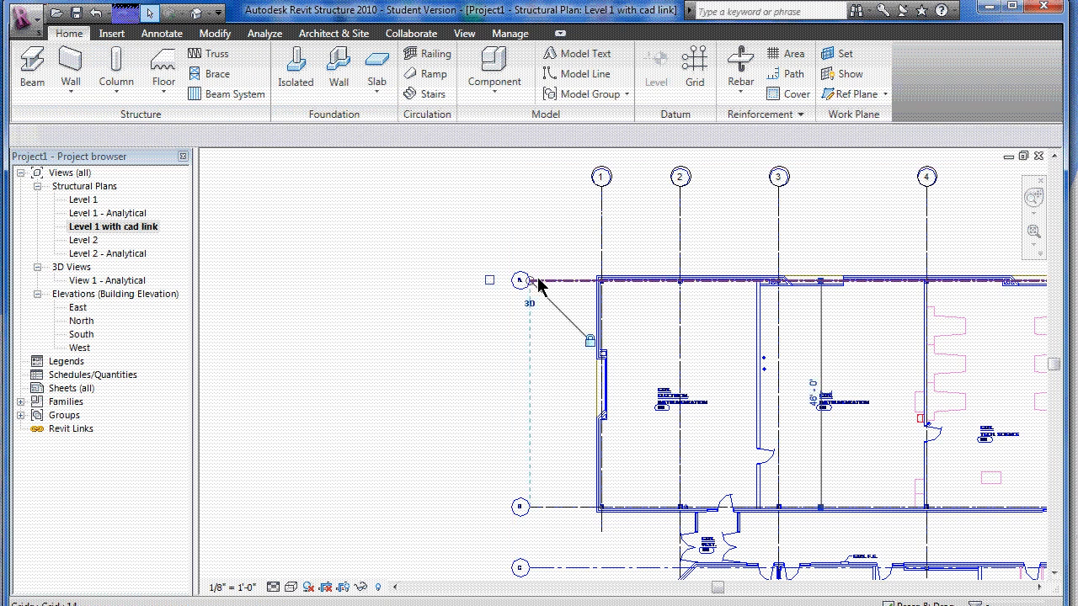
click(48, 78)
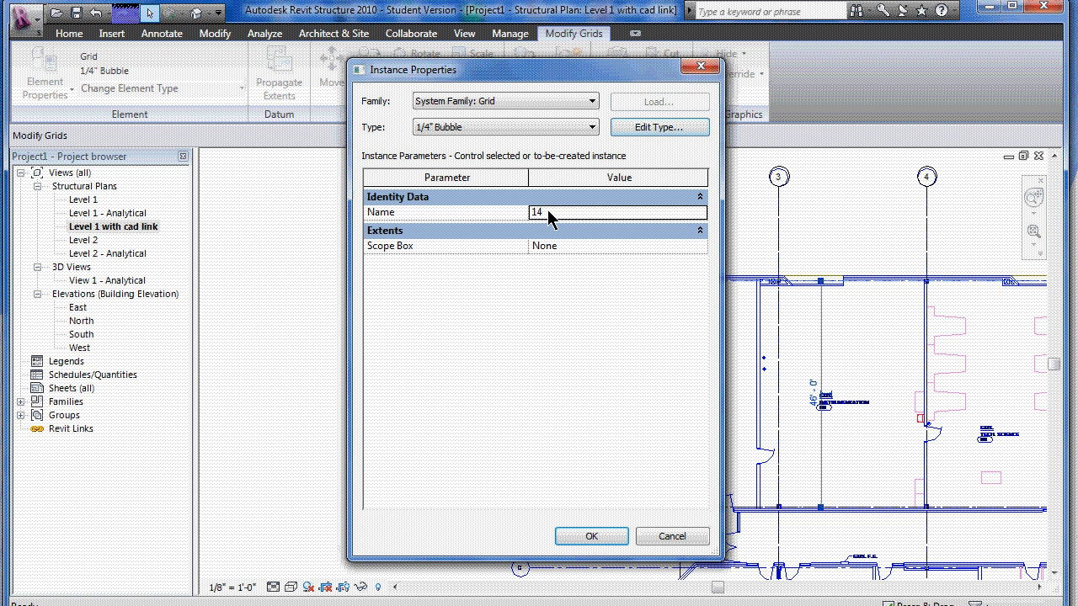
double_click(545, 213)
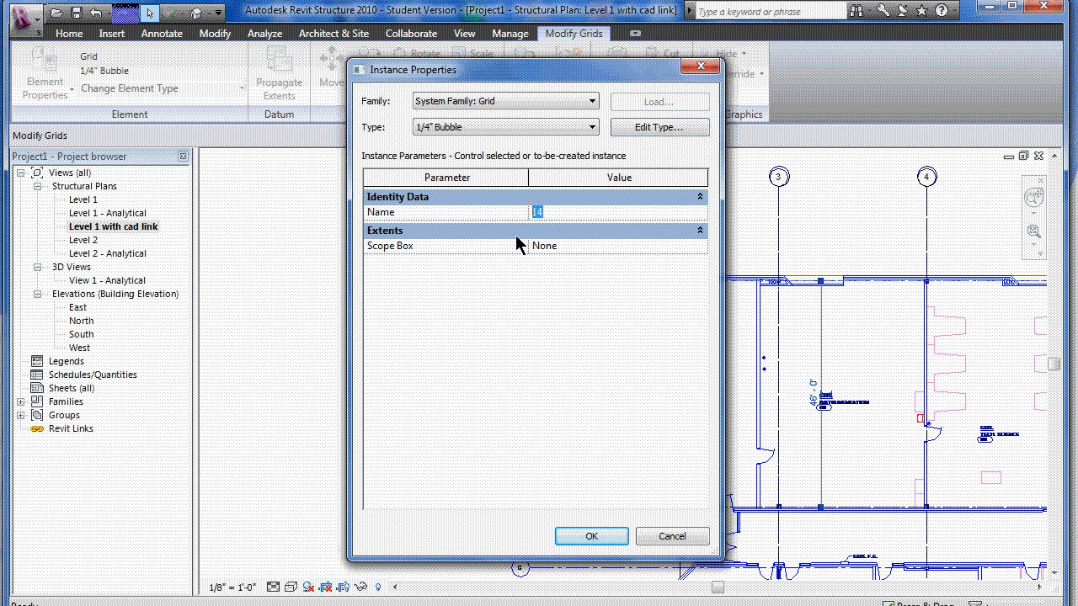
text(A)
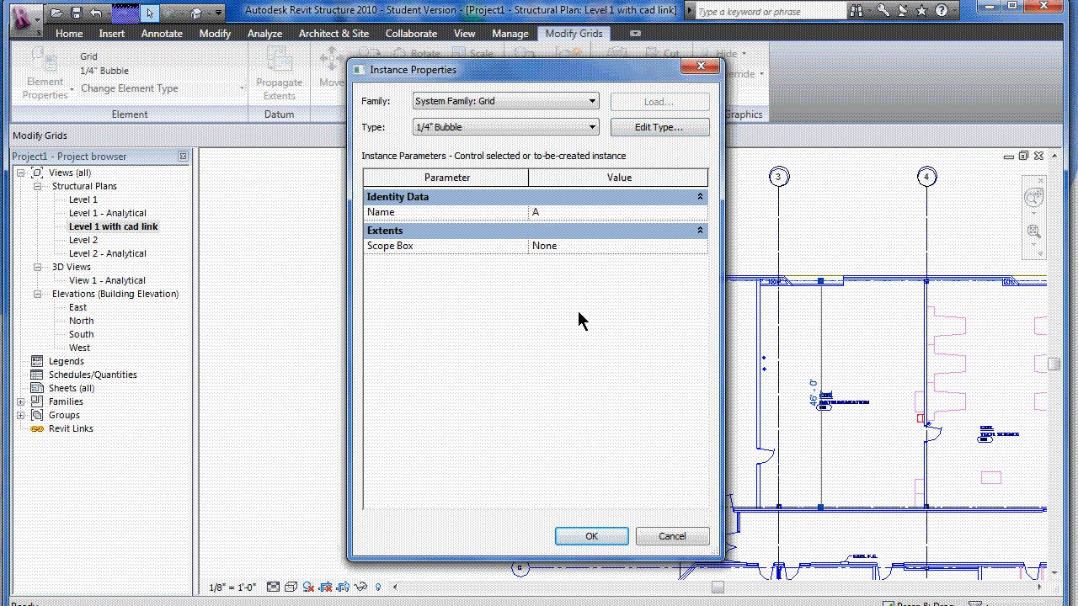
click(592, 536)
- Rename the grid on line B as B in its instance properties
click(562, 508)
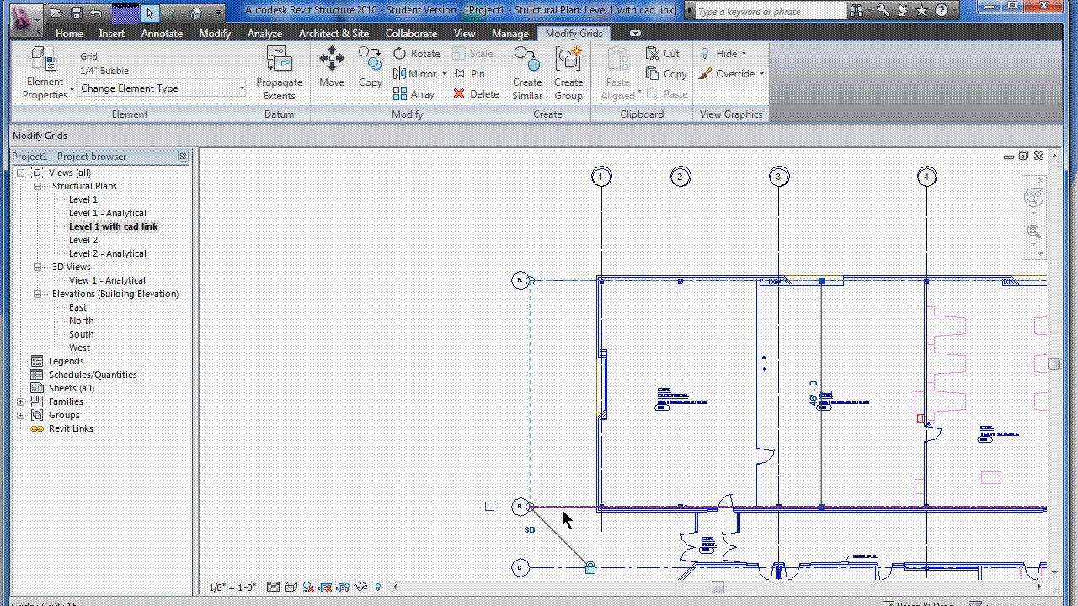
click(50, 90)
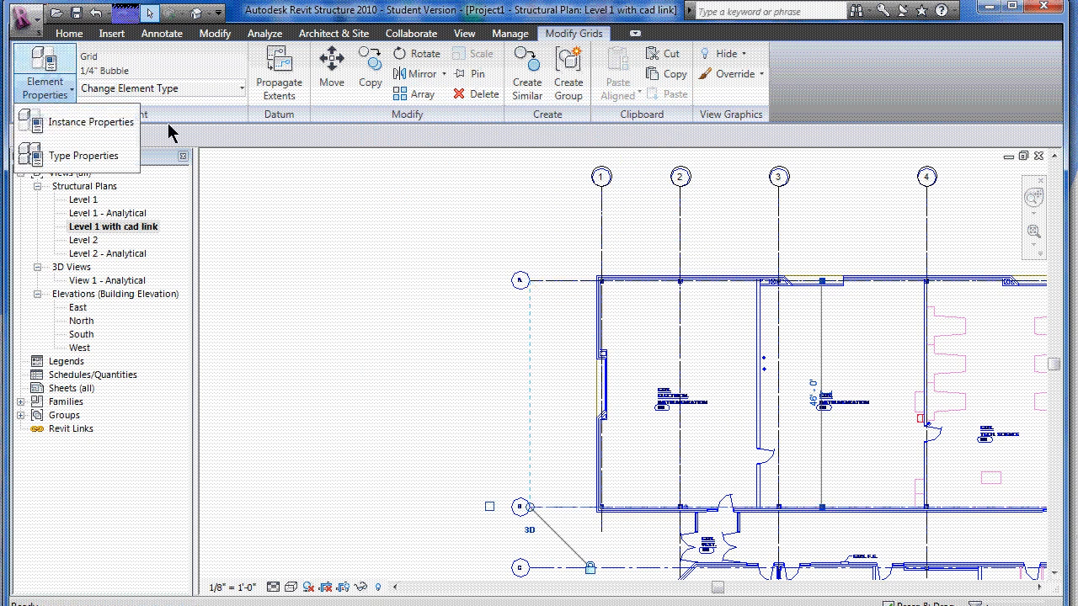
click(52, 64)
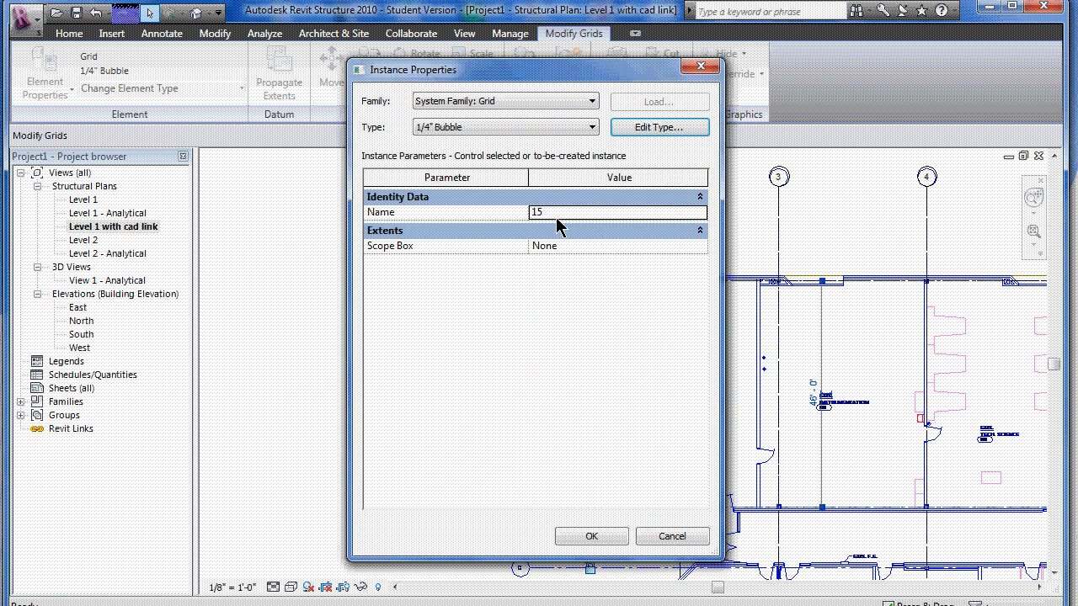
double_click(559, 219)
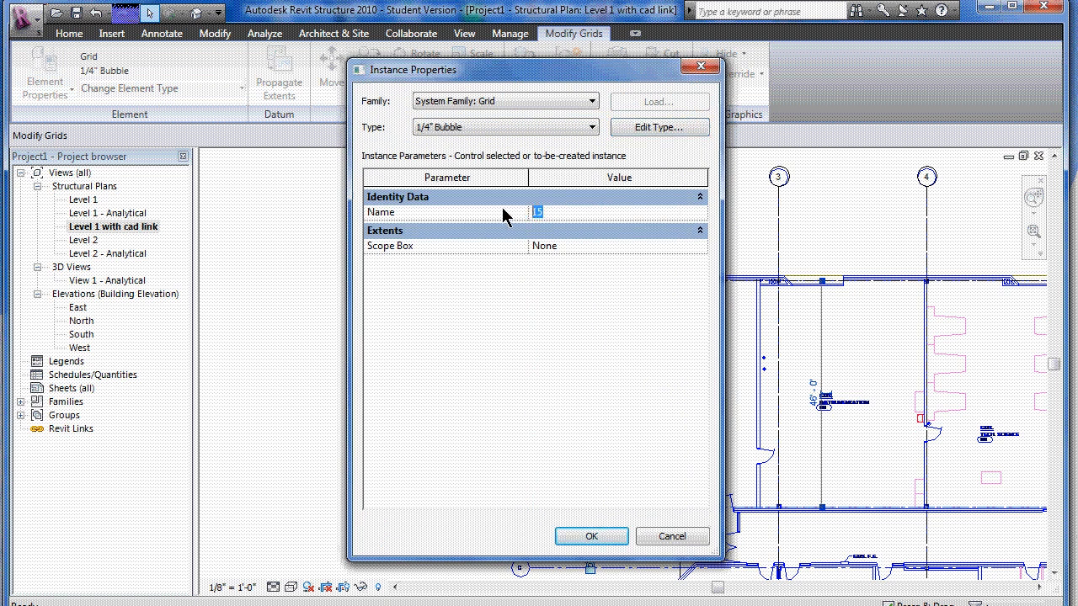
click(591, 537)
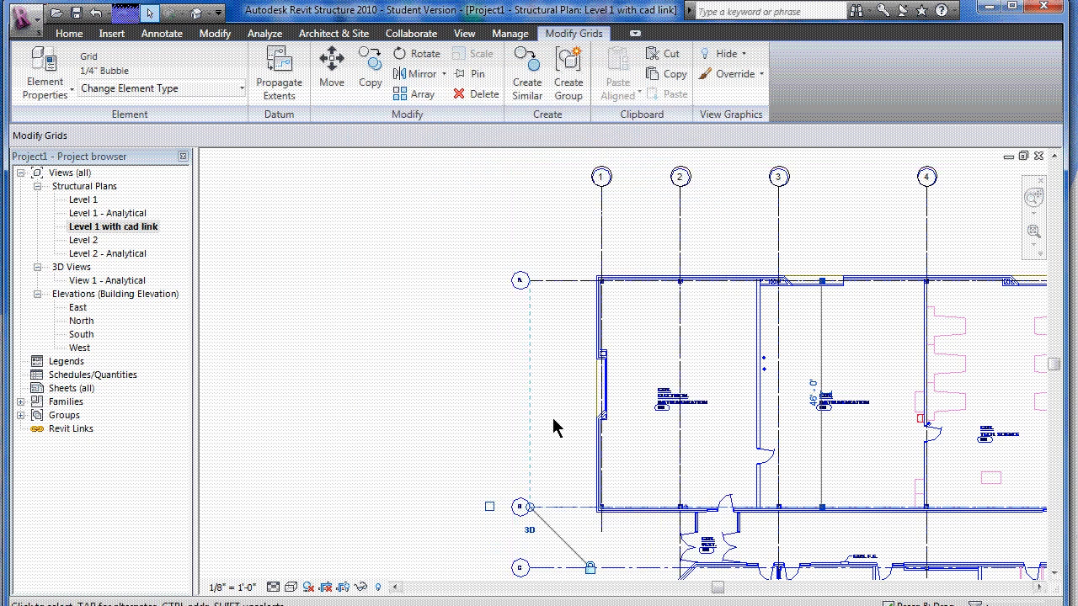
- Check the instance properties of the grid on line B
scroll(555, 471, down, 5)
scroll(558, 506, up, 10)
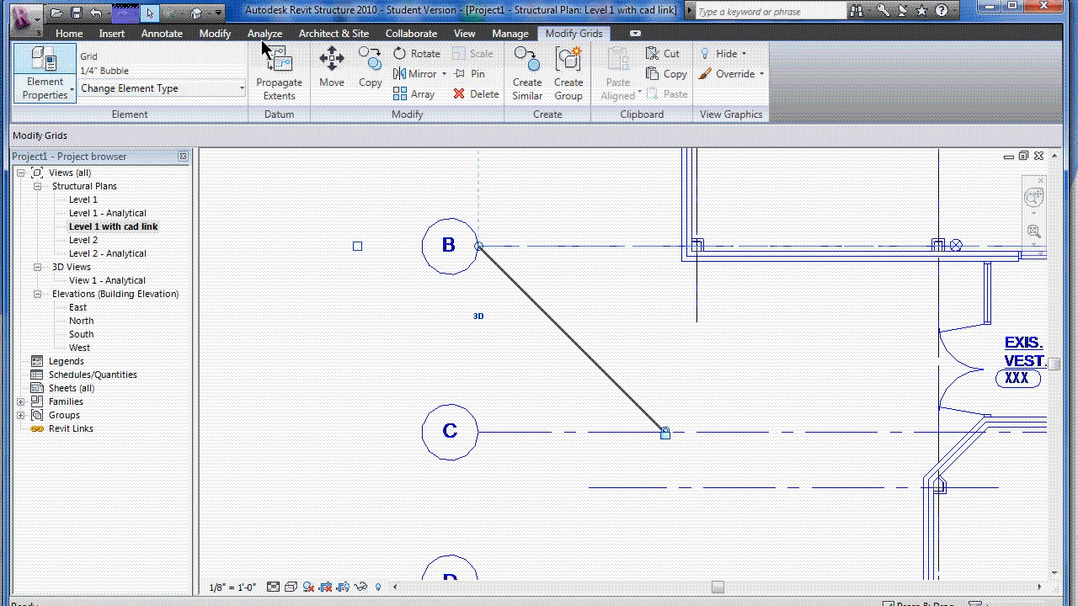
click(42, 62)
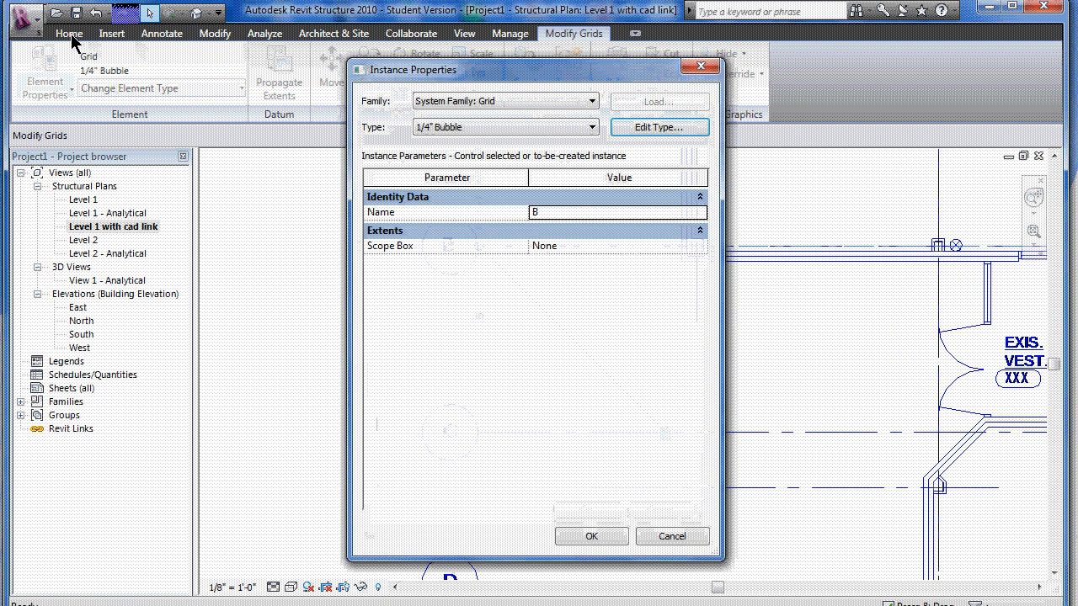
click(606, 543)
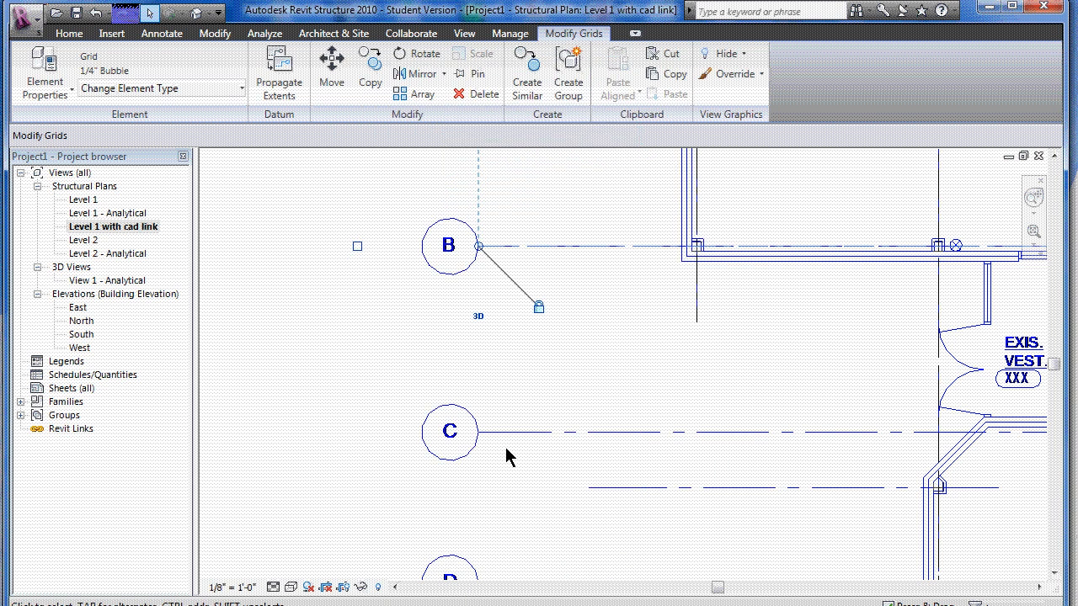
- Create a grid by picking line C of the linked drawing
click(69, 33)
click(695, 71)
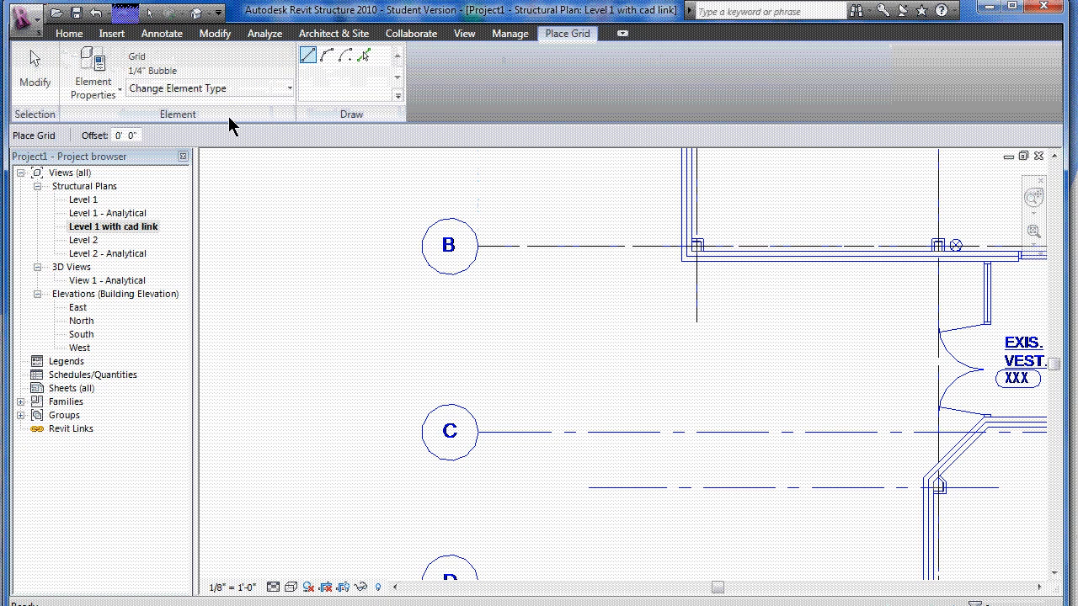
click(366, 56)
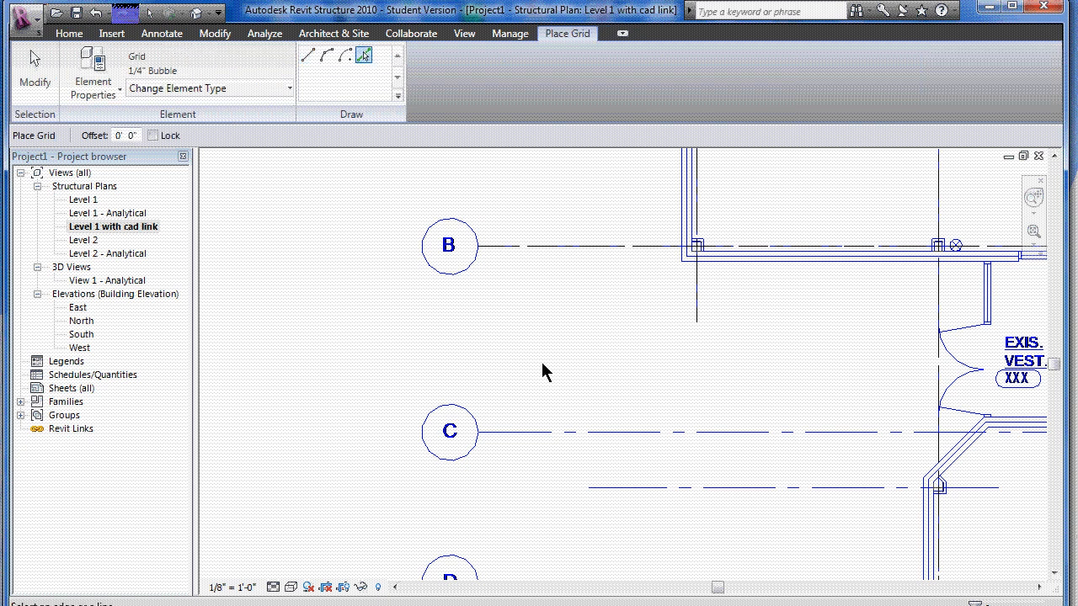
click(535, 435)
scroll(531, 457, down, 2)
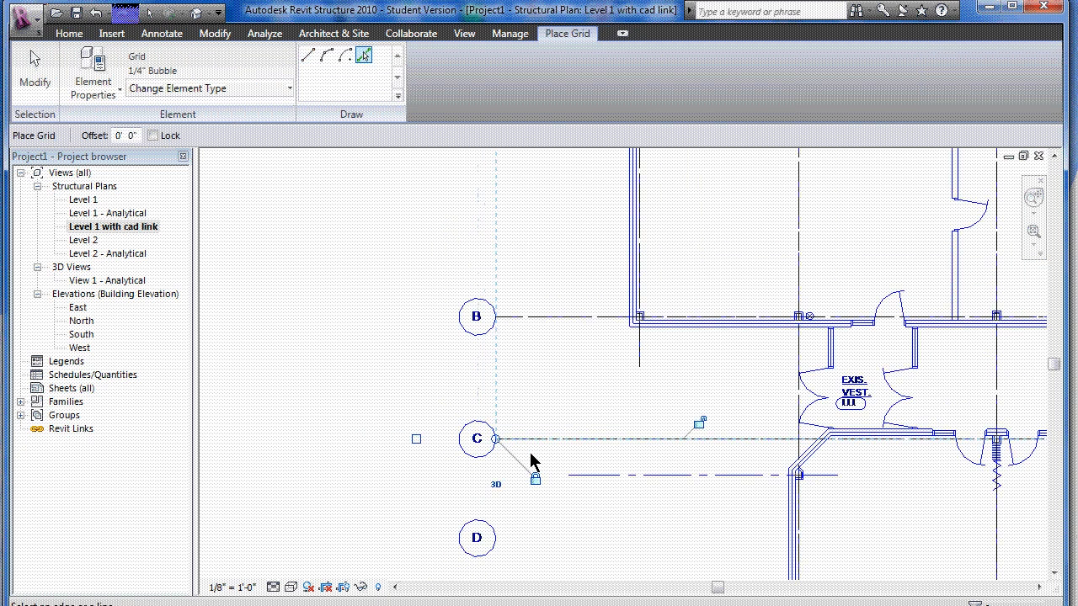
- Create a grid by picking the short horizontal line between bubbles C and D of the linked drawing
scroll(531, 458, down, 2)
scroll(564, 543, up, 1)
scroll(558, 538, down, 2)
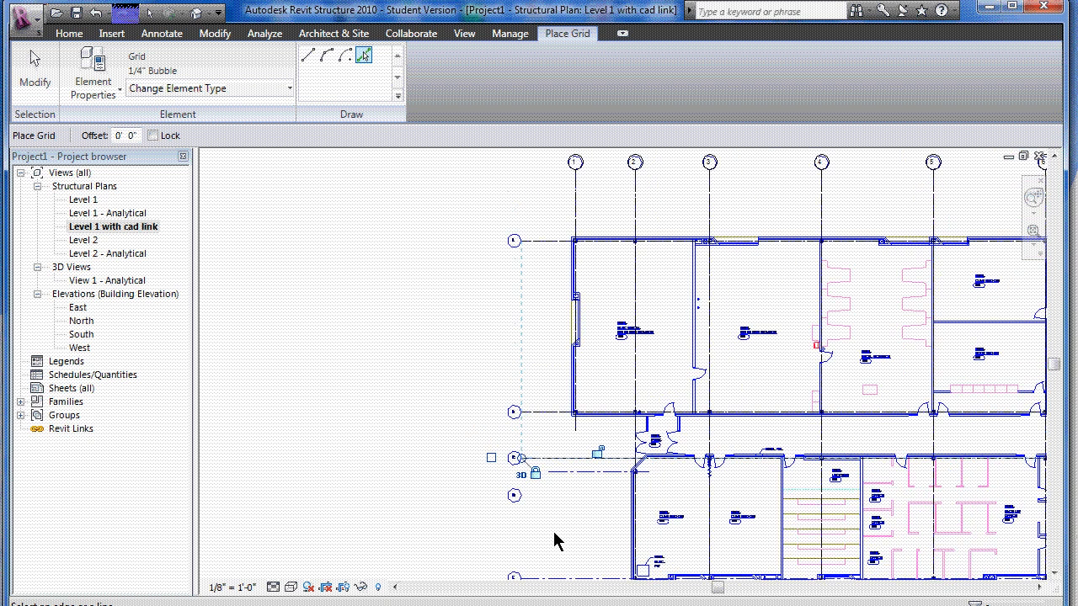
scroll(560, 489, up, 3)
scroll(580, 467, up, 1)
scroll(581, 466, up, 1)
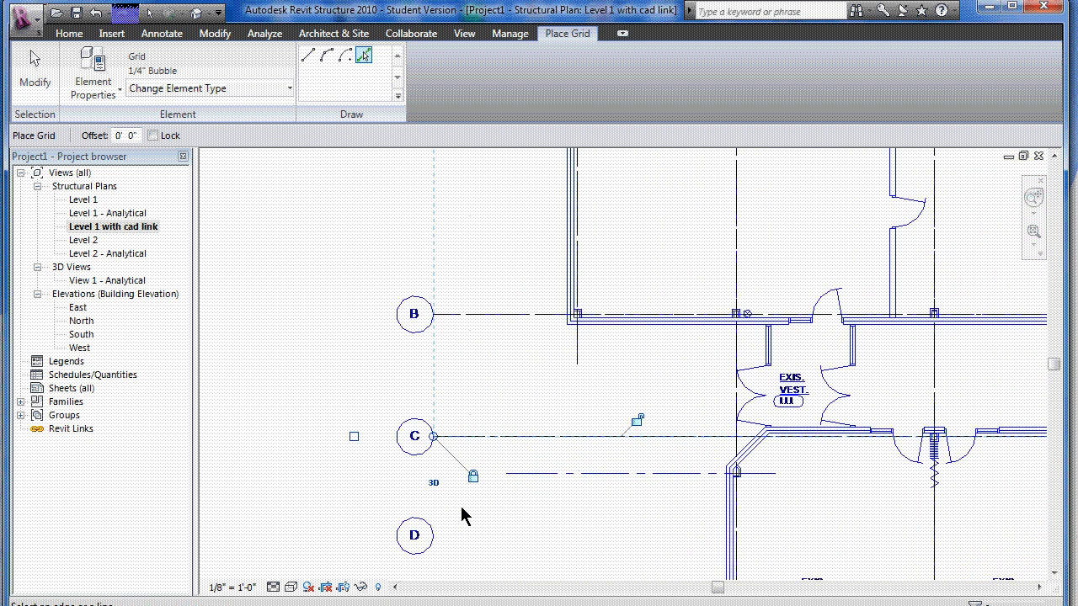
click(530, 472)
scroll(527, 511, down, 5)
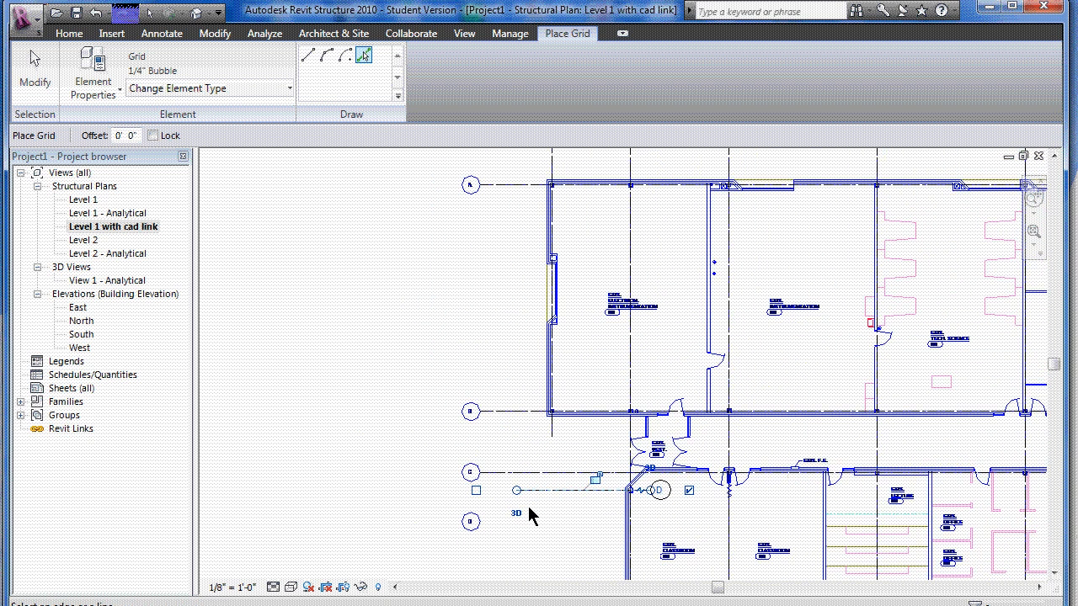
key(alt+Tab)
key(alt+Tab)
key(alt+Tab)
key(alt+Tab)
key(alt+Tab)
key(alt+Tab)
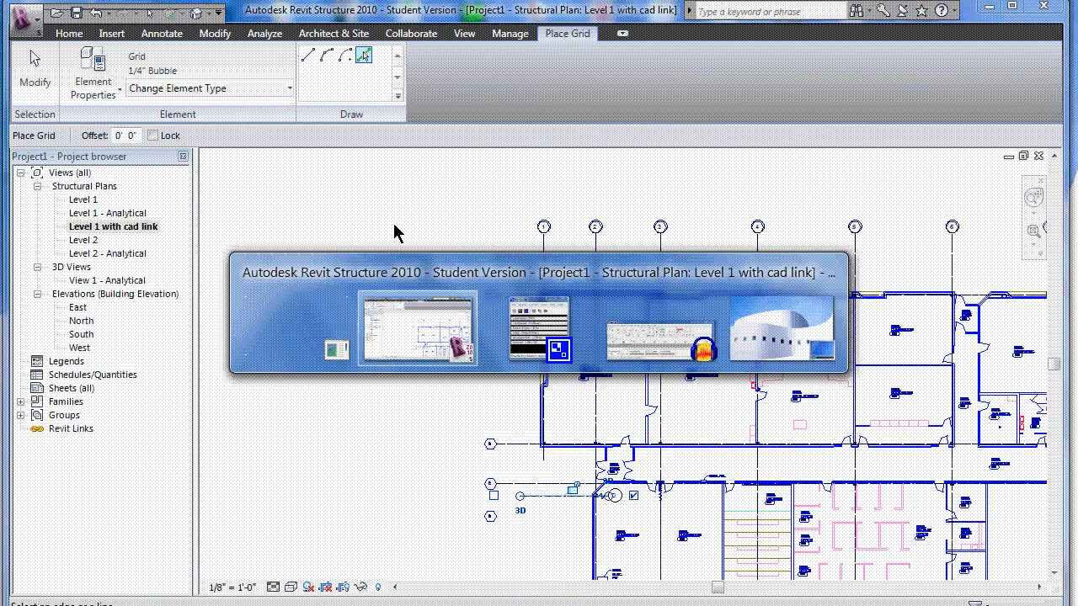
click(417, 326)
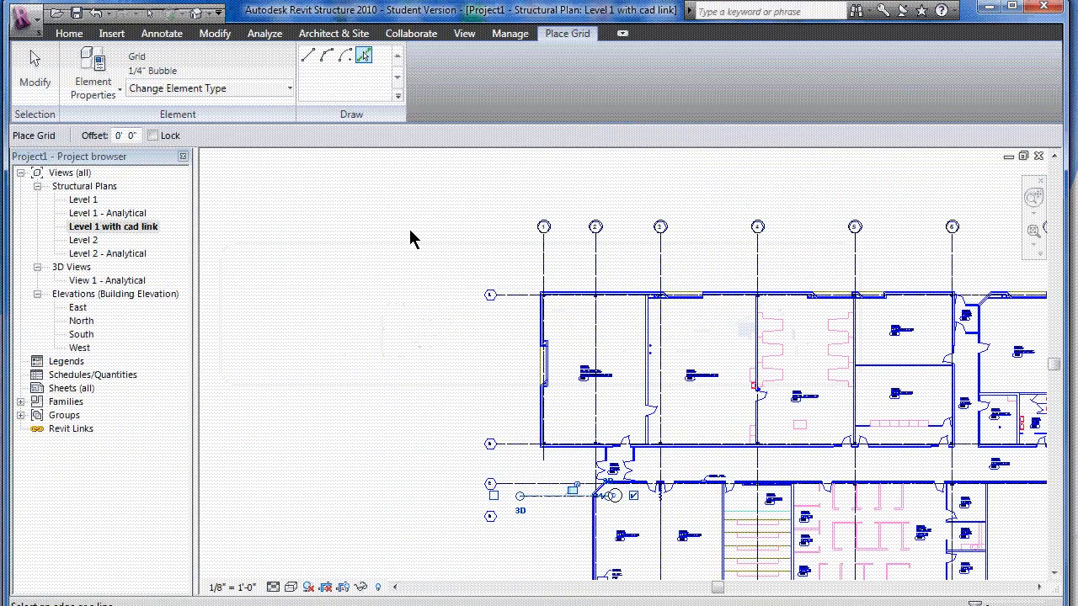
- Create a grid by picking line E of the linked drawing and deselect it
scroll(532, 459, down, 2)
scroll(519, 532, up, 8)
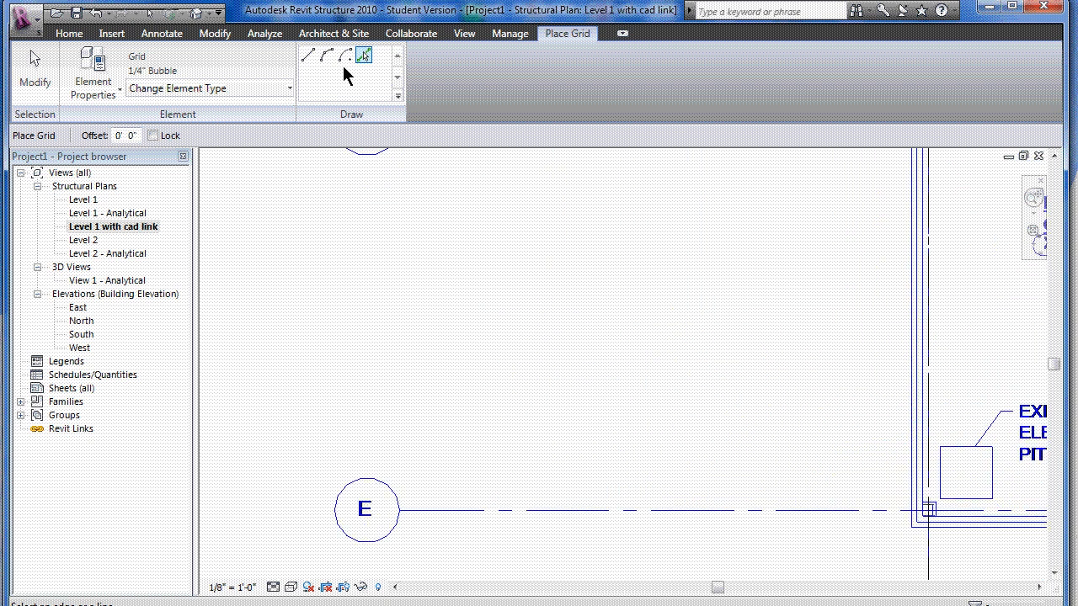
click(363, 53)
click(460, 510)
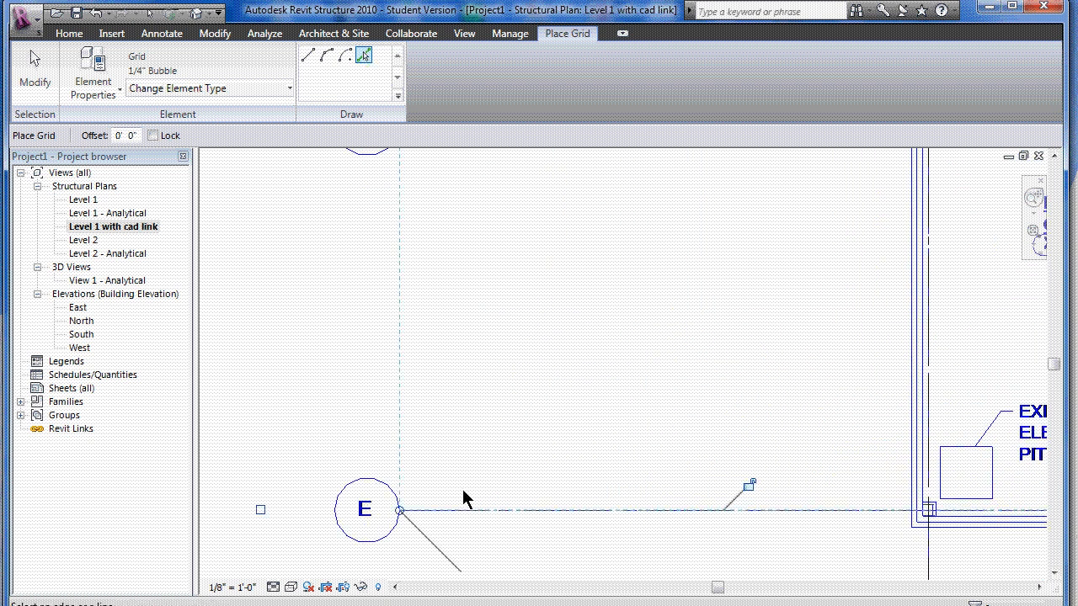
right_click(521, 339)
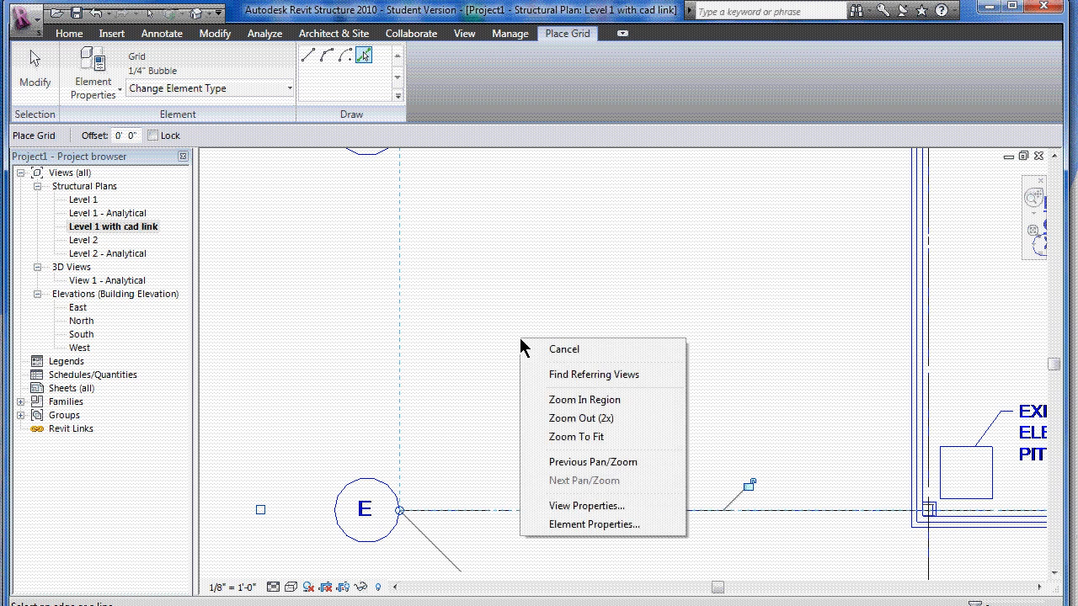
click(556, 349)
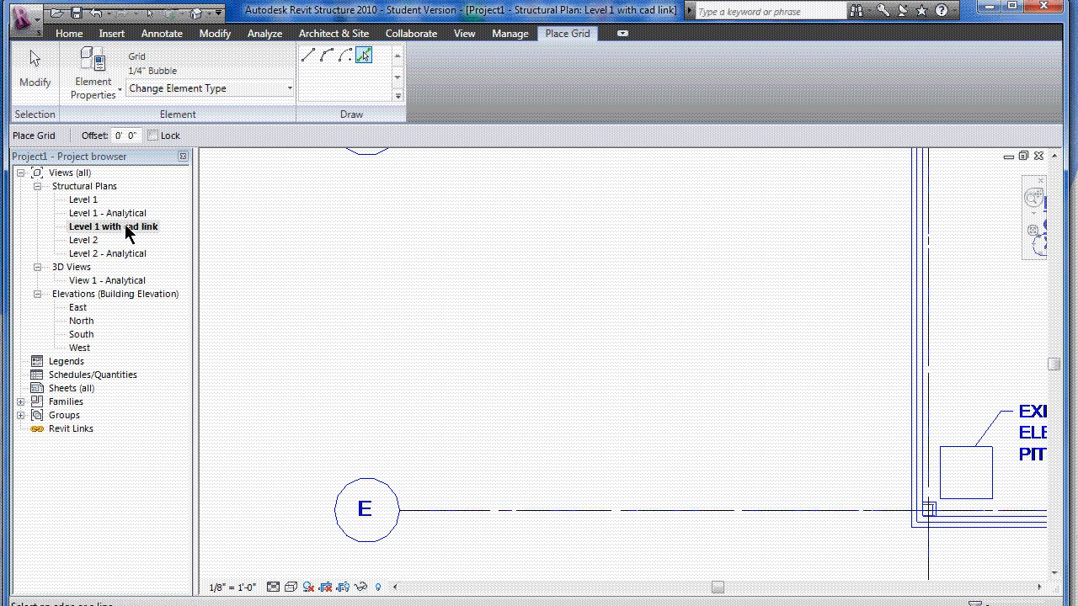
- Hide the imported category inclasscomp1.dwg in the Level 1 with cad link view through its visibility/graphic overrides
scroll(440, 288, down, 5)
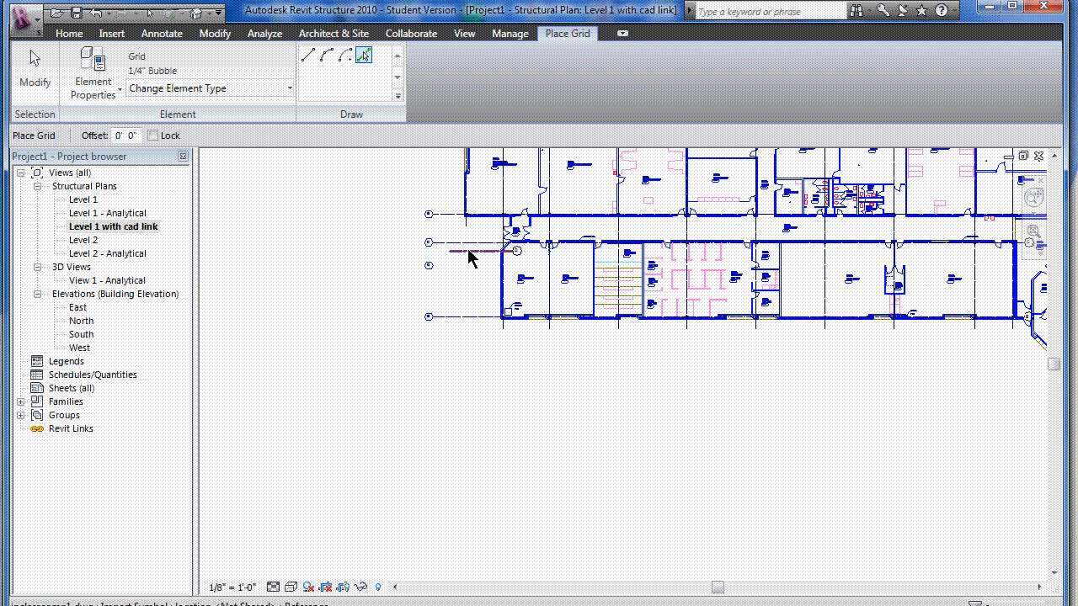
scroll(526, 199, up, 3)
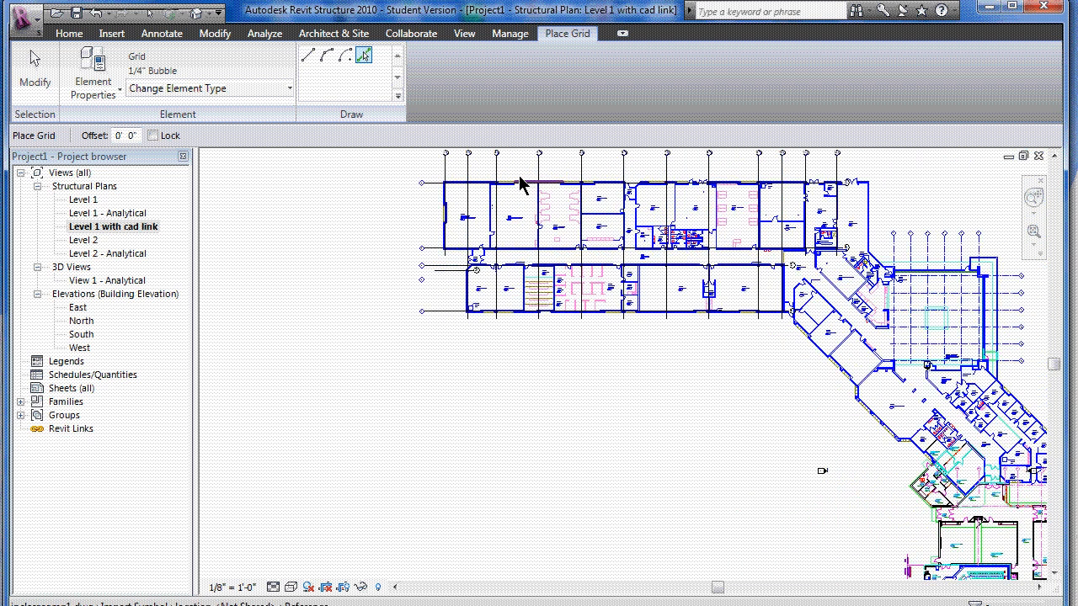
key(v)
key(g)
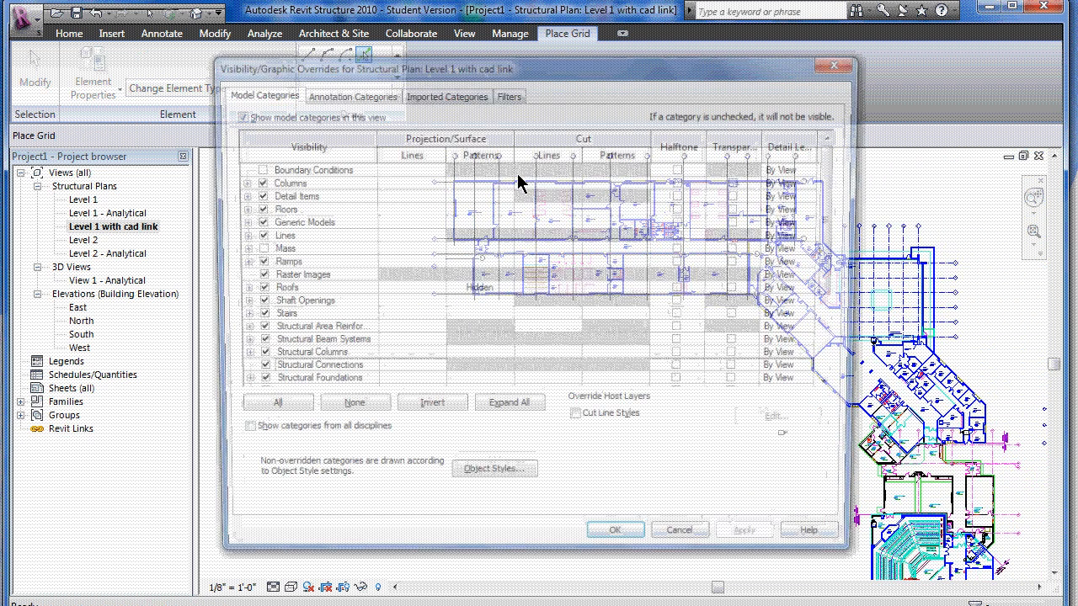
click(441, 94)
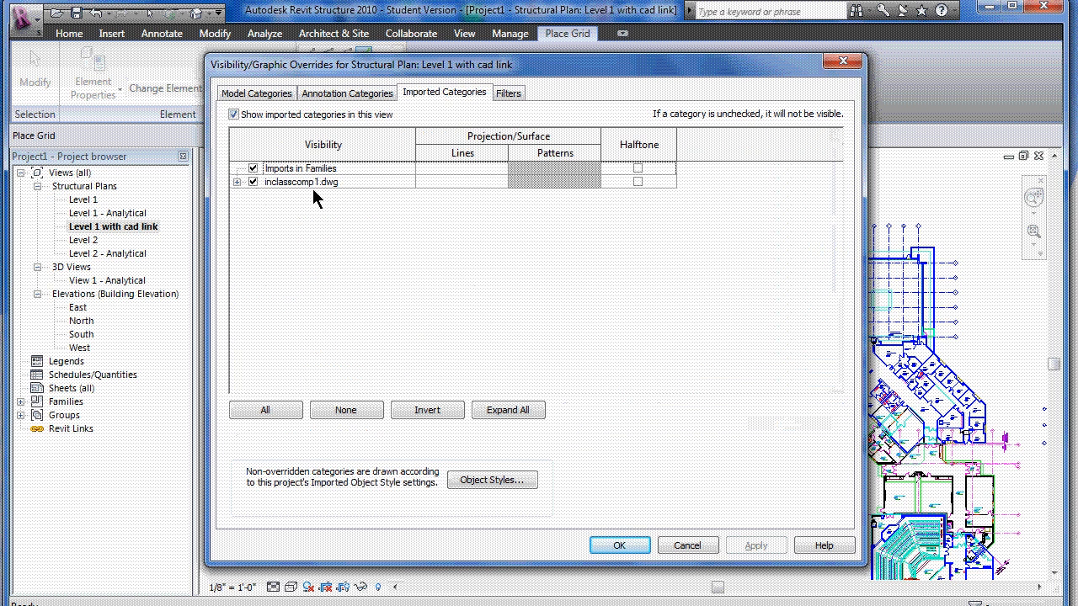
click(254, 182)
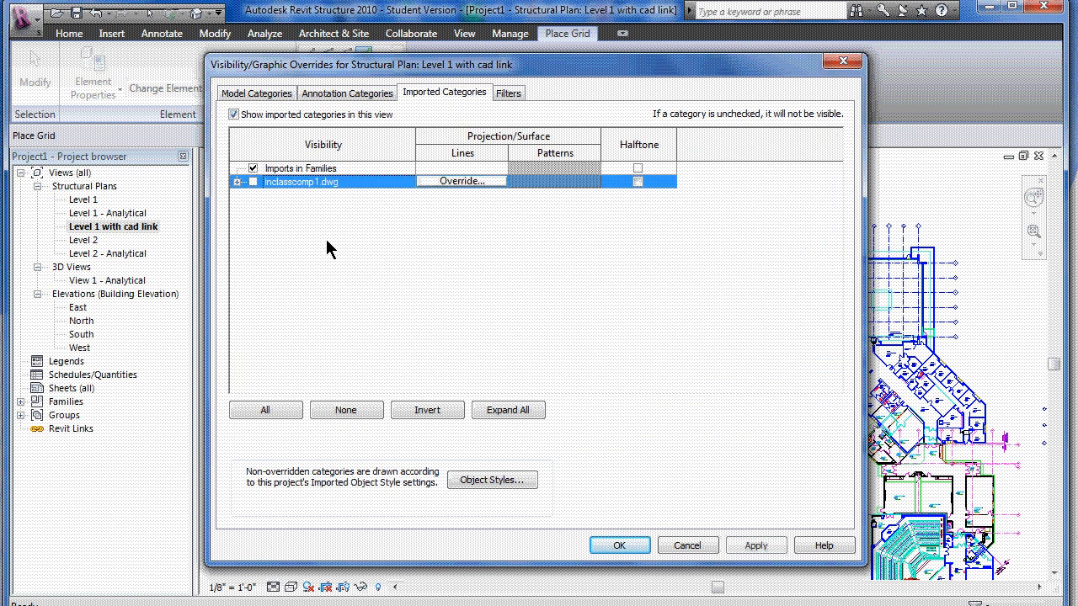
click(619, 545)
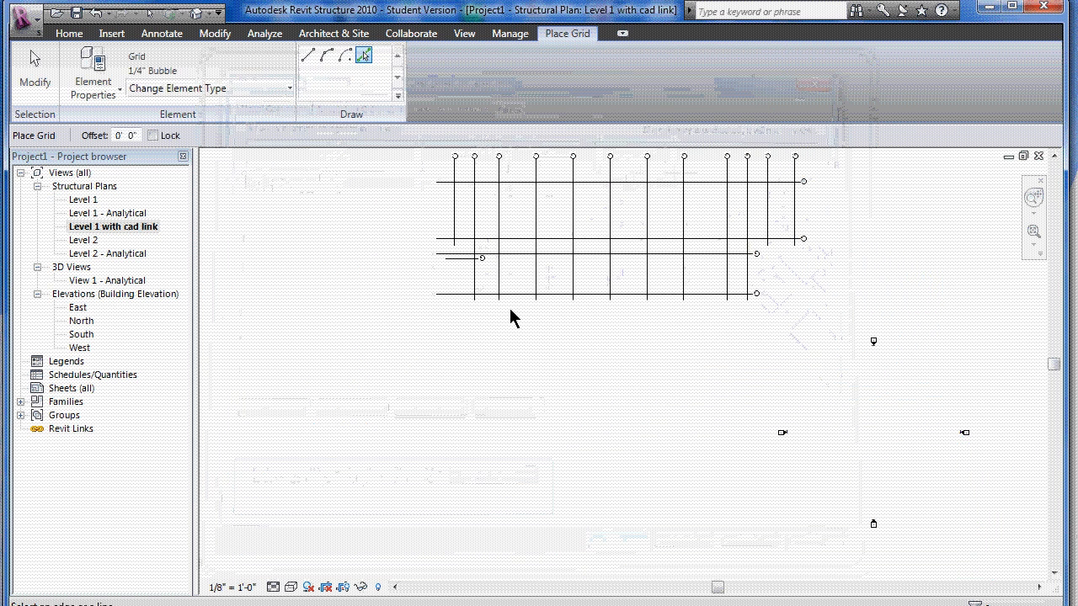
scroll(450, 281, up, 4)
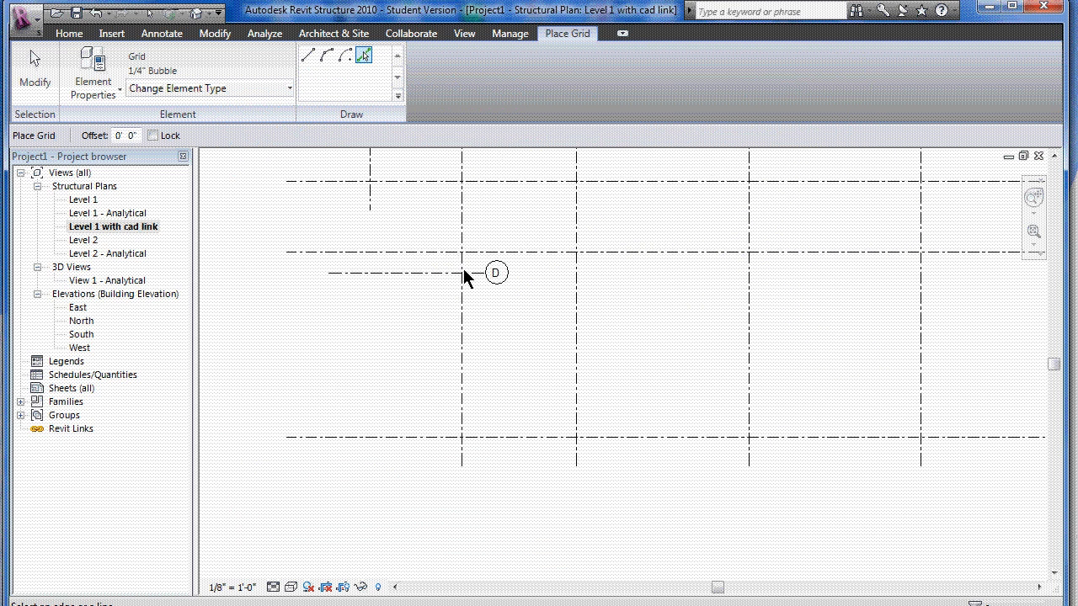
key(alt+Tab)
key(alt+Tab)
key(alt+Tab)
key(alt+Tab)
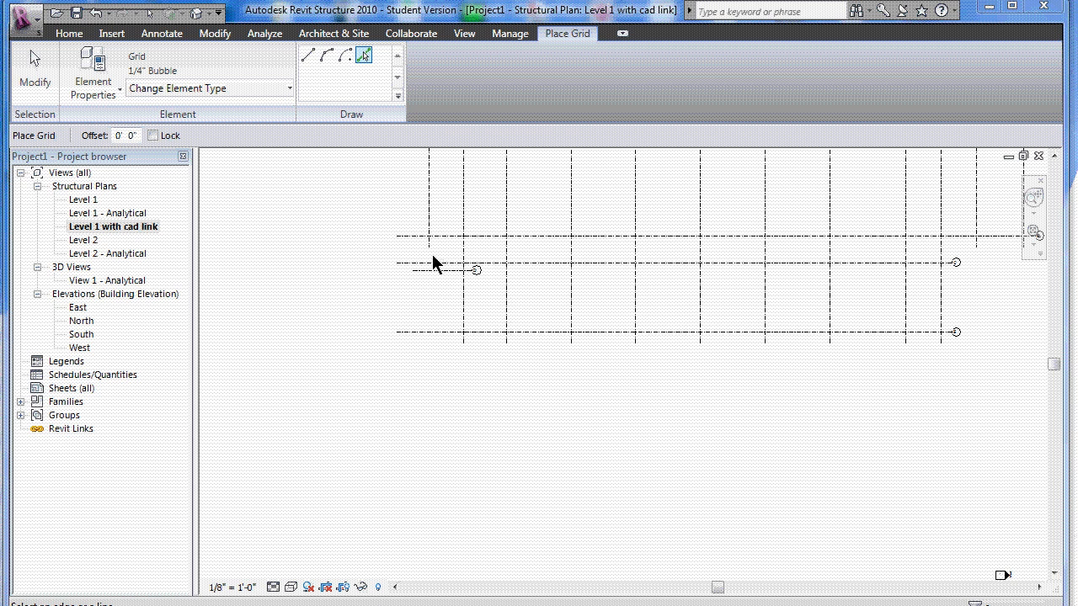
right_click(105, 227)
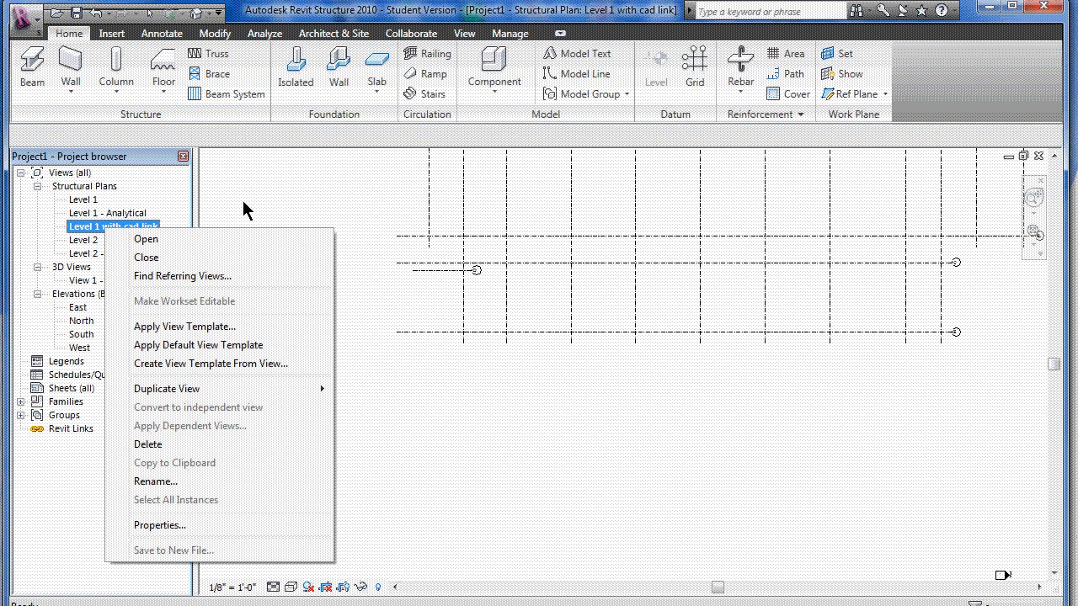
click(243, 202)
click(149, 226)
click(281, 219)
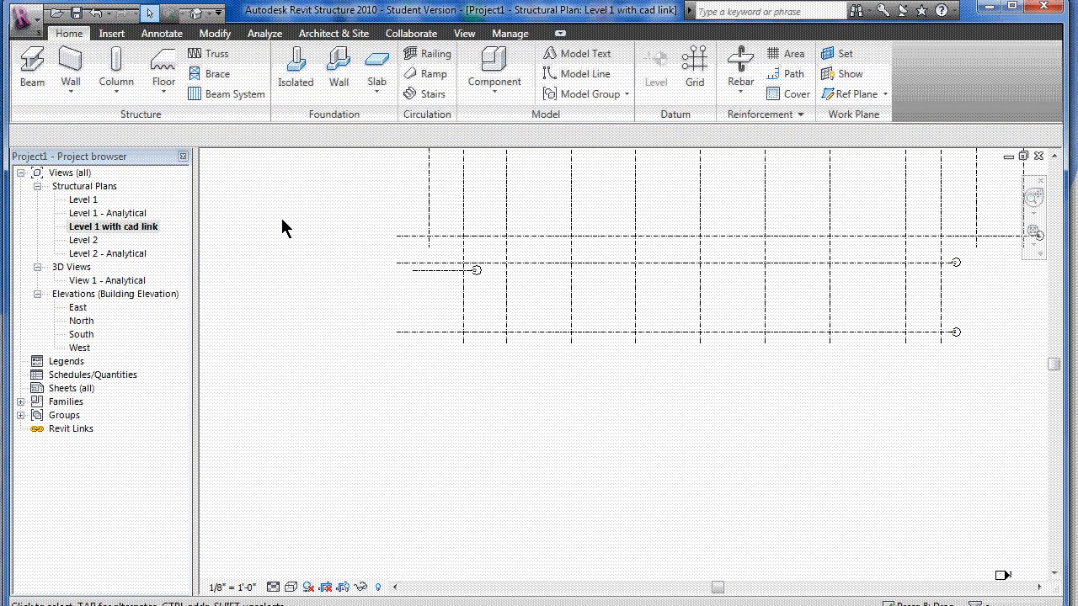
- Turn the visibility of inclasscomp1.dwg back on in the Level 1 with cad link view
key(v)
key(g)
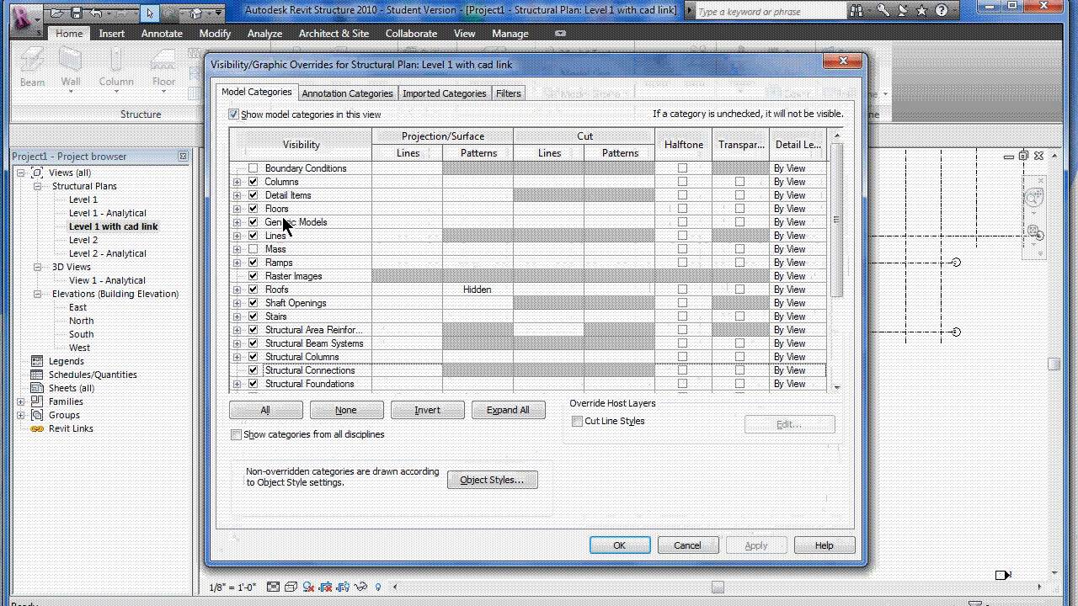
click(420, 94)
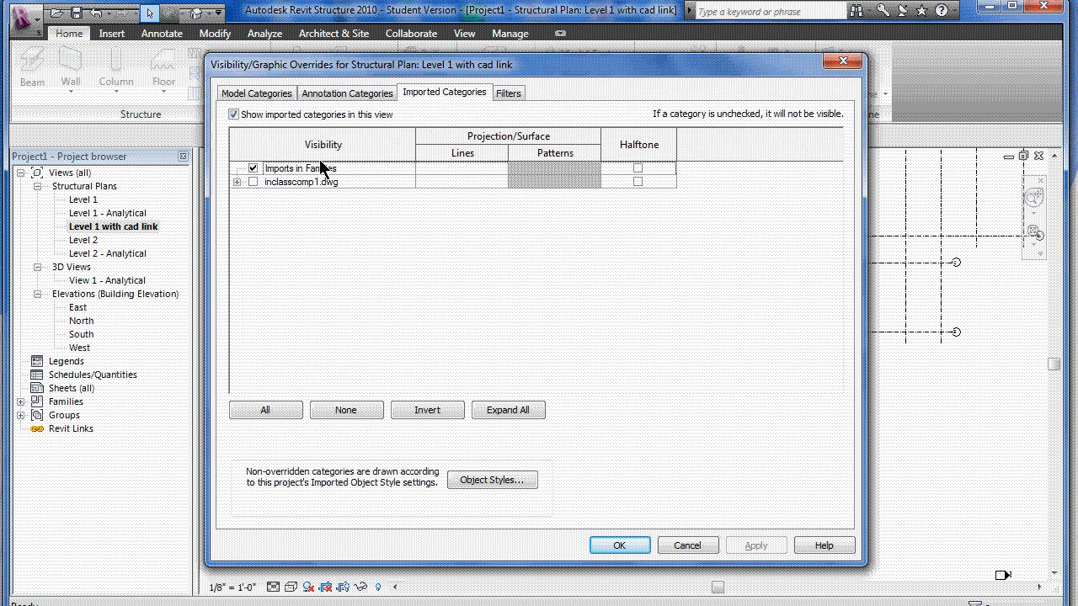
click(253, 182)
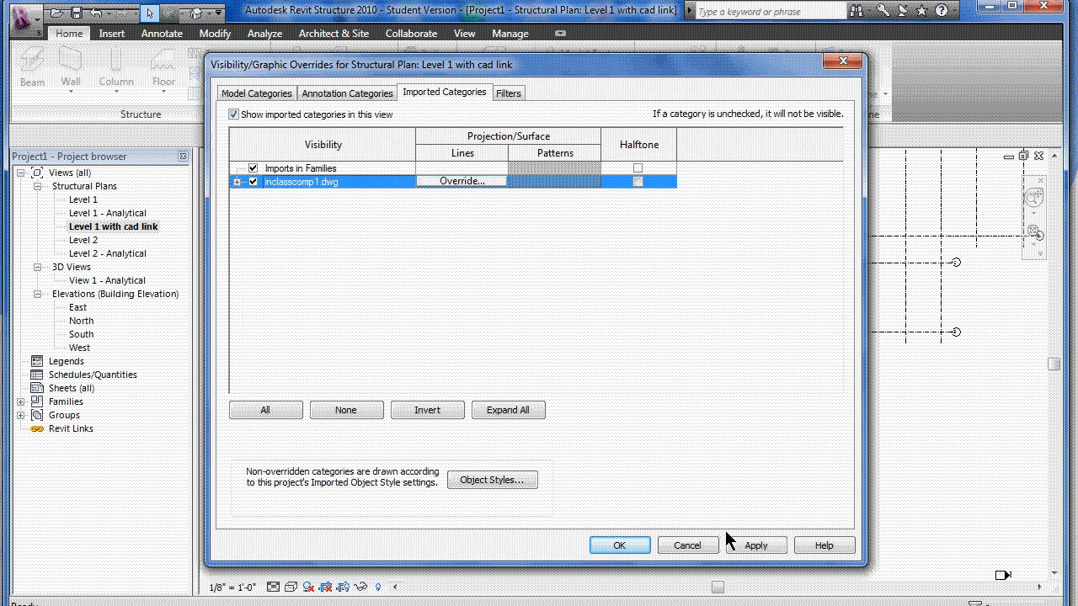
click(734, 544)
click(619, 546)
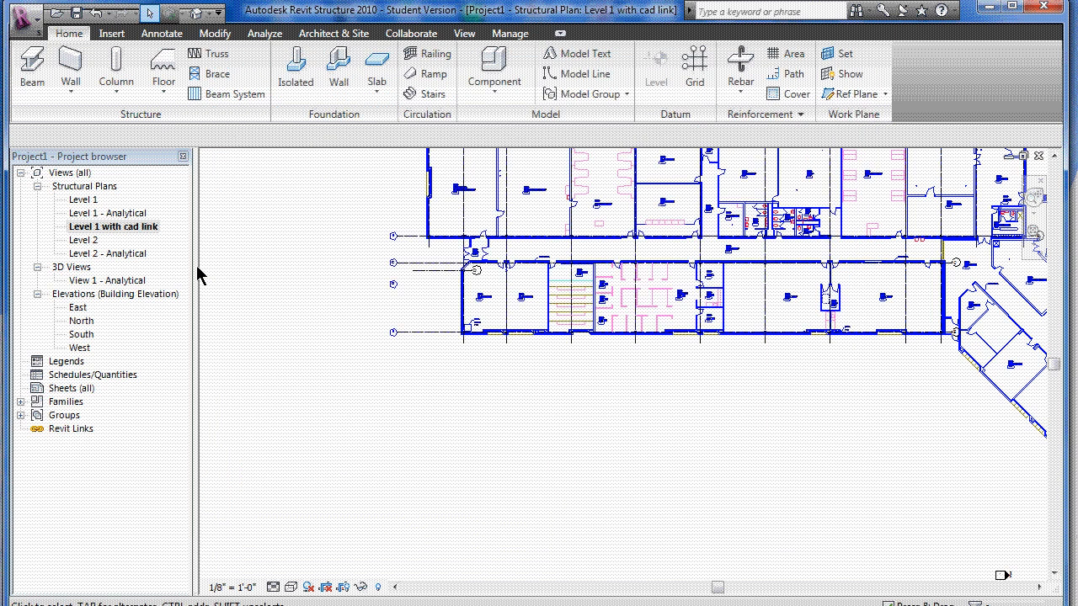
- Open the Level 1 structural plan and bring the gridded wing of the building into view
double_click(94, 202)
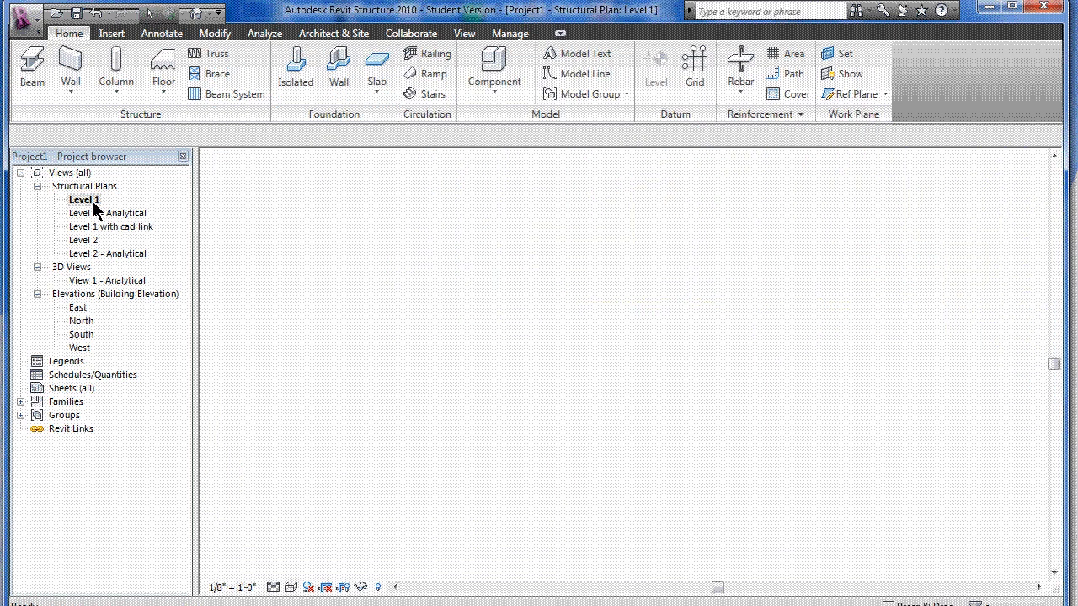
scroll(524, 310, down, 4)
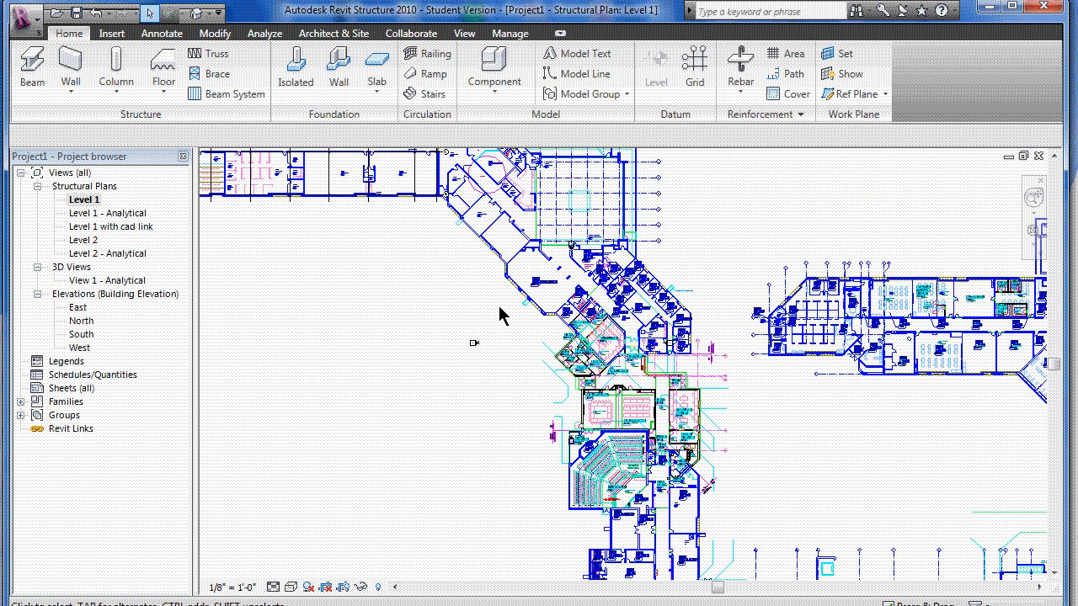
scroll(498, 305, down, 3)
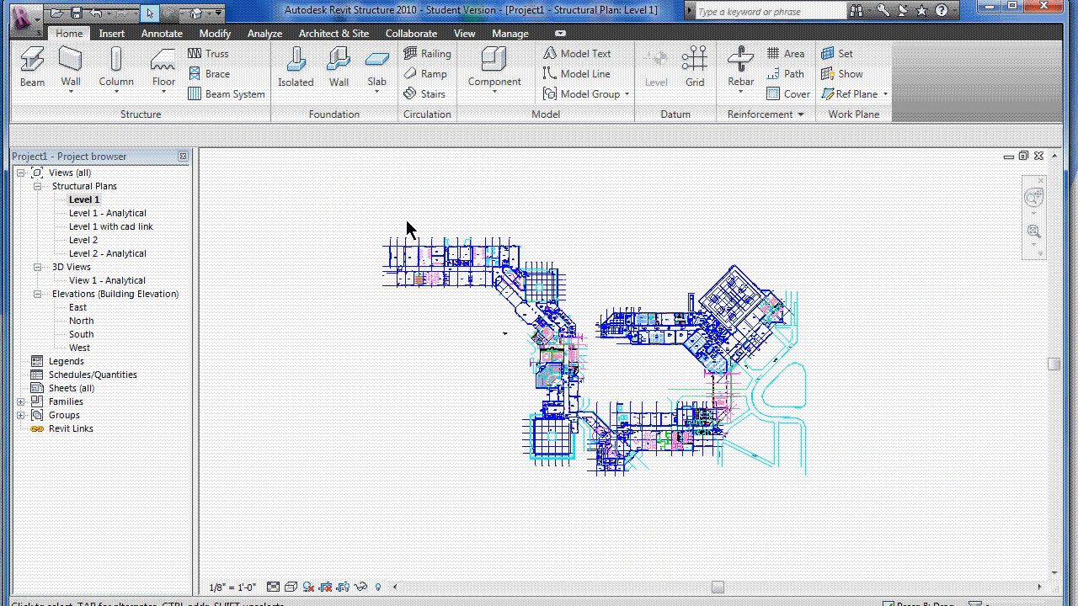
scroll(407, 227, up, 3)
- Hide Imports in Families and inclasscomp1.dwg in the Level 1 plan through its visibility/graphic overrides
key(v)
key(g)
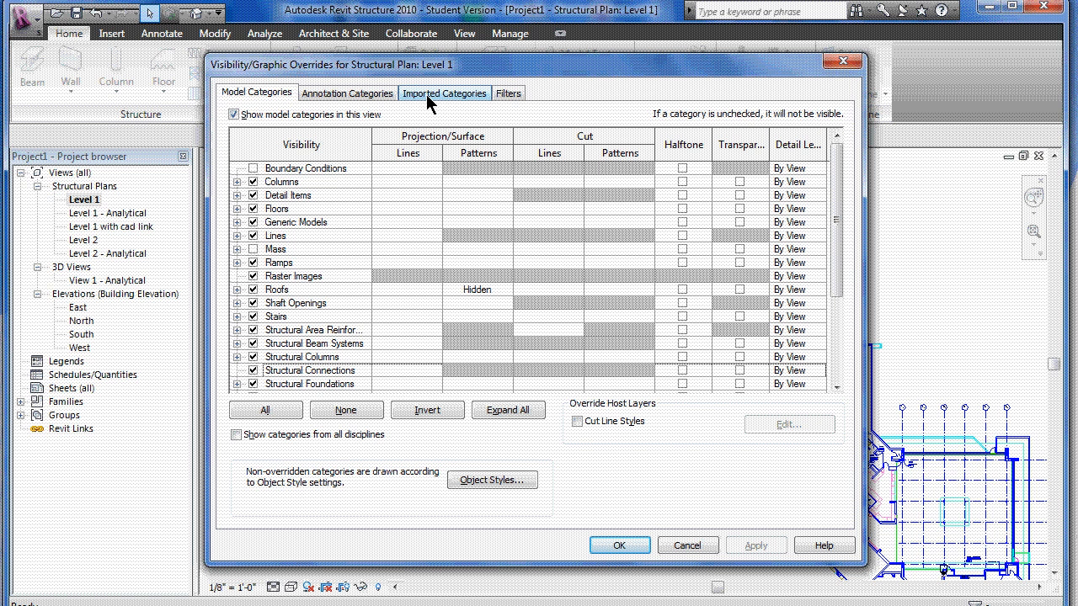
click(430, 95)
click(253, 168)
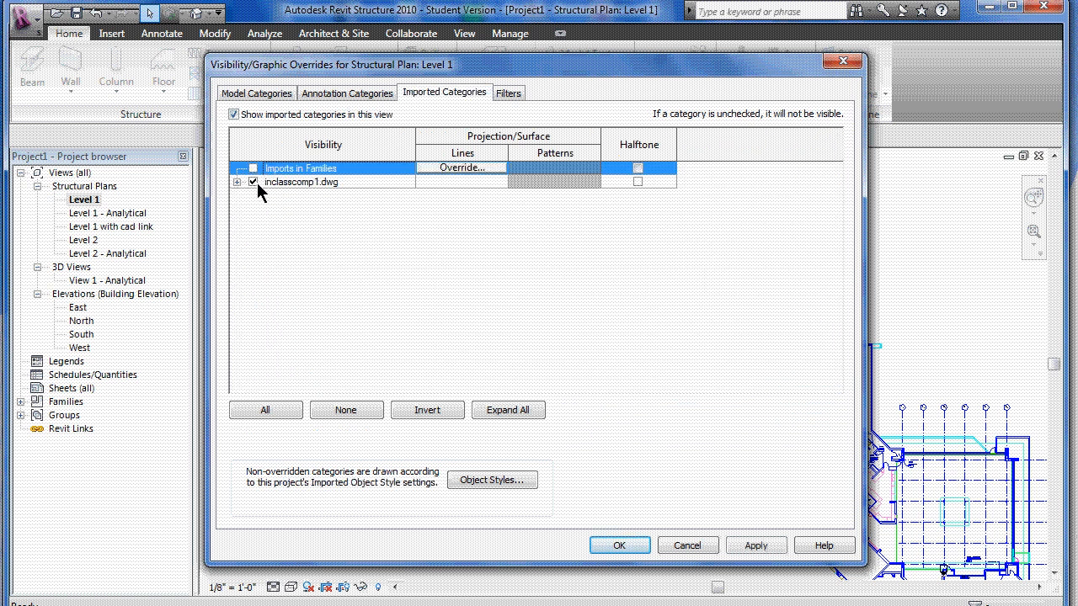
click(254, 182)
click(617, 544)
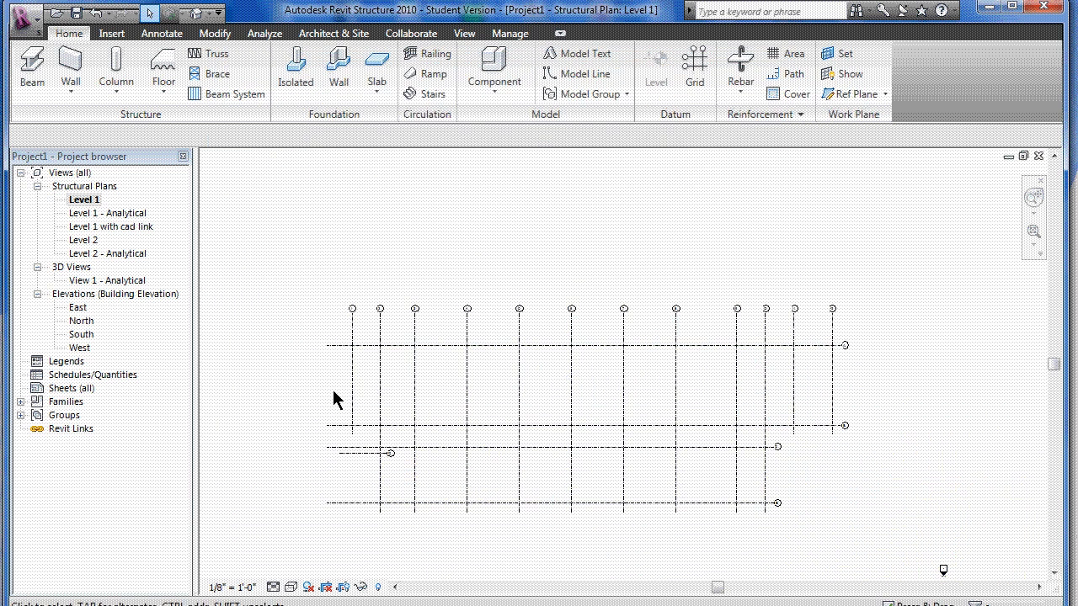
- Compare the Level 1 with cad link plan against the clean Level 1 structural plan
double_click(103, 226)
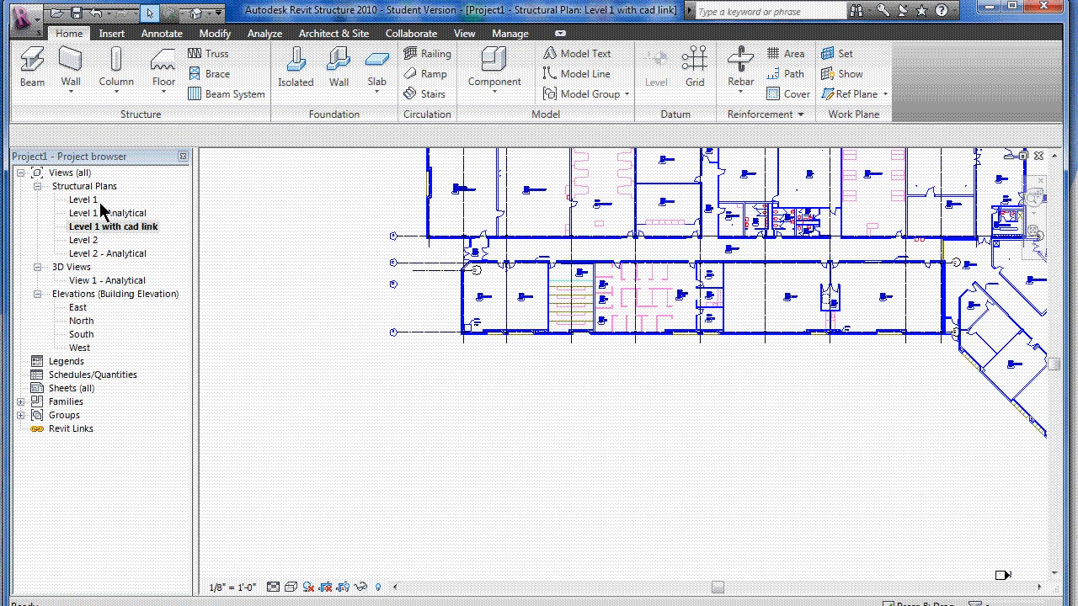
double_click(98, 203)
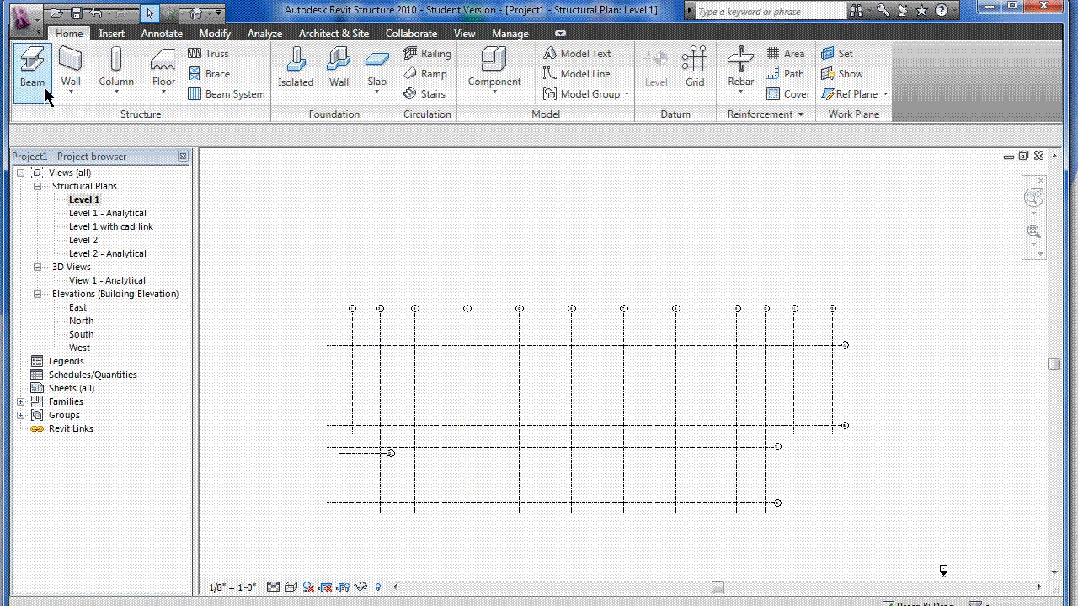
- Open the East elevation and examine its lettered grid lines and level lines up close
double_click(79, 308)
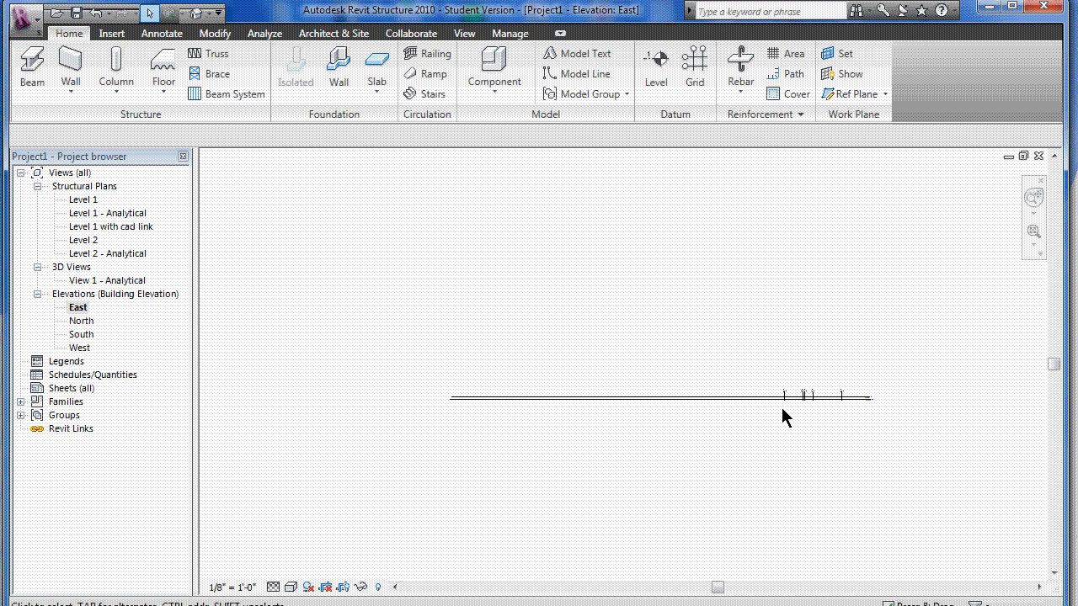
scroll(807, 394, up, 3)
scroll(816, 410, up, 2)
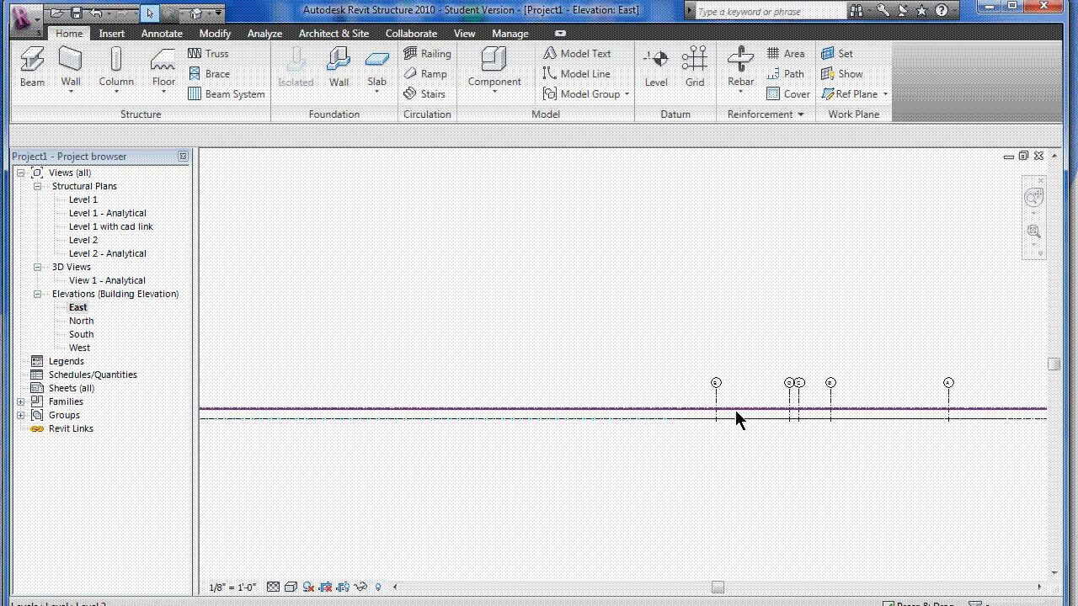
scroll(737, 409, down, 2)
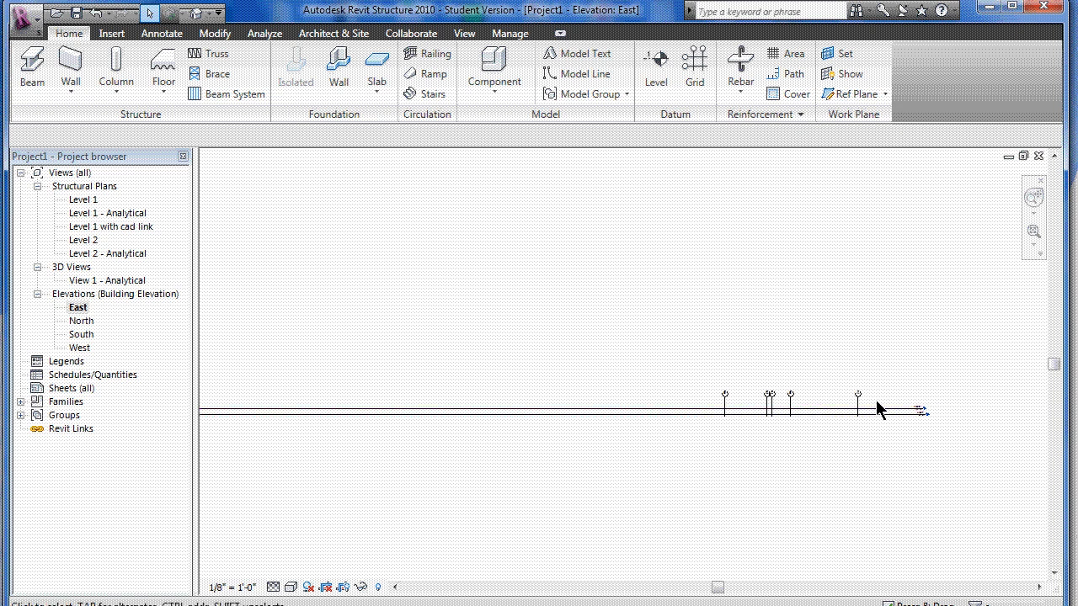
scroll(810, 407, up, 1)
scroll(807, 404, up, 3)
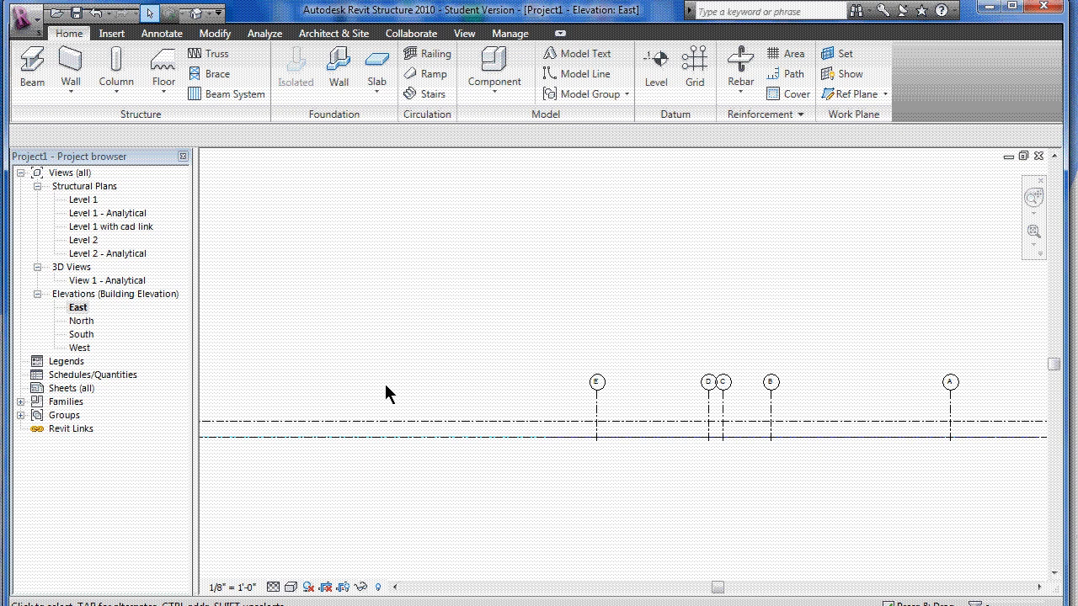
- Open the North elevation and examine its numbered grid lines up close
double_click(84, 321)
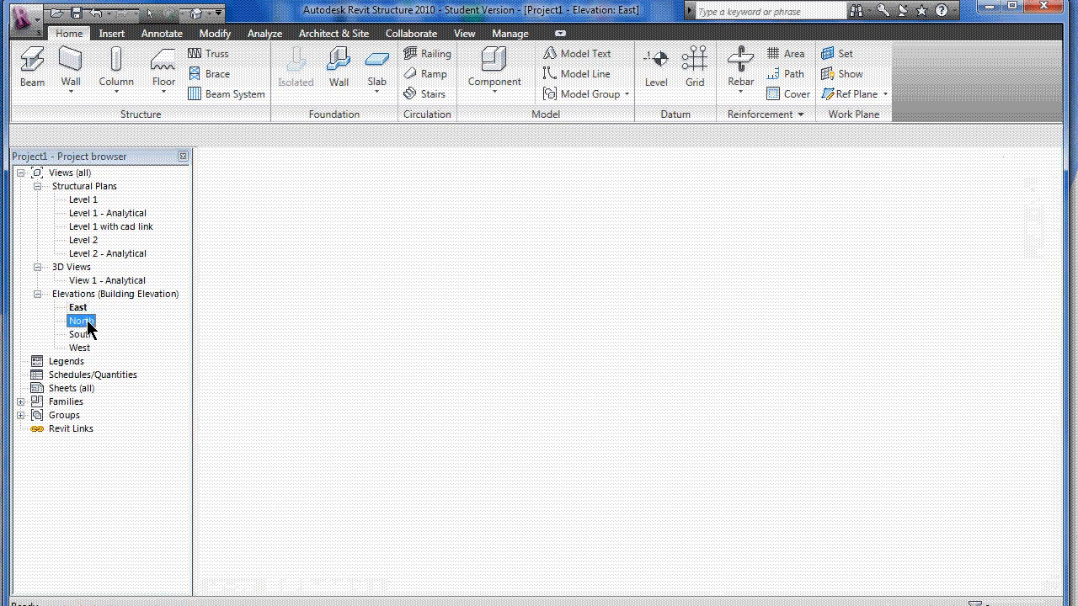
scroll(288, 396, down, 2)
scroll(328, 395, up, 8)
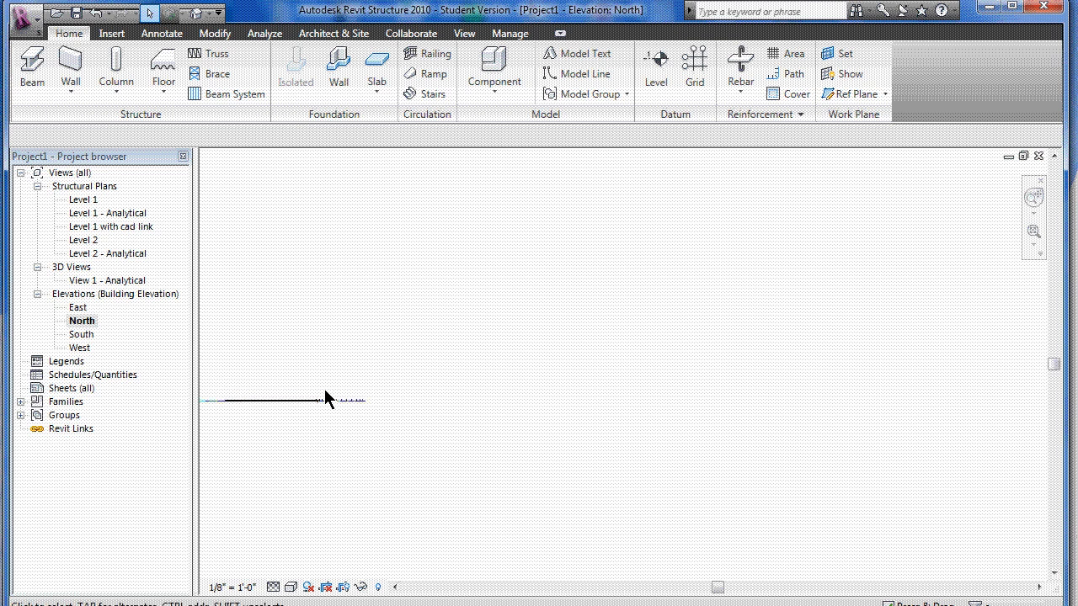
scroll(330, 398, up, 5)
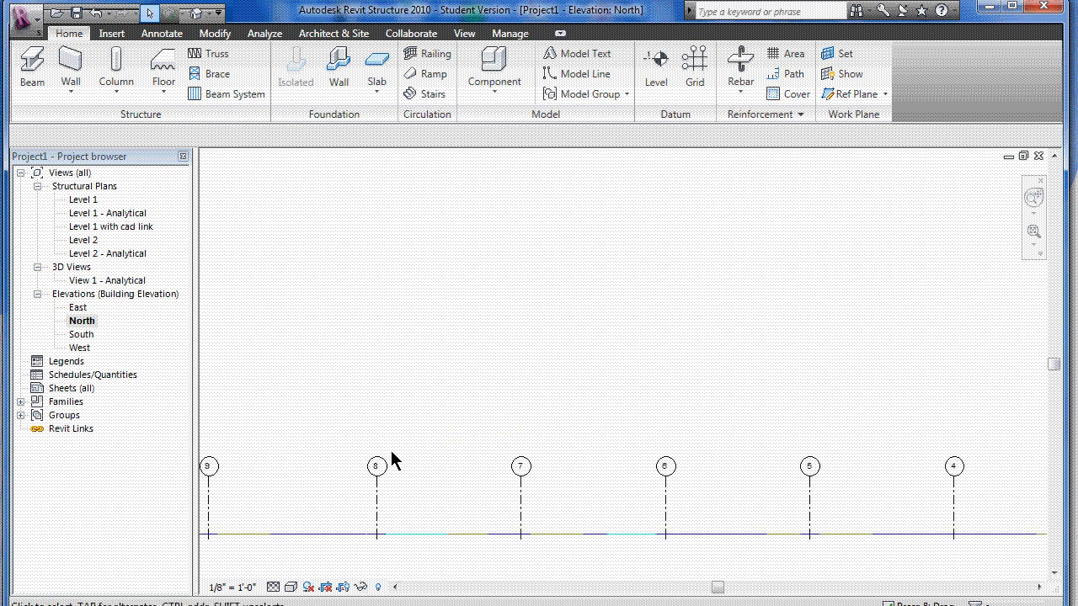
- View the South and West elevations to check their grids and levels, and minimize the program window
double_click(88, 337)
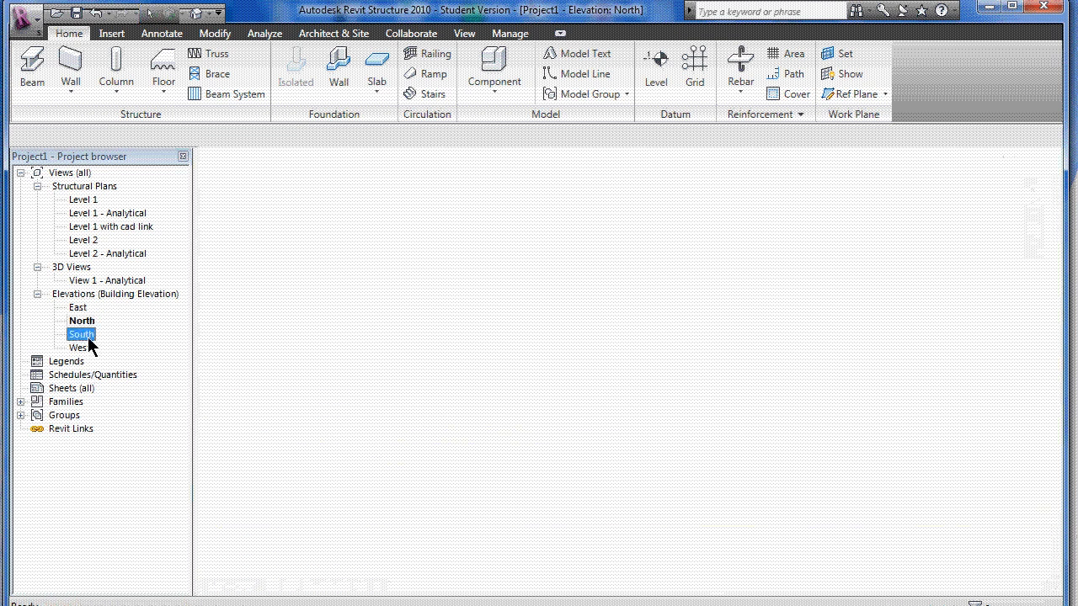
double_click(81, 348)
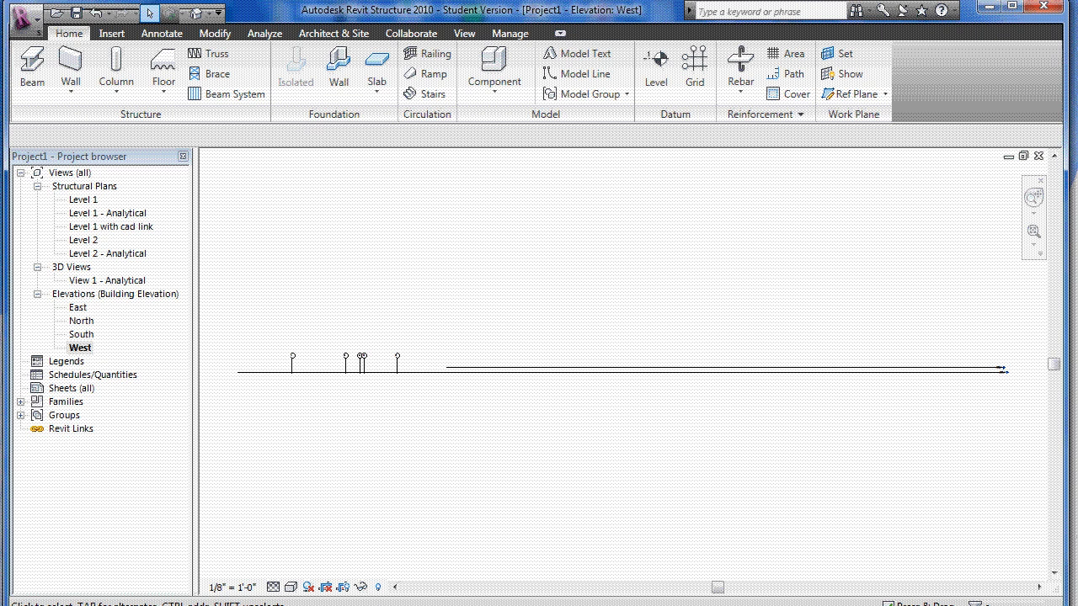
mouse_move(349, 548)
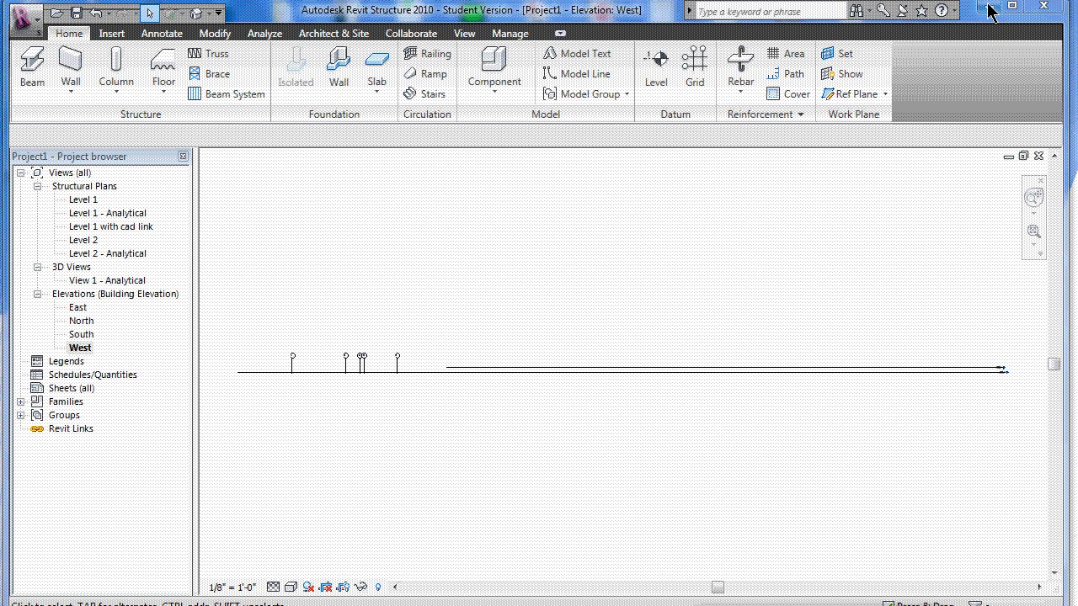
click(989, 8)
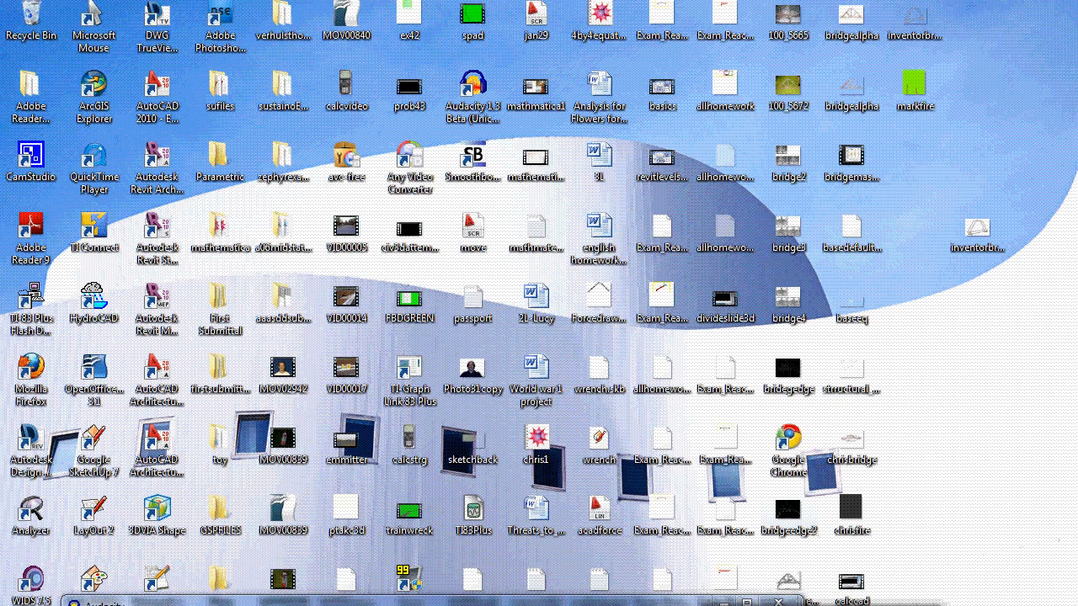